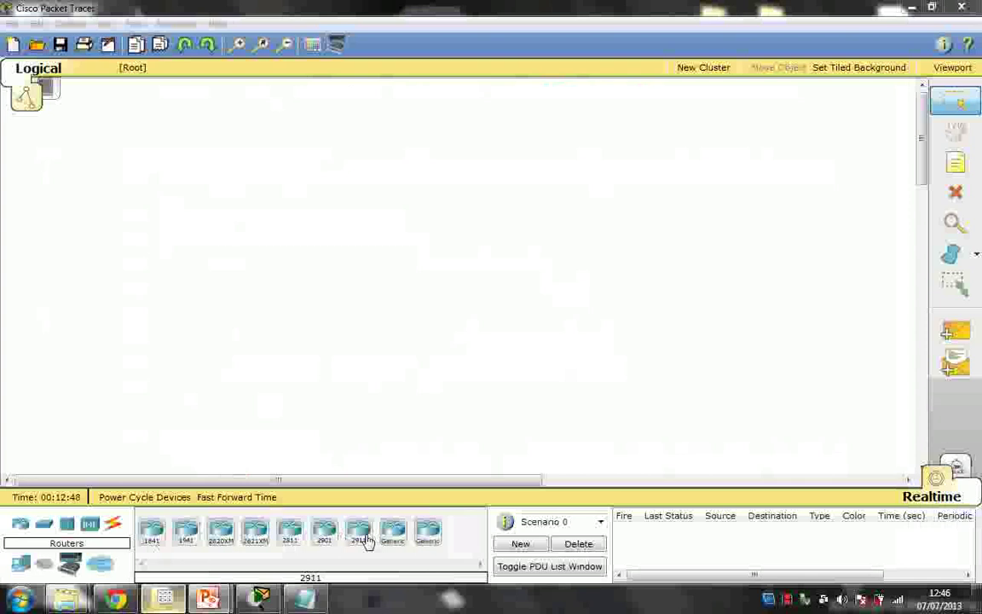
Check the installed program version in the About information and close it.
left_click(215, 24)
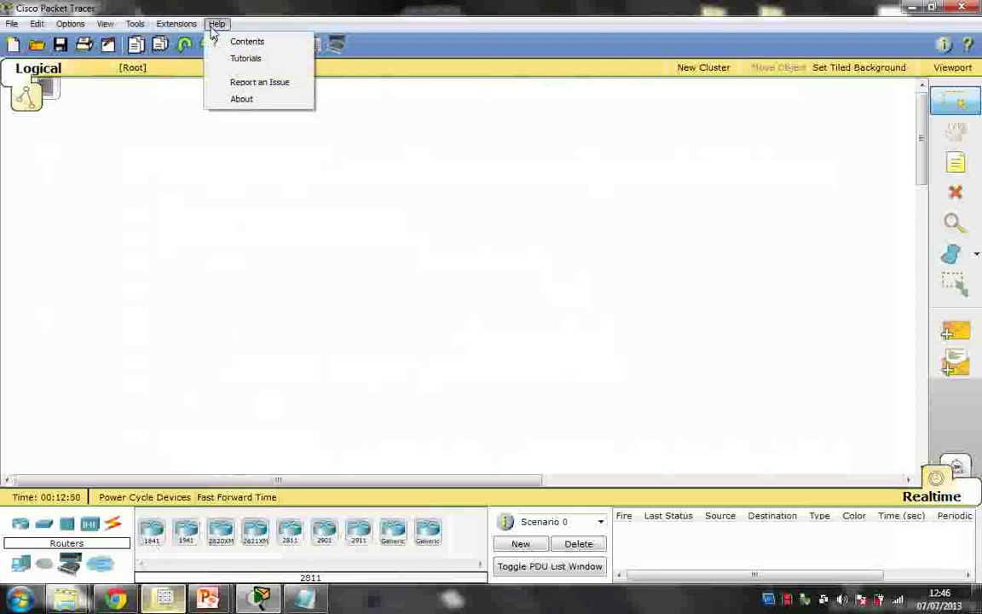
left_click(243, 98)
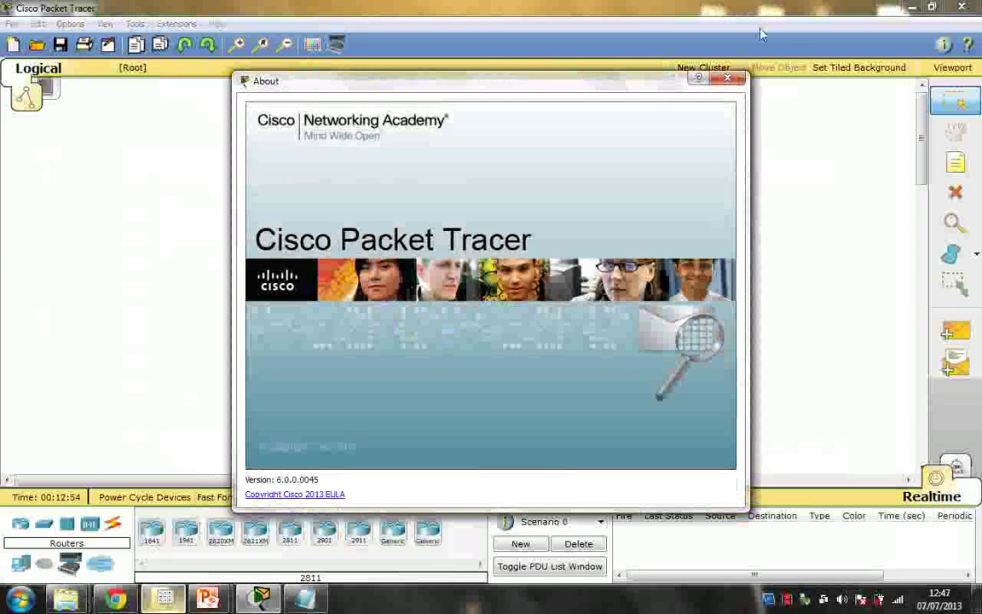
left_click(729, 78)
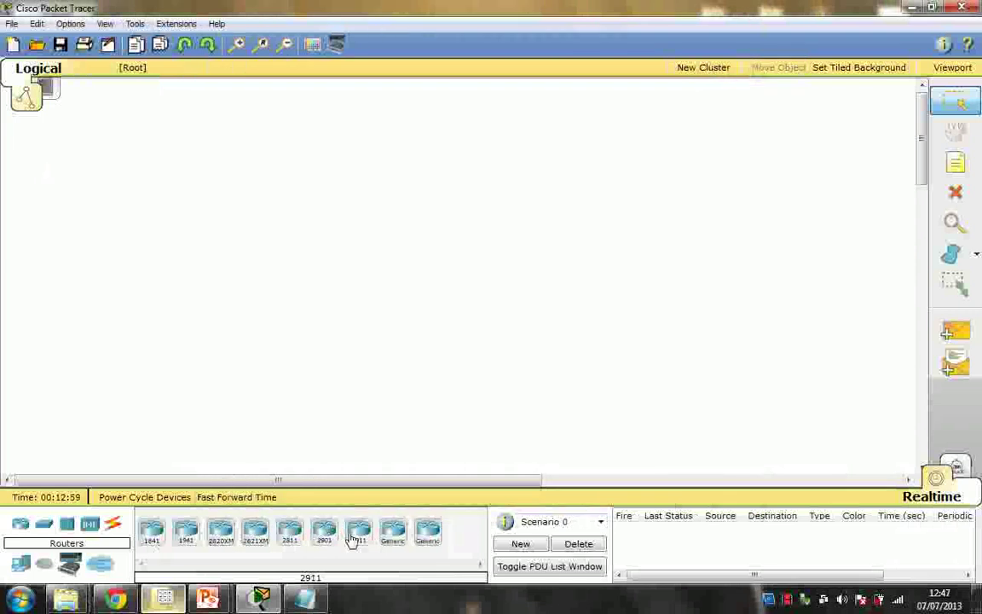
left_click_drag(359, 537, 334, 401)
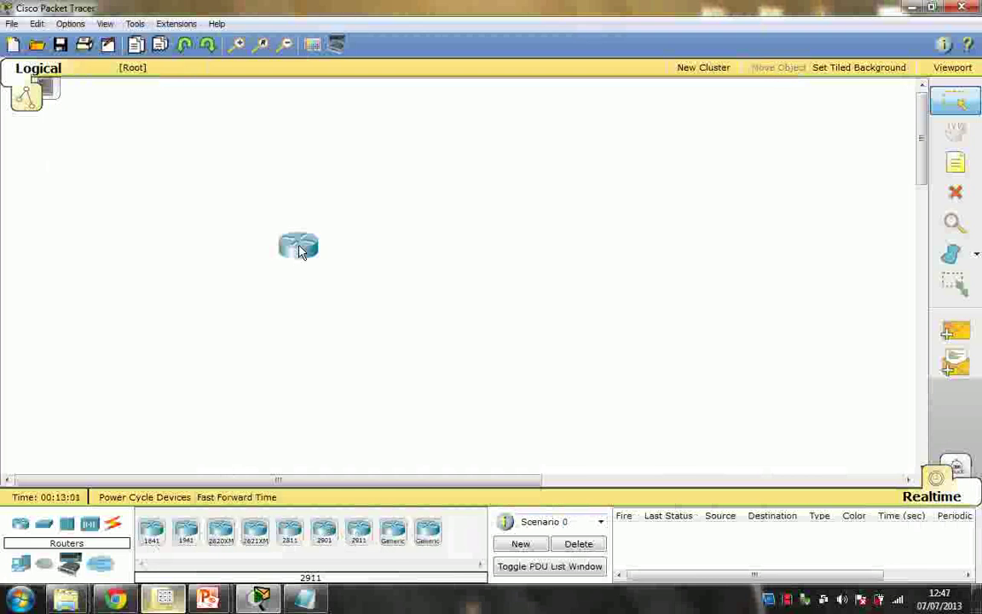
left_click(299, 248)
left_click(970, 193)
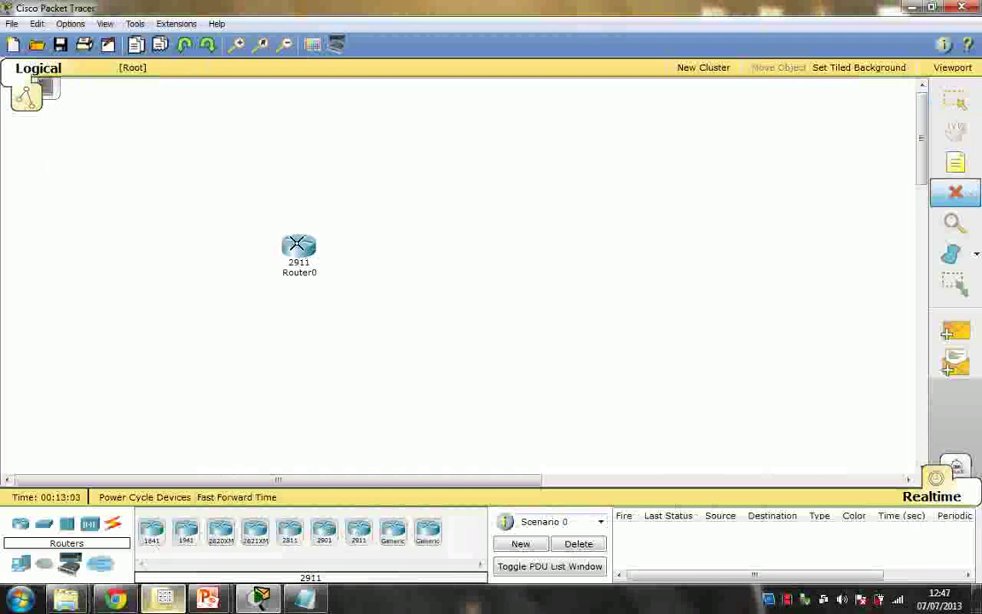
left_click(303, 253)
Place an 1841 router in the workspace and return to the Select tool.
left_click_drag(152, 531, 305, 304)
left_click(955, 101)
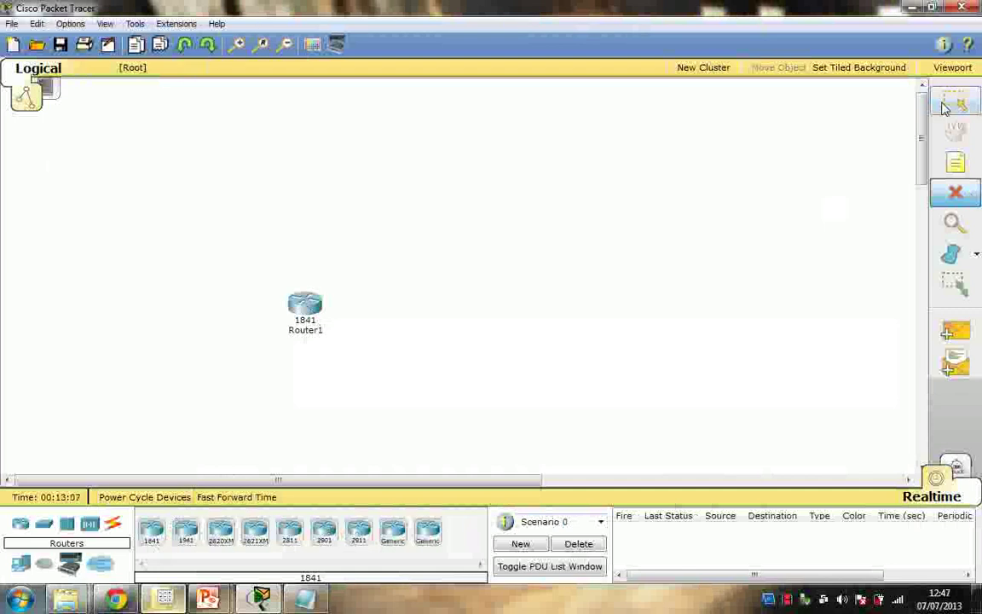
Install a WIC-1ENET module in the 1841 router's left slot and a WIC-2T module in its right slot.
left_click(301, 313)
left_click(363, 139)
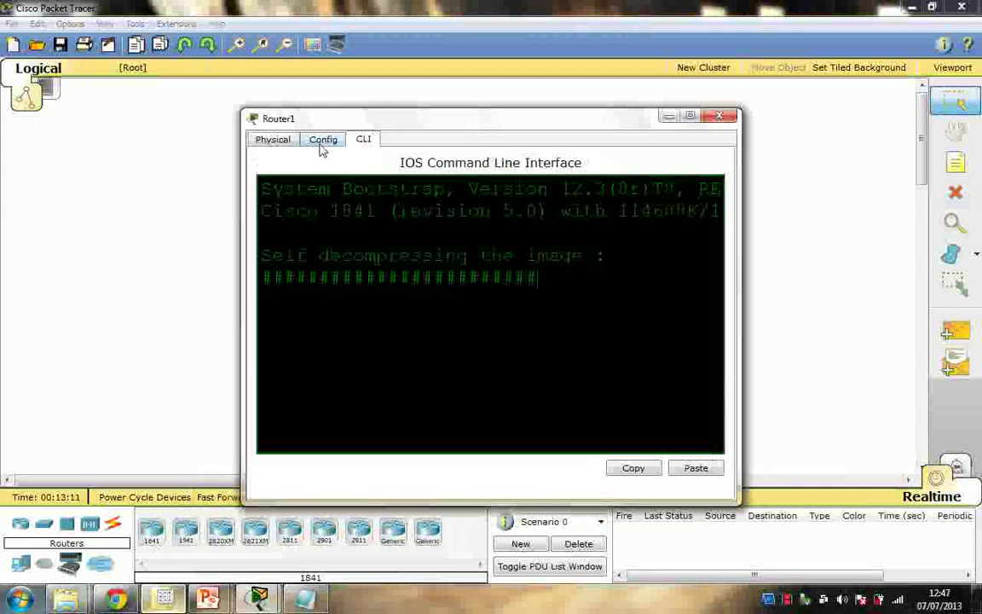
left_click(322, 140)
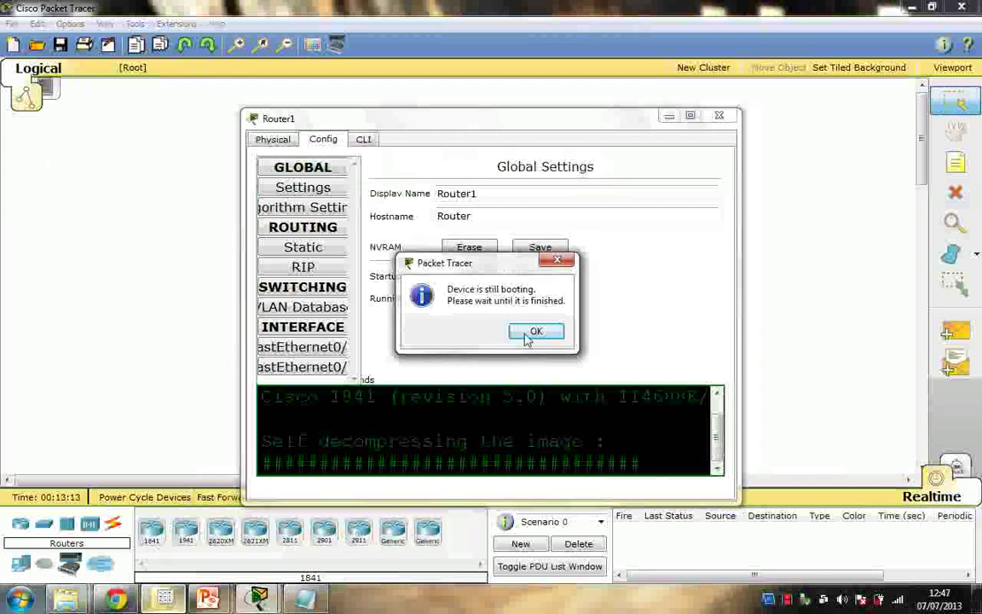
left_click(527, 337)
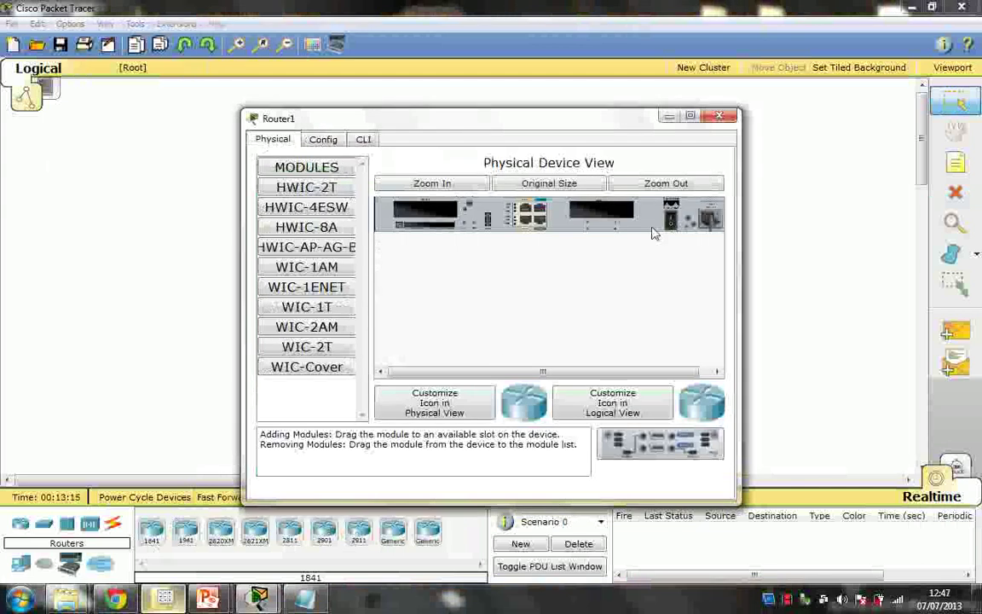
left_click_drag(296, 286, 424, 214)
left_click_drag(307, 346, 601, 215)
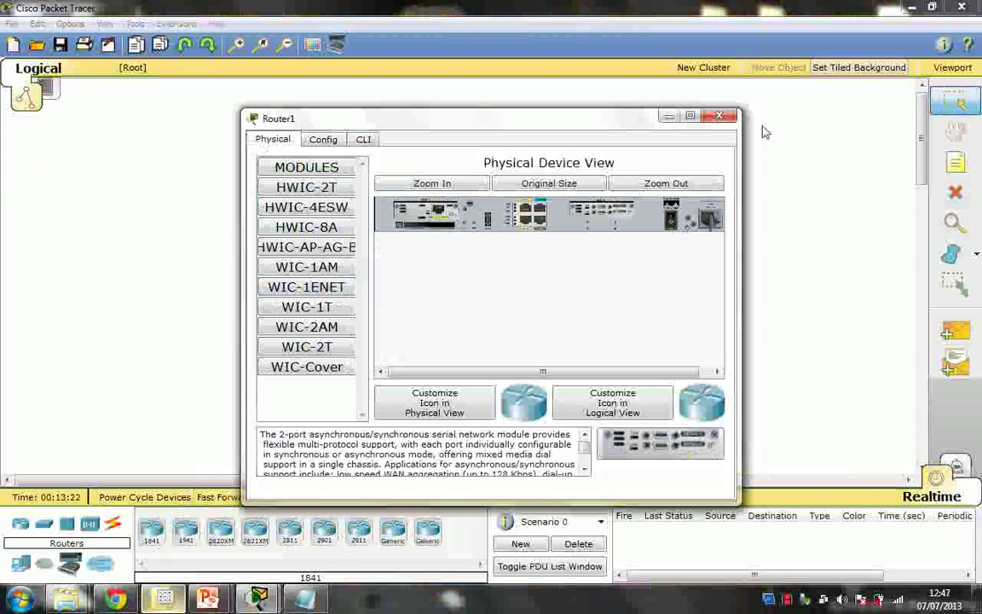
left_click(719, 115)
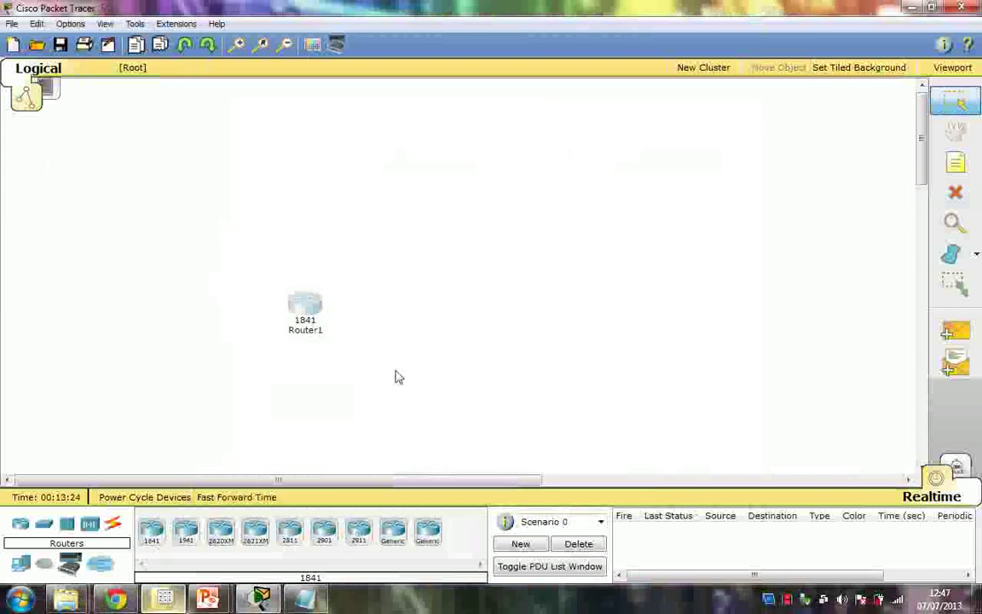
Duplicate Router1, place the copy to its right, and check the copy's installed modules.
key("ctrl+v")
left_click_drag(304, 269, 503, 314)
left_click(503, 314)
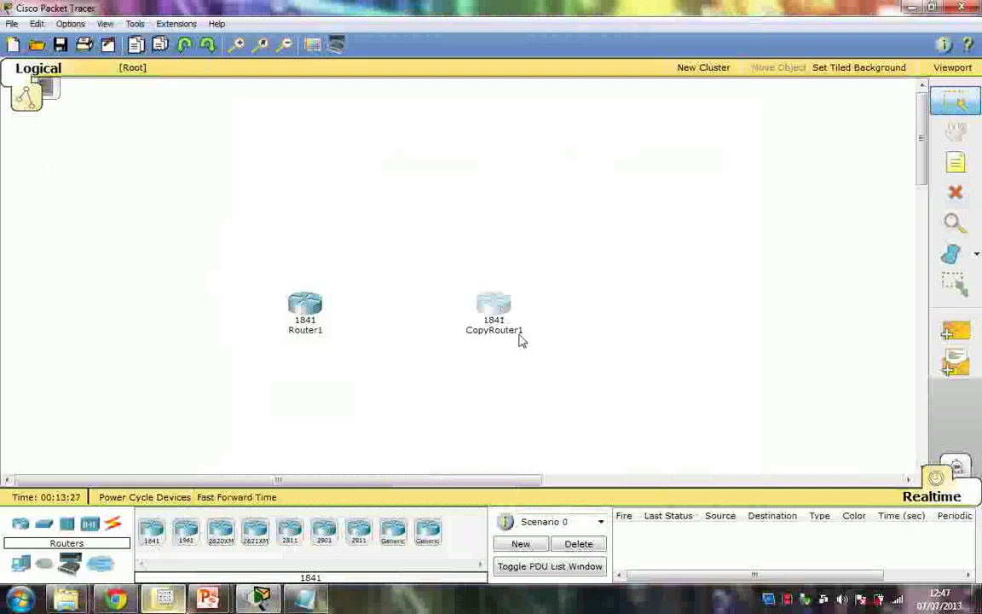
left_click(324, 141)
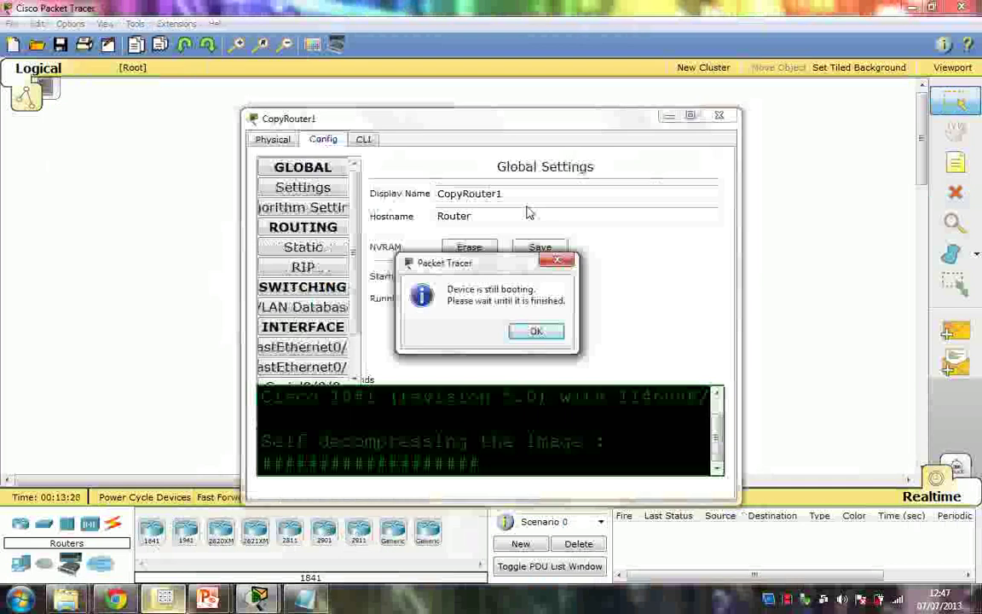
left_click(533, 331)
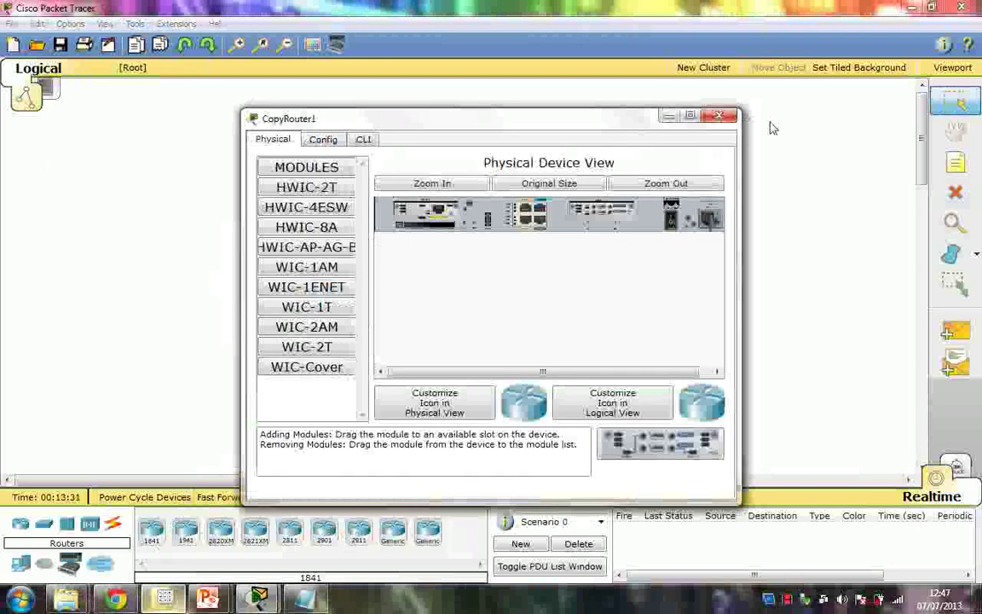
left_click(708, 124)
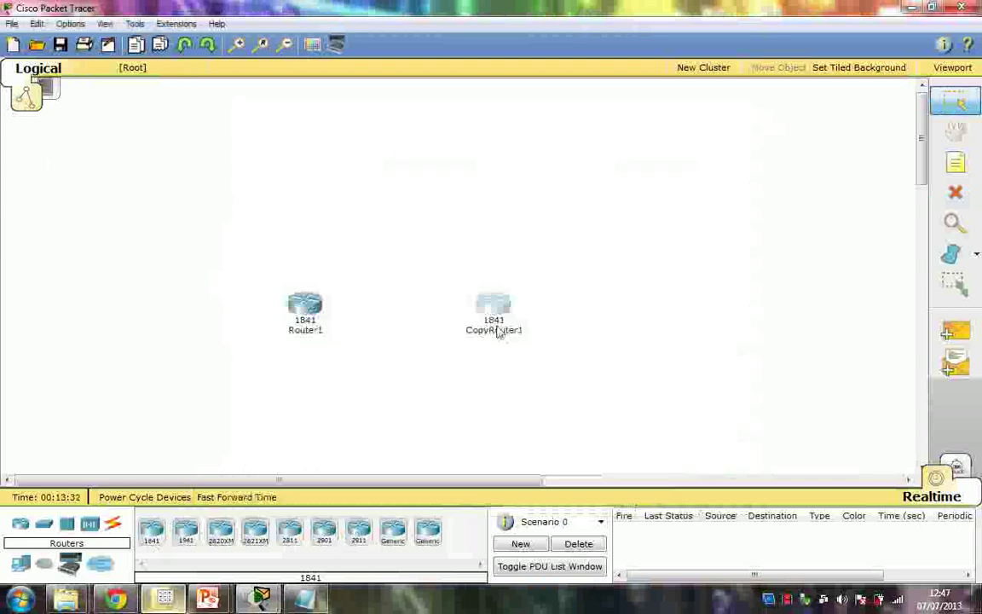
Rename the copied router "Router 2" and move both routers together higher in the workspace.
left_click(499, 332)
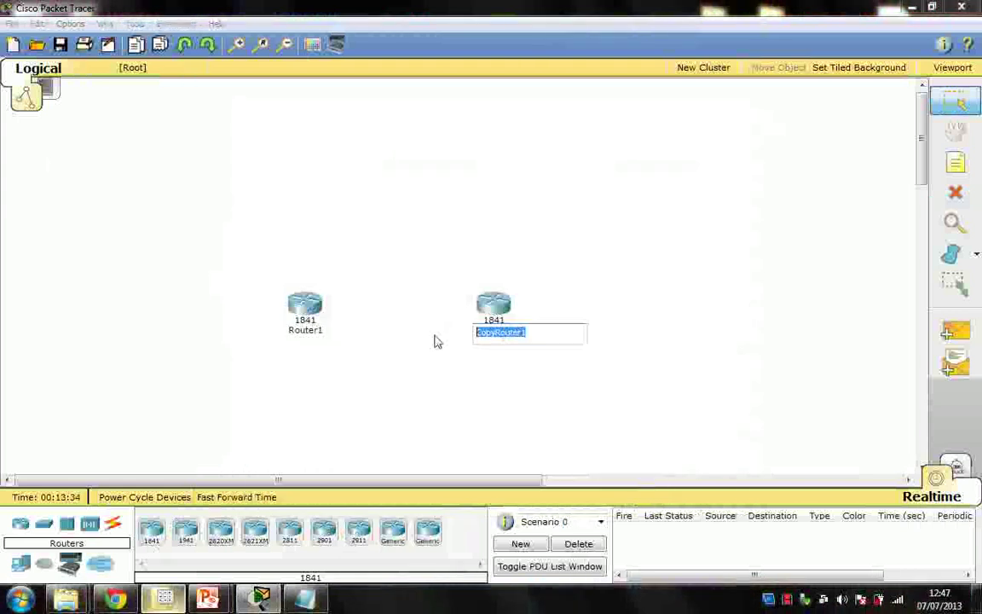
type("Router 2")
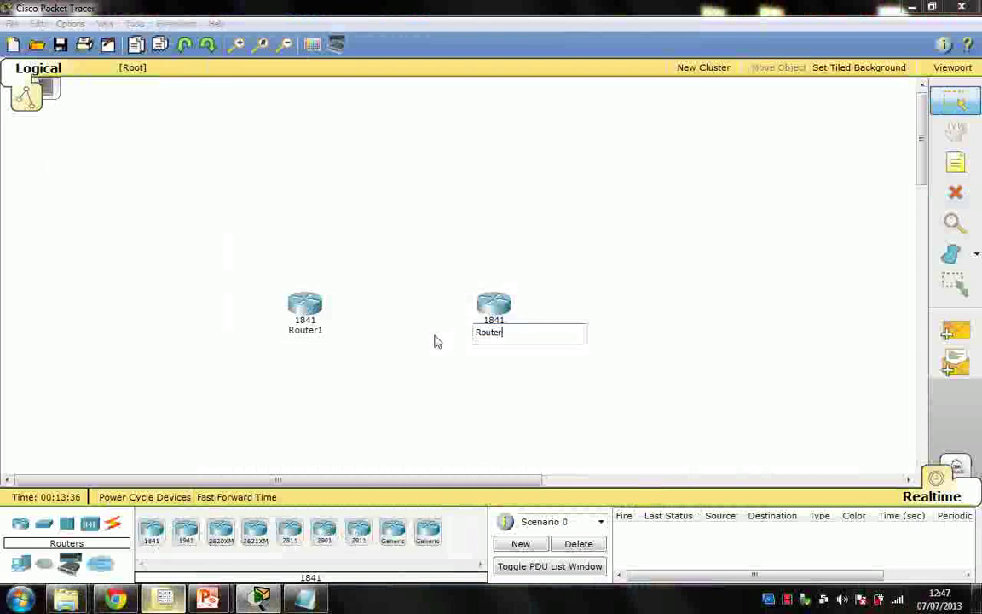
left_click(419, 337)
left_click_drag(219, 233, 621, 396)
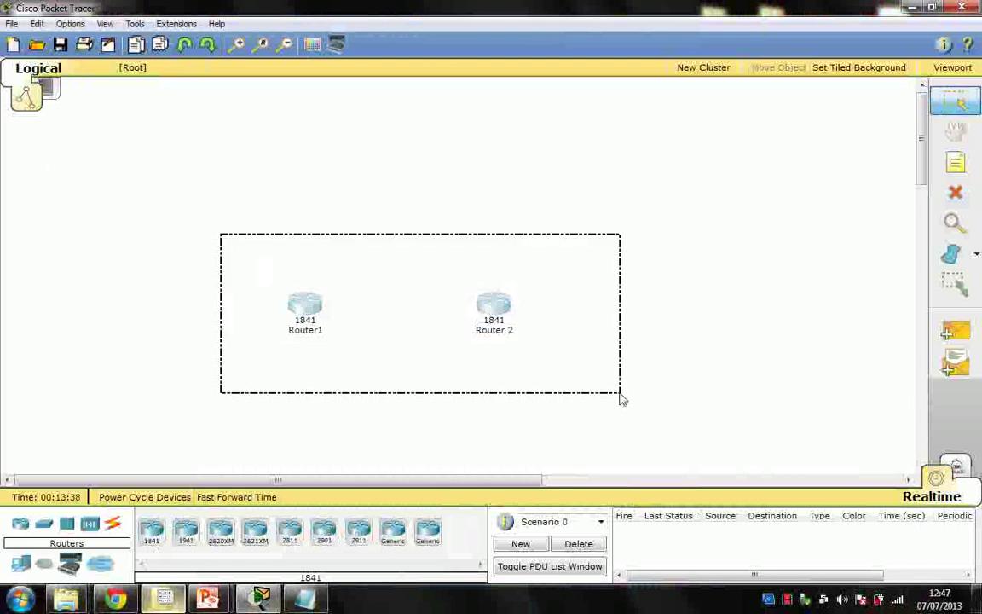
left_click_drag(482, 300, 498, 235)
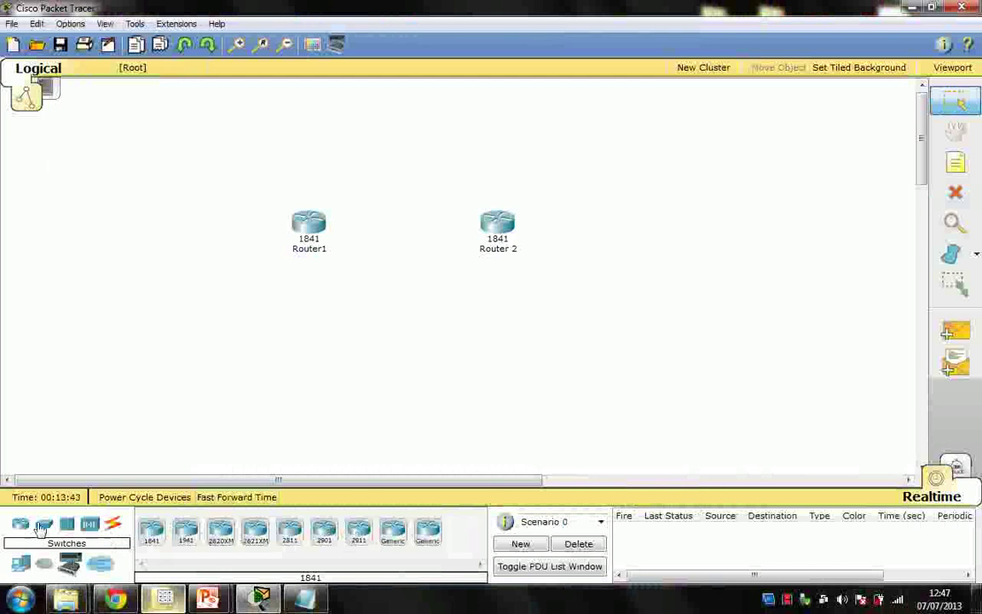
Place a 2950-24 switch below each router and a PC-PT below each switch.
left_click_drag(40, 529, 223, 375)
left_click_drag(43, 524, 512, 355)
left_click_drag(169, 332, 688, 388)
left_click_drag(231, 369, 271, 327)
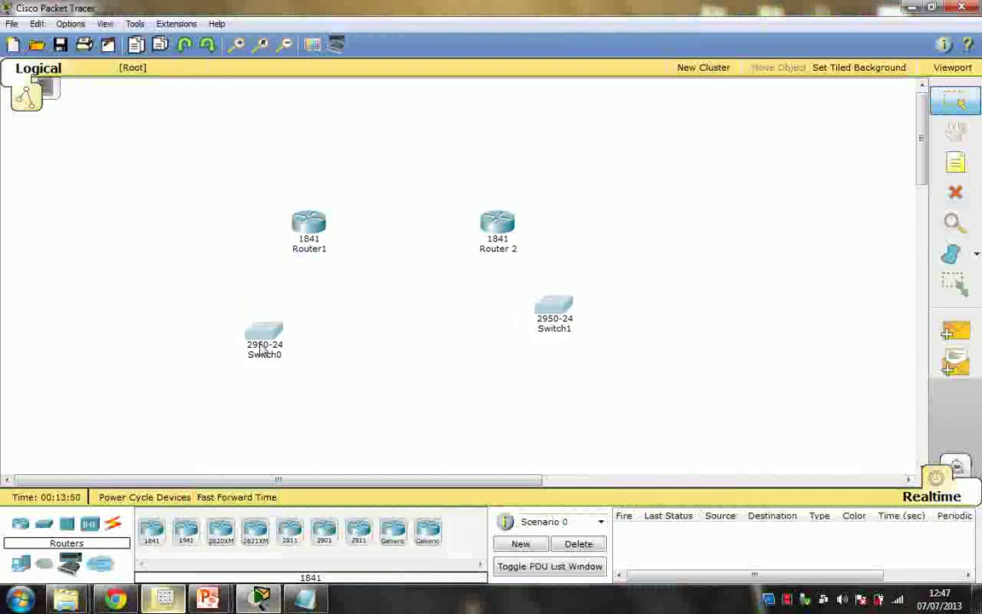
left_click_drag(21, 563, 212, 437)
left_click_drag(20, 563, 559, 433)
Connect PC0's FastEthernet port to FastEthernet0/1 on Switch0 with a copper straight-through cable.
left_click(113, 523)
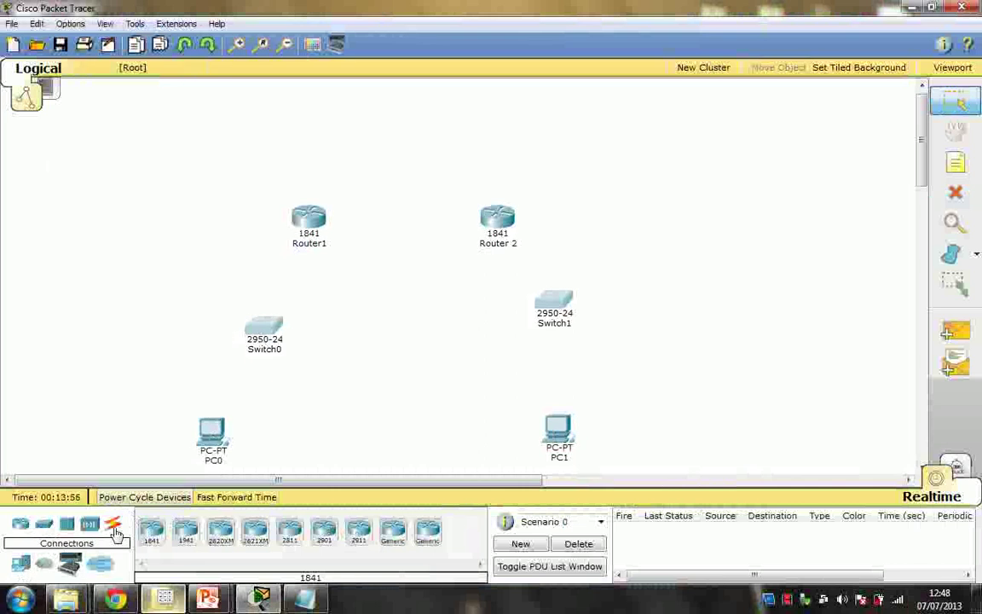
left_click(220, 532)
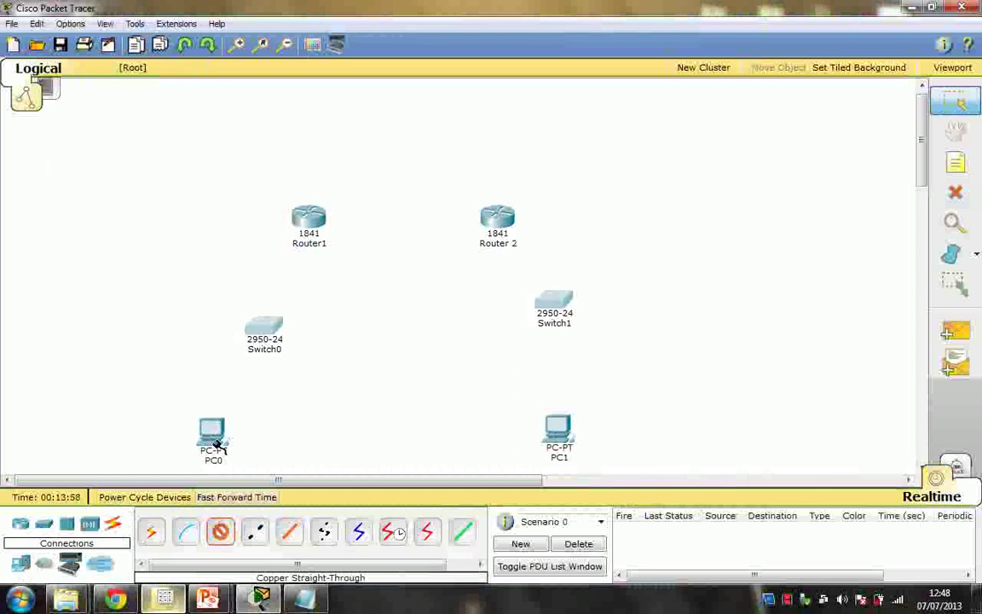
left_click(212, 435)
left_click(247, 444)
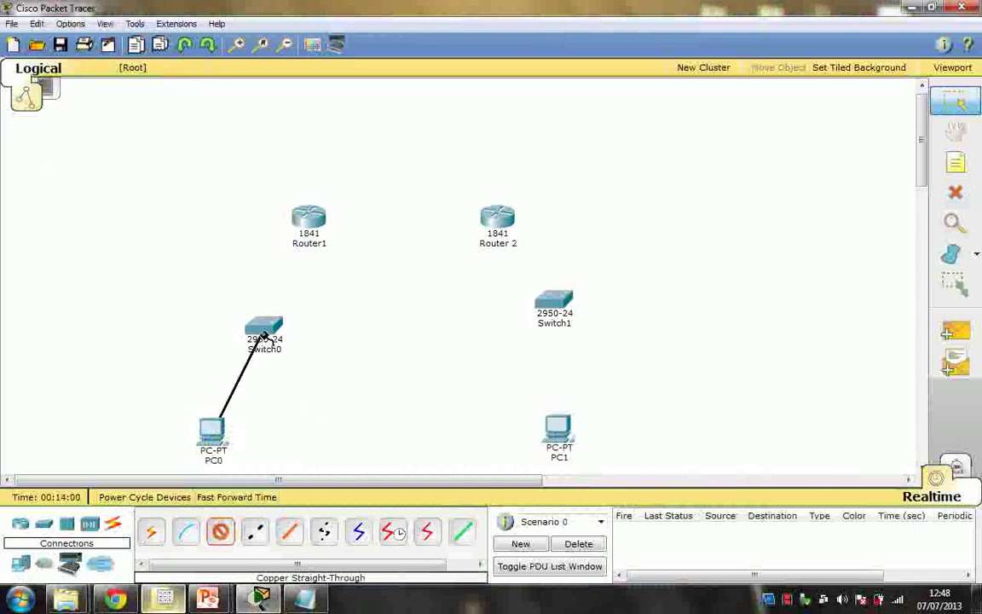
left_click(266, 325)
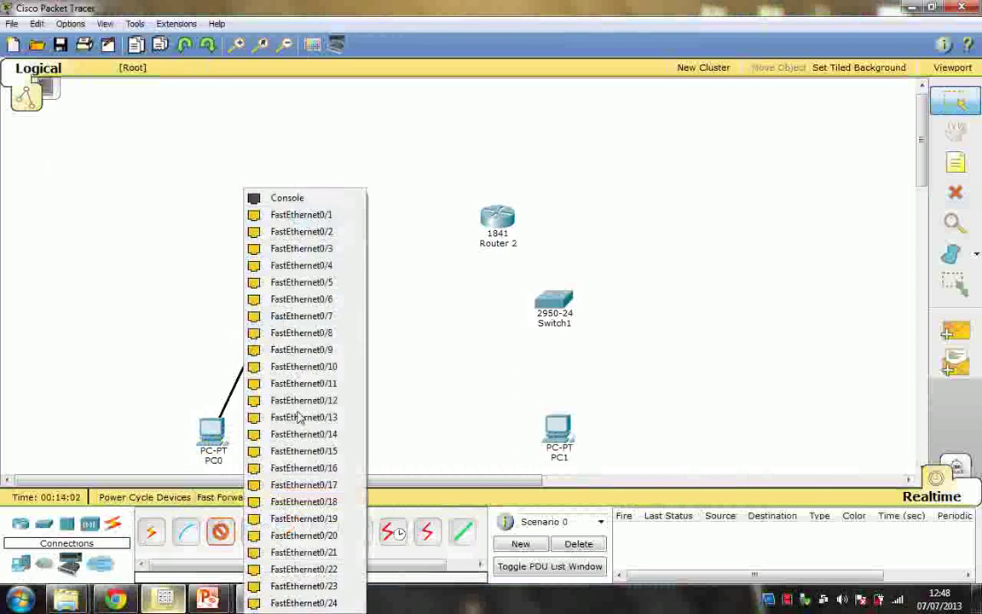
left_click(281, 468)
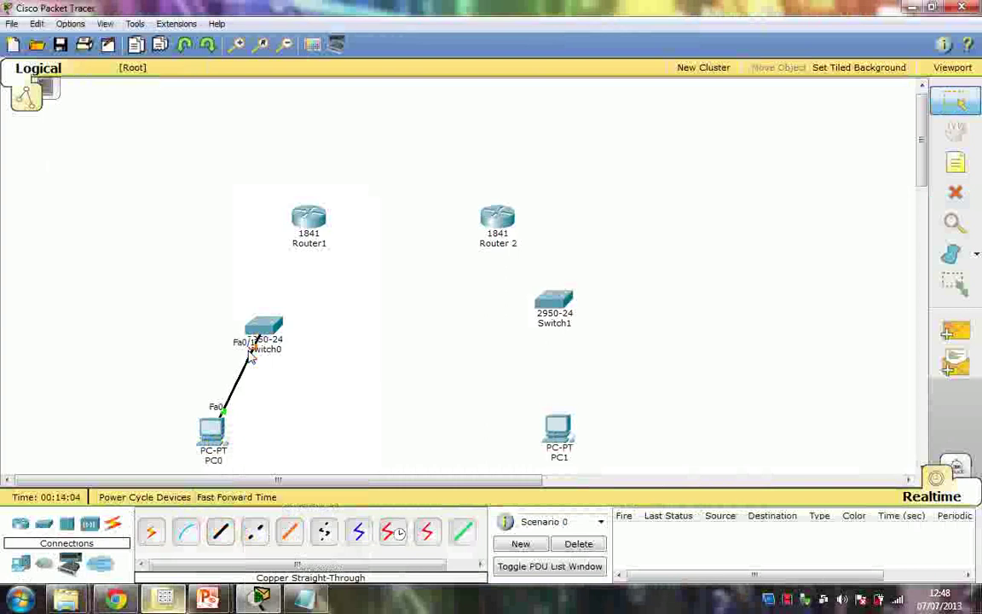
Connect FastEthernet0/24 on Switch0 to FastEthernet0/0 on Router1 with a copper straight-through cable.
left_click(220, 533)
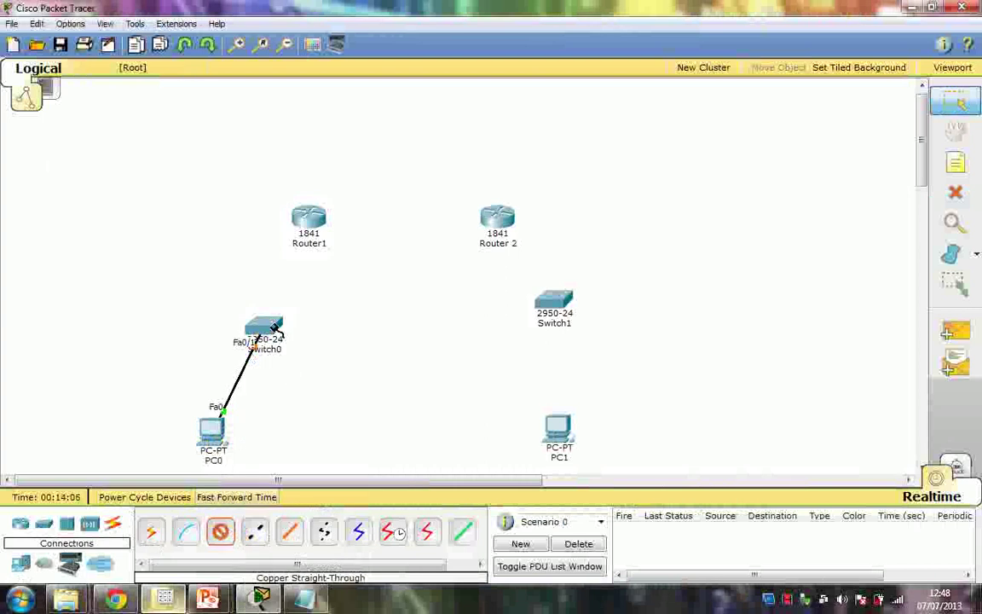
left_click(260, 328)
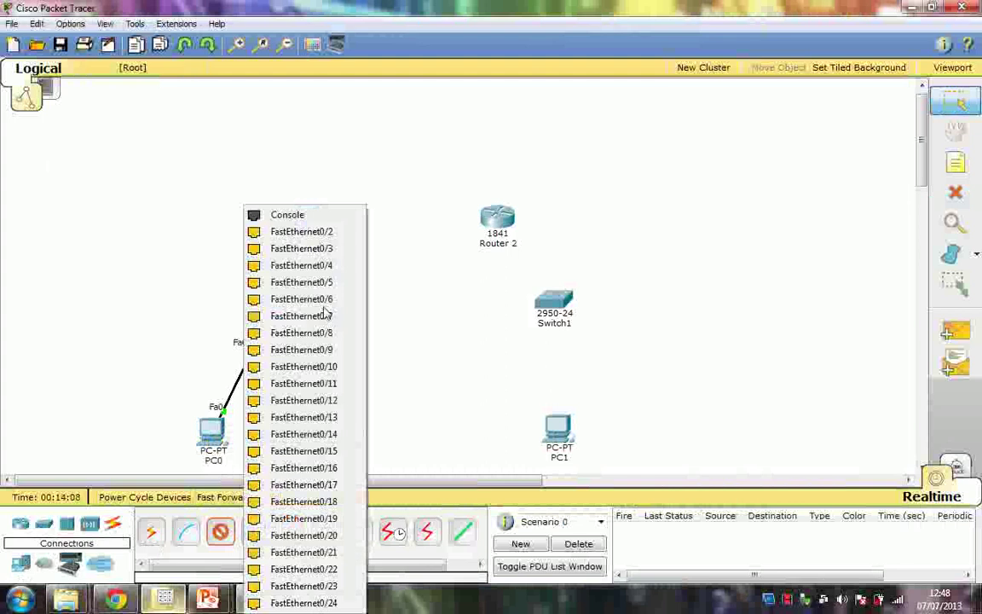
left_click(328, 604)
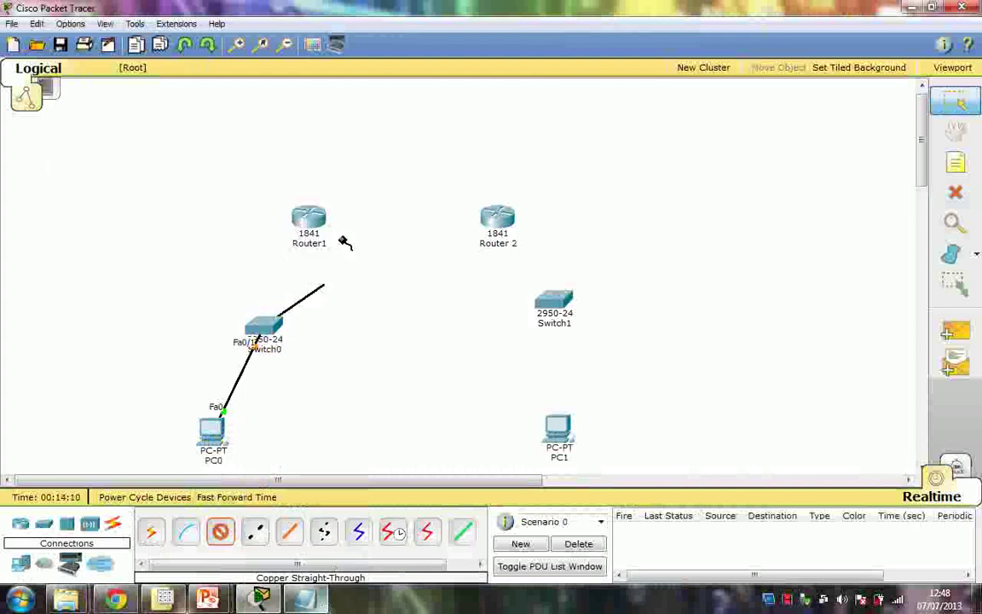
left_click(307, 229)
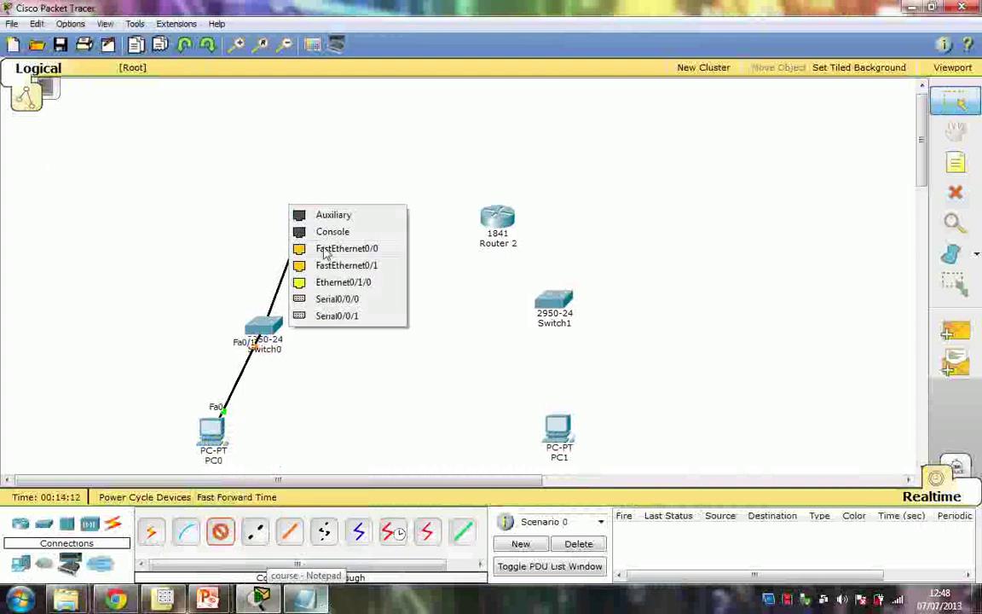
left_click(326, 251)
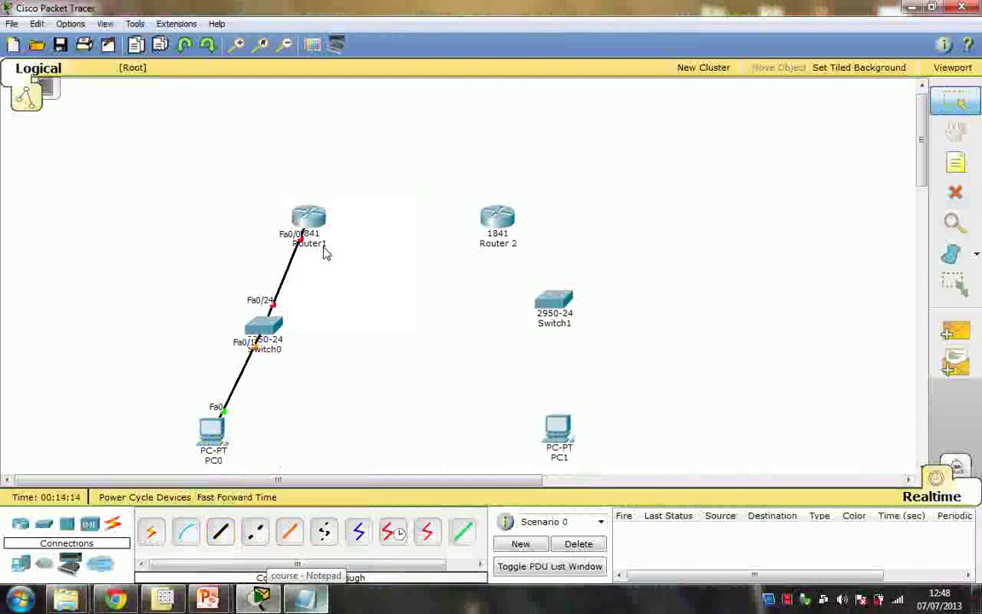
Connect FastEthernet0/0 on Router 2 to FastEthernet0/24 on Switch1 with a copper straight-through cable.
left_click(220, 531)
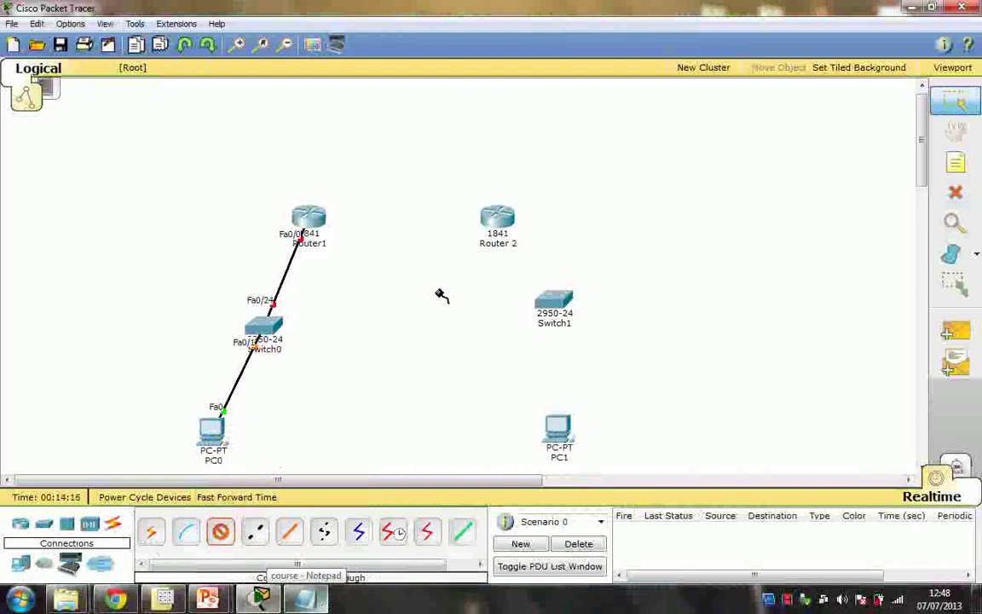
left_click(483, 215)
left_click(553, 248)
left_click(558, 308)
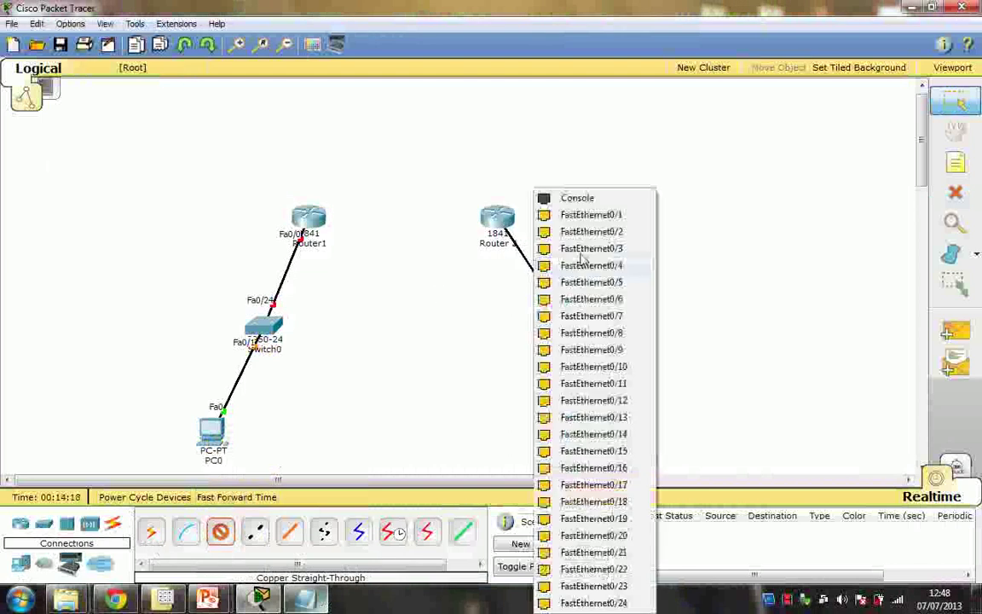
left_click(595, 603)
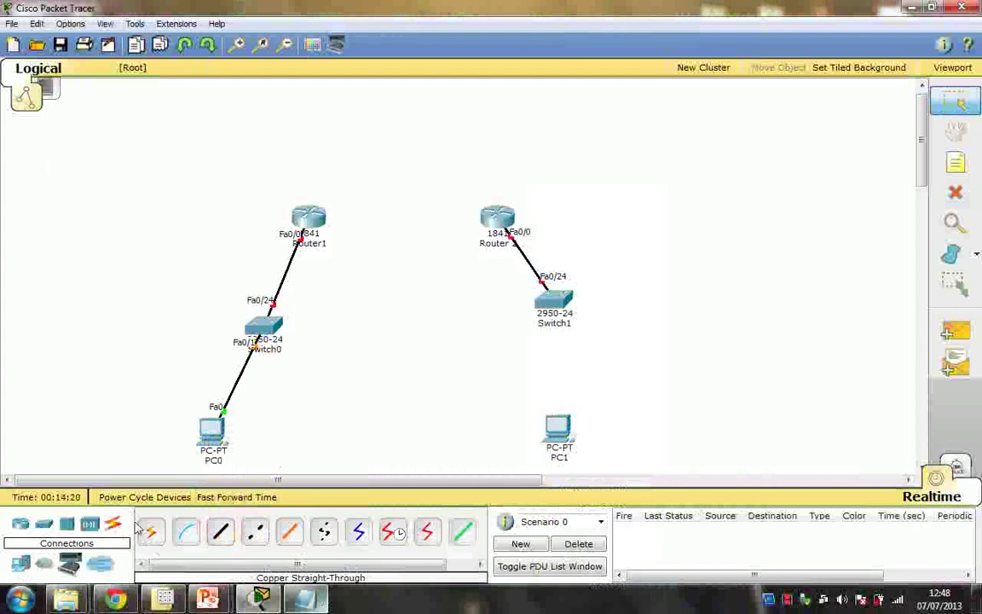
Connect FastEthernet0/1 on Switch1 to PC1's FastEthernet port with a copper straight-through cable.
left_click(218, 533)
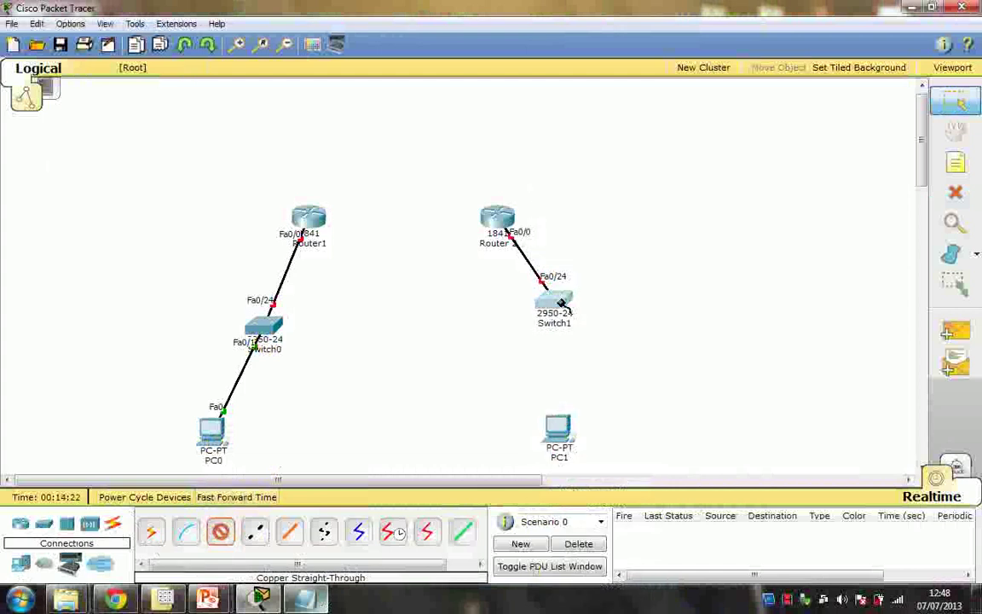
left_click(560, 303)
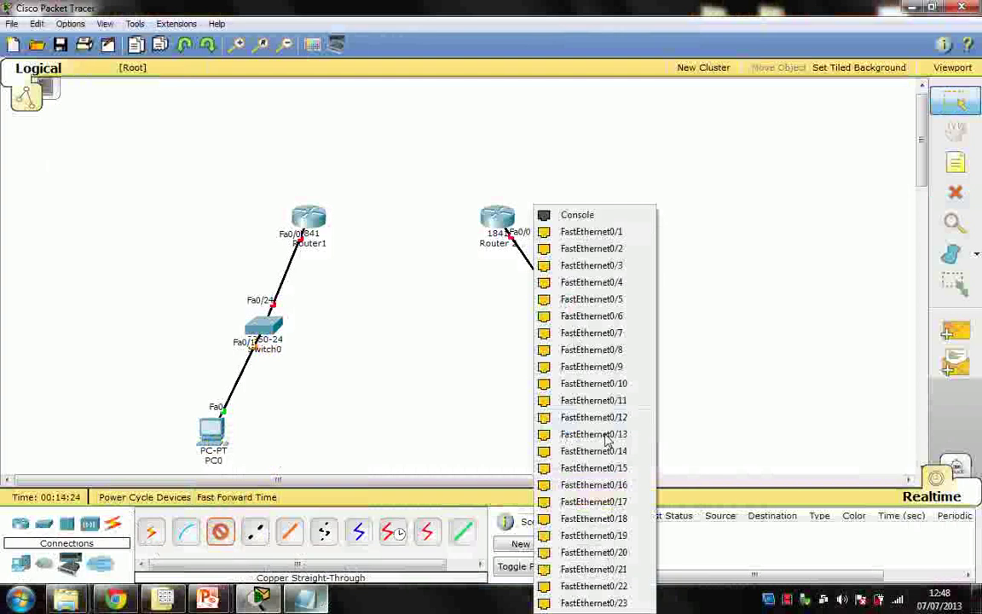
left_click(611, 249)
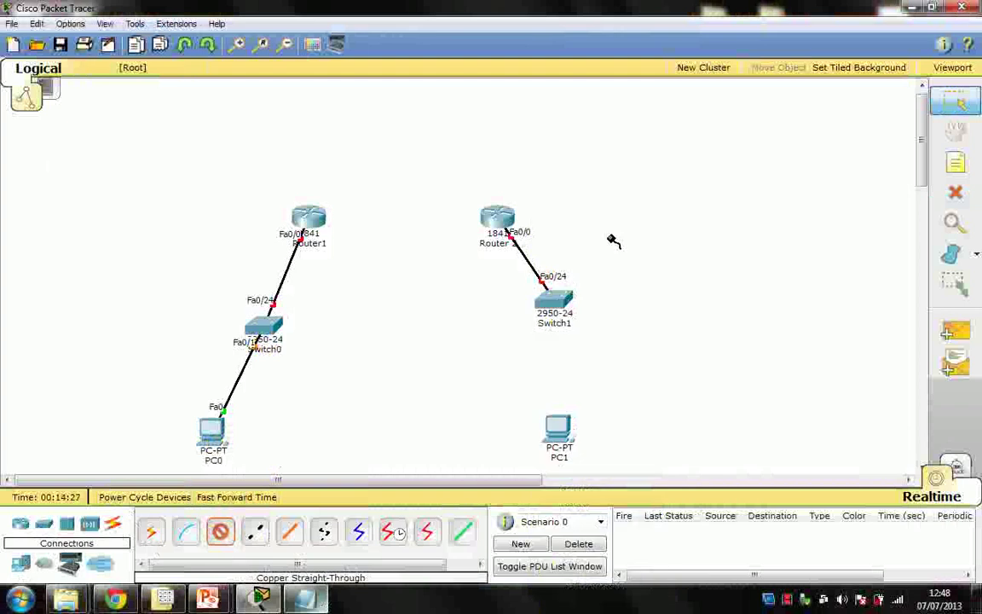
left_click(569, 424)
left_click(589, 440)
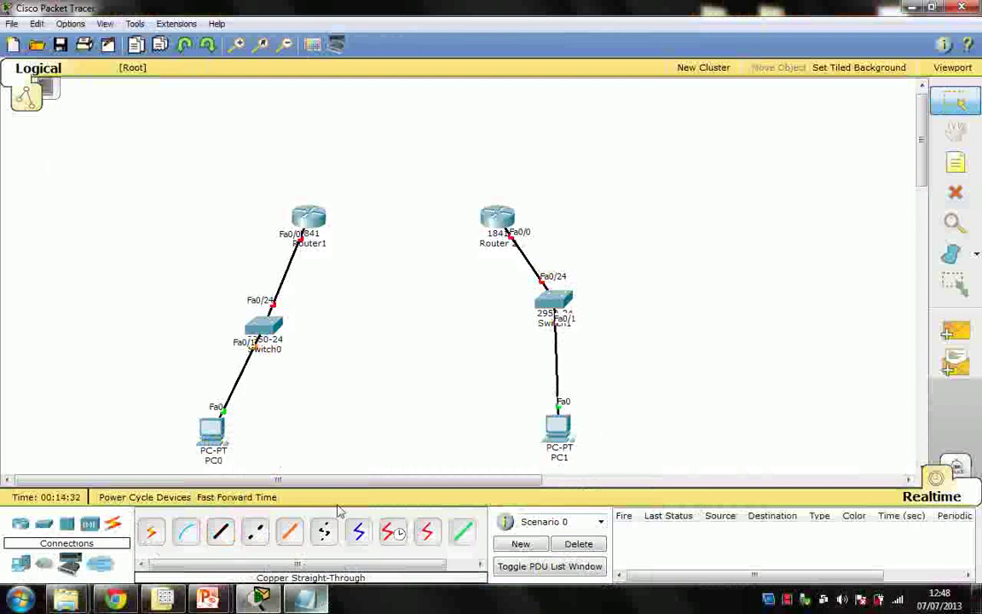
Connect Serial0/0/0 on Router1 to Serial0/0/0 on Router 2 with a Serial DCE cable, starting at Router1.
left_click(391, 533)
left_click(294, 213)
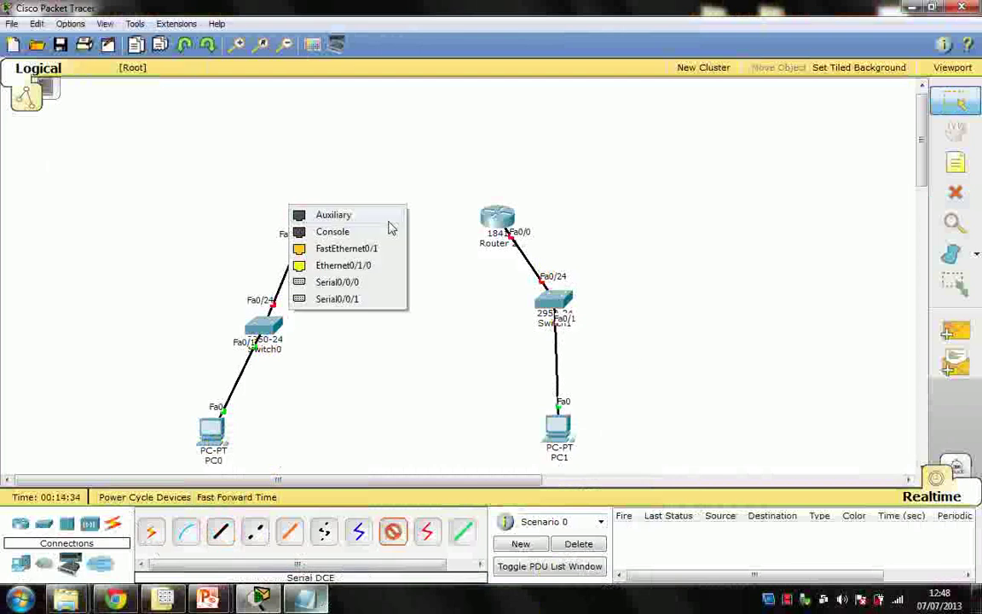
left_click(377, 282)
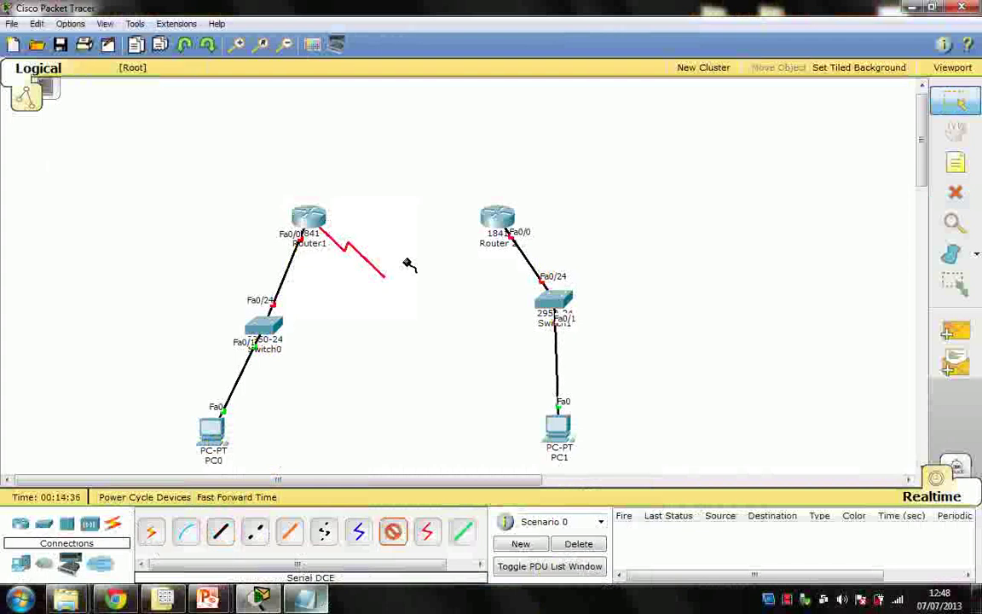
left_click(483, 212)
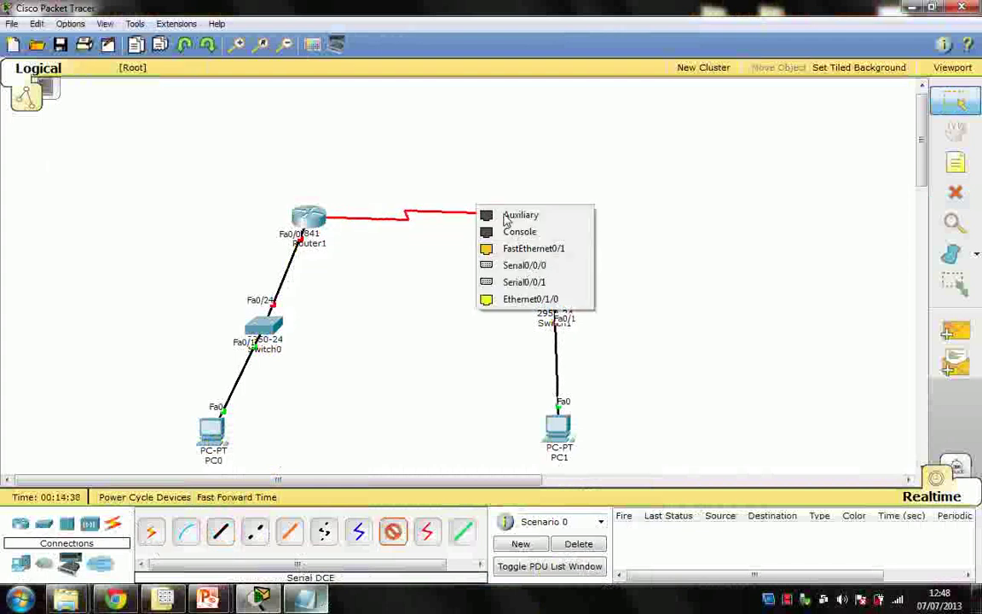
left_click(525, 265)
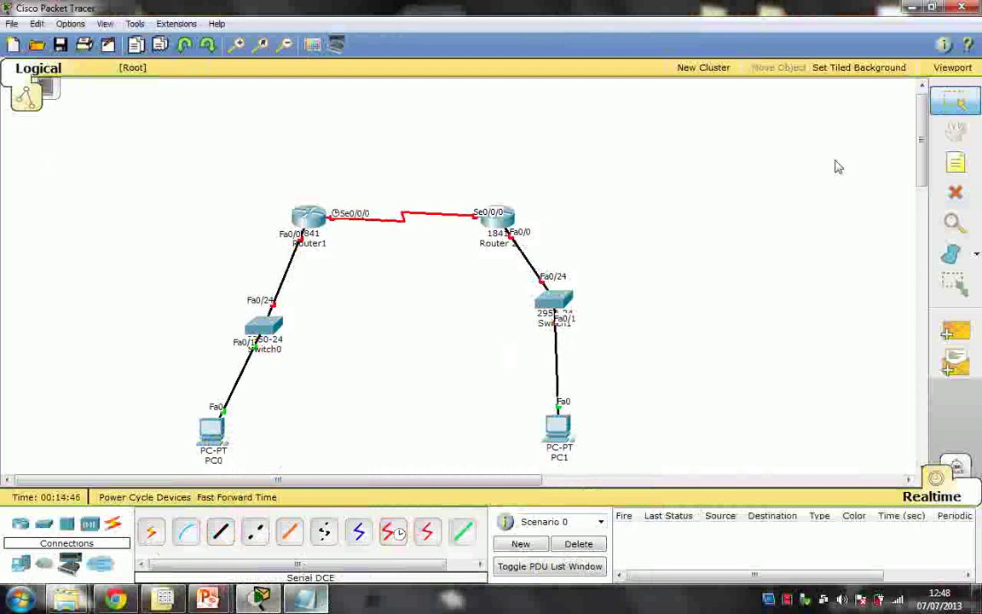
Place a note reading 10.0.0.1 above Router1.
left_click(953, 168)
left_click(322, 176)
type("10.0.0.1")
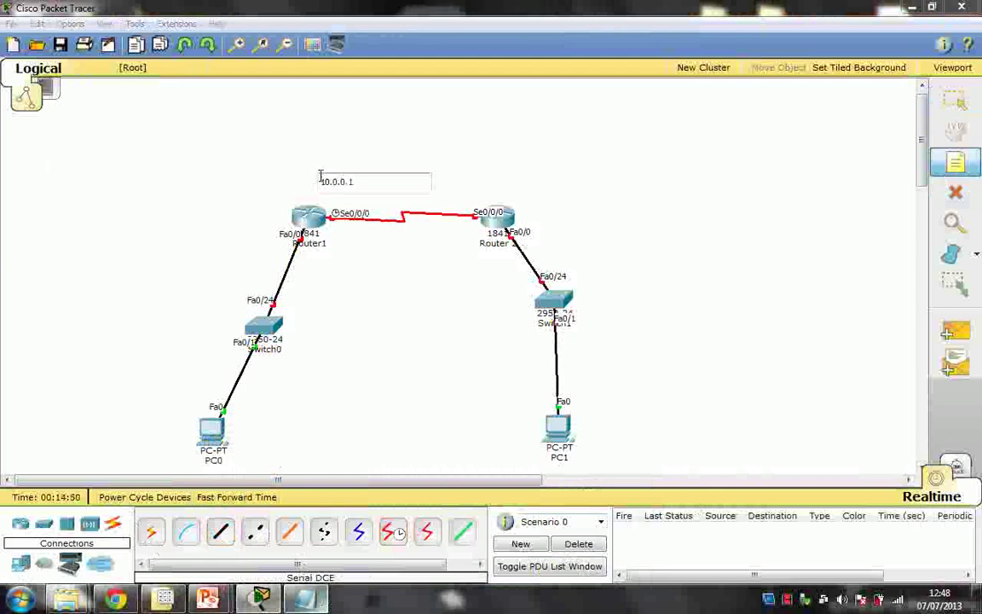
Reuse the Router1 note's text for a note reading 10.0.0.2 above Router 2.
left_click_drag(320, 176, 354, 181)
key("ctrl+c")
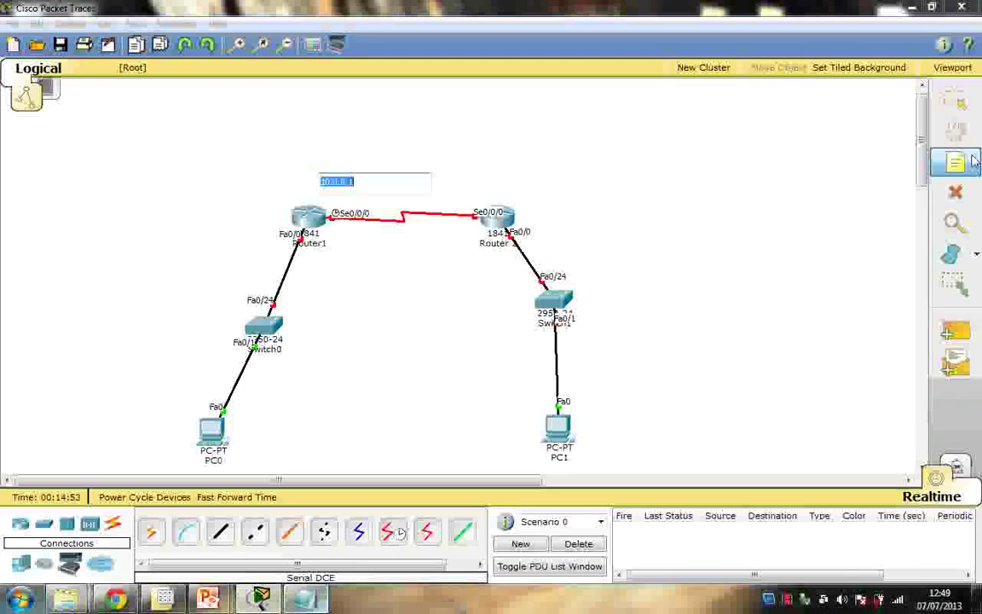
left_click(477, 182)
key("ctrl+v")
key("BackSpace")
type("2")
key("ctrl+a")
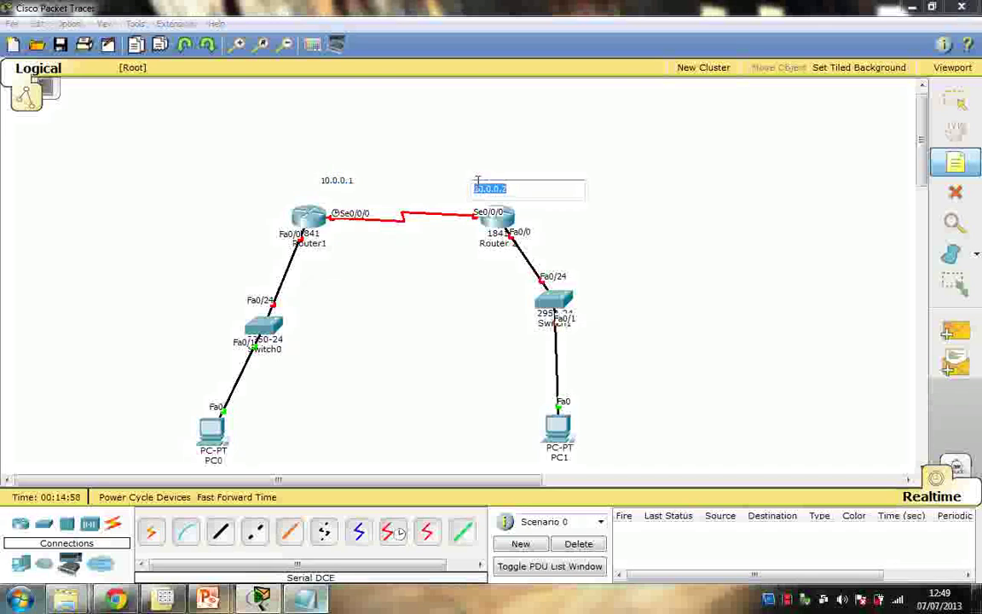
left_click(756, 237)
Place a note reading 192.168.2.150 beside Router 2's FastEthernet0/0 link.
left_click(554, 240)
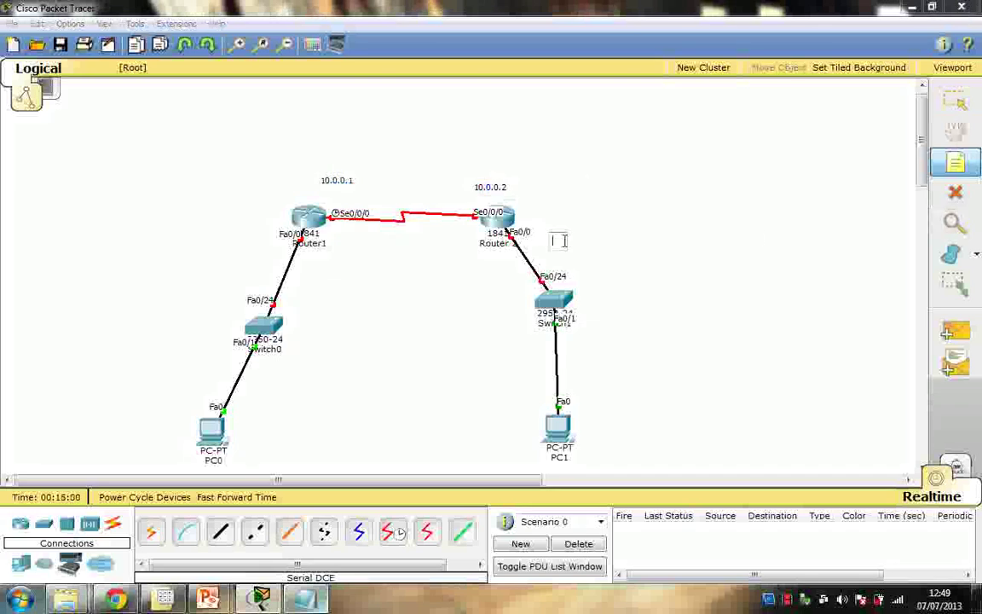
key("ctrl+v")
key("BackSpace")
key("BackSpace")
key("BackSpace")
key("BackSpace")
key("BackSpace")
key("BackSpace")
key("BackSpace")
type("92.168.")
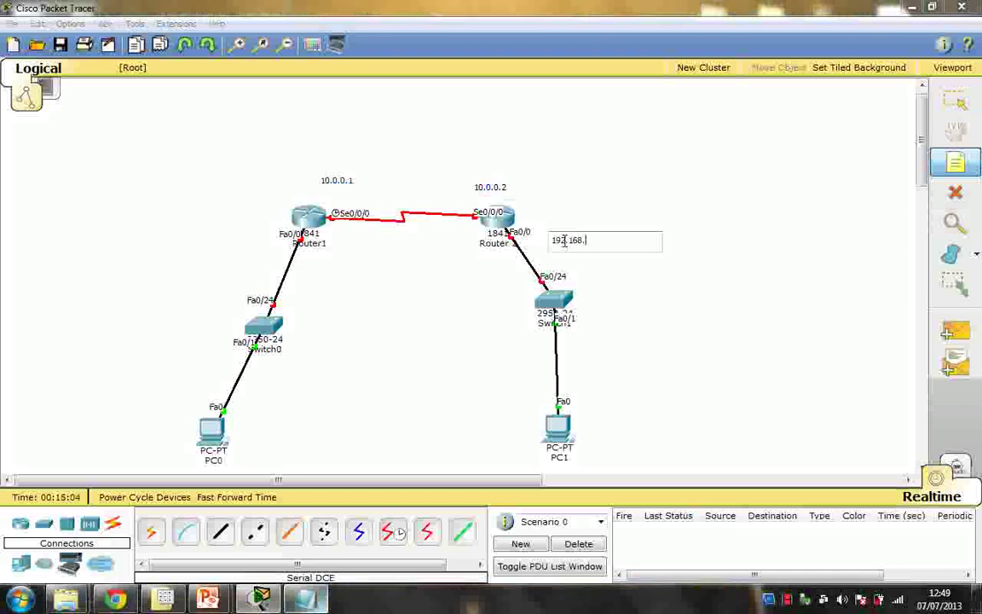
type("2.150")
key("ctrl+a")
left_click(767, 149)
Place a note reading 192.168.1.150 beside Router1's FastEthernet0/0 link, copy its text and return to selection mode.
left_click(955, 162)
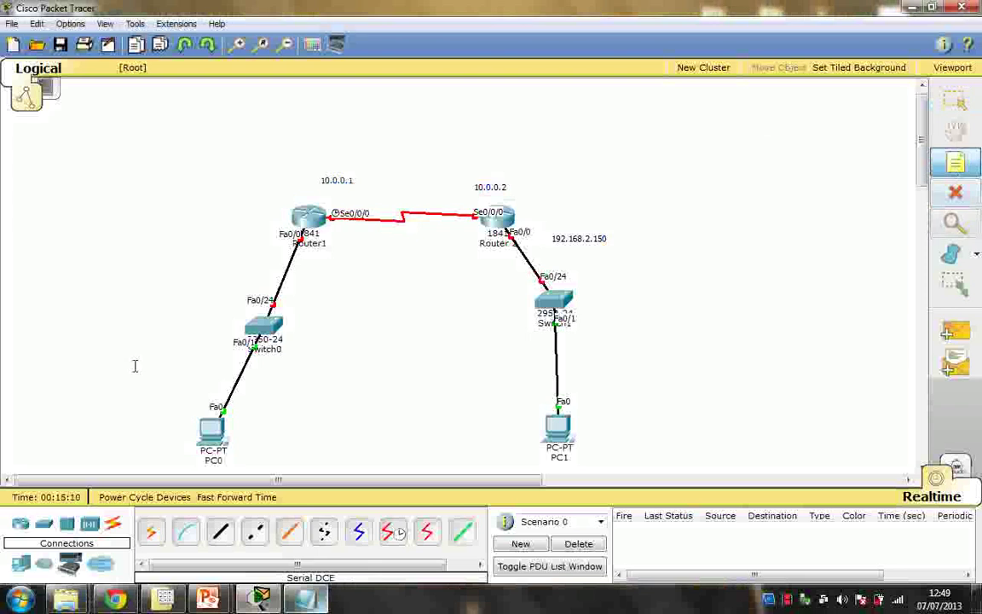
left_click(242, 224)
type("19")
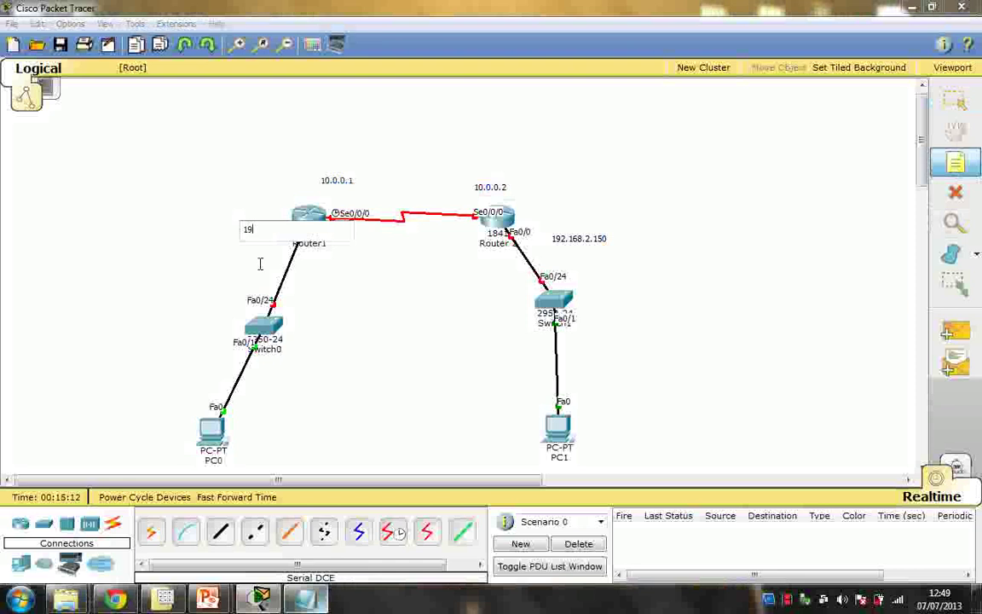
type("2.168.1.150")
key("ctrl+a")
key("ctrl+c")
left_click(261, 265)
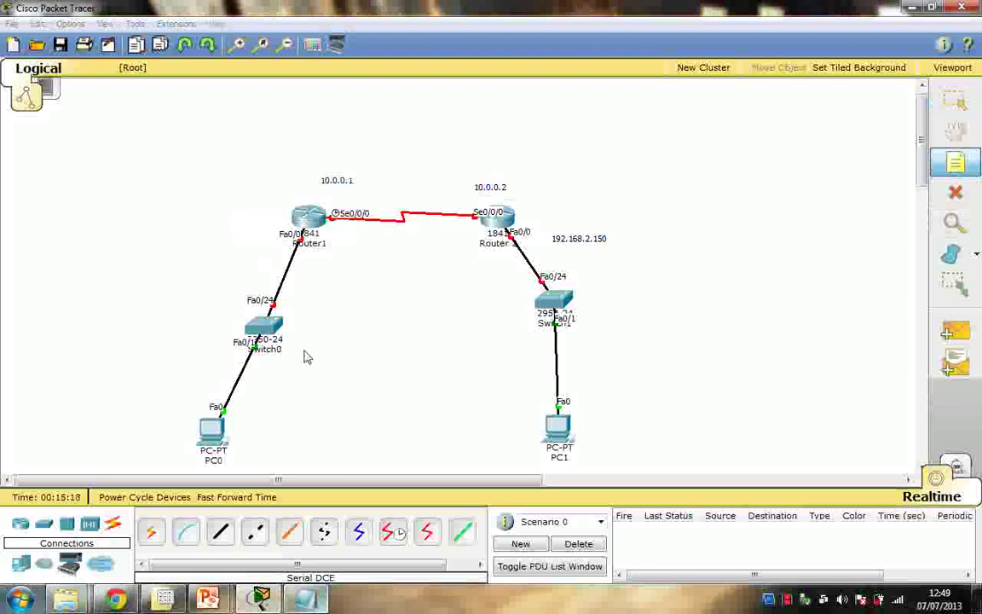
key("Escape")
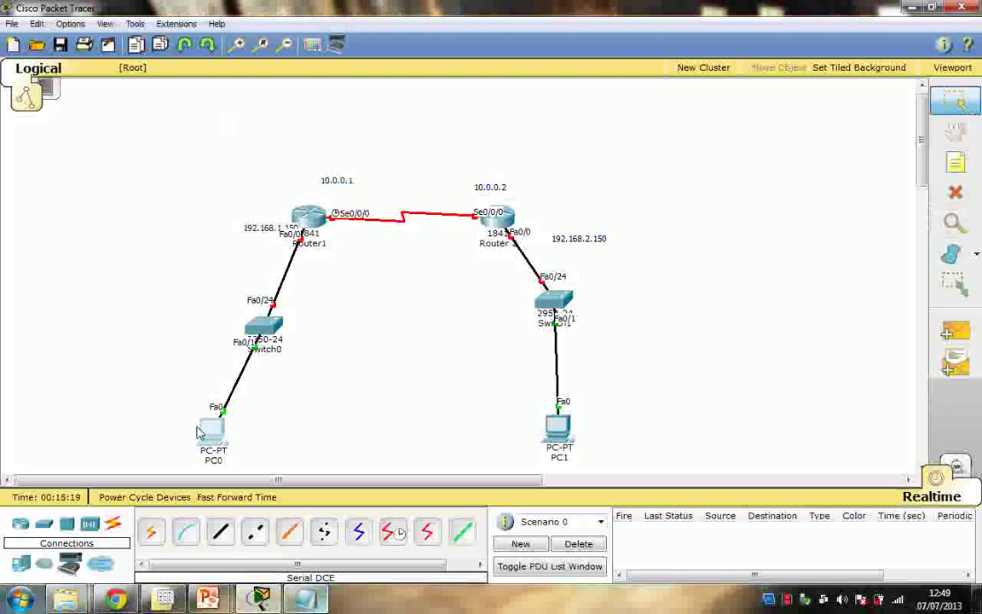
Give PC0 the static IP address 192.168.1.1 with subnet mask 255.255.255.0.
left_click(220, 427)
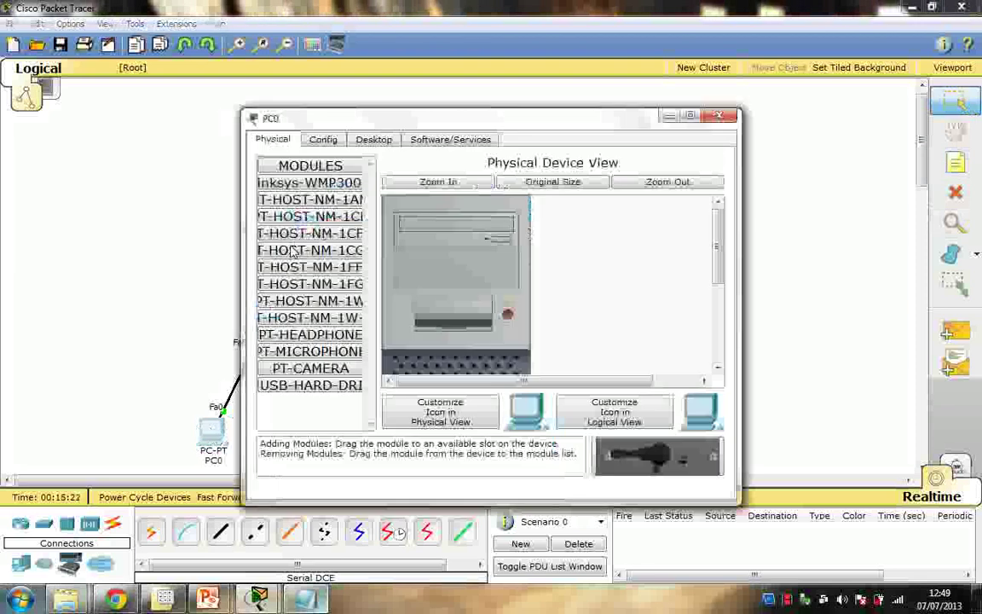
left_click(374, 139)
left_click(315, 214)
left_click(421, 237)
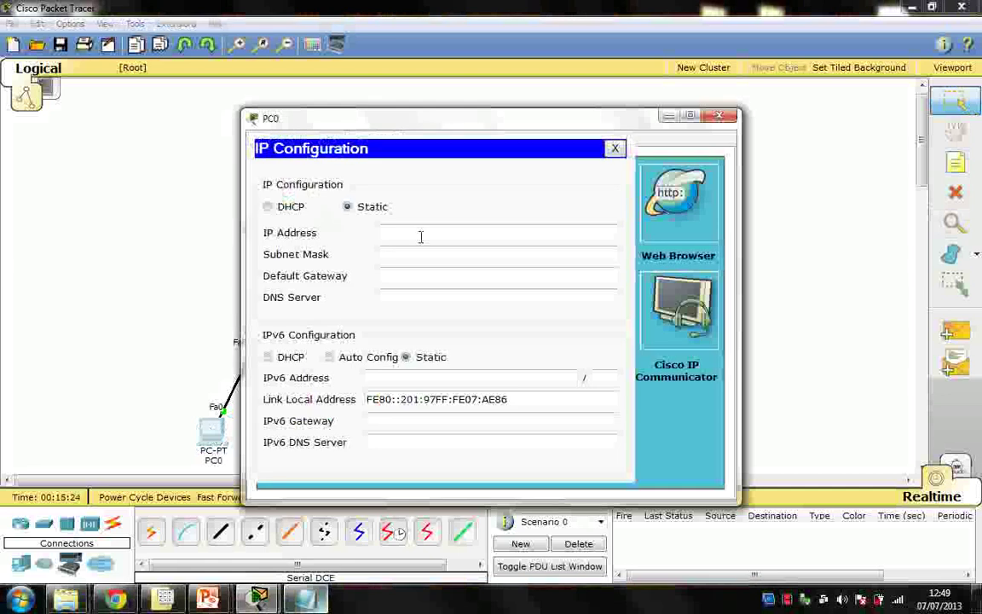
type("192.168.1.150")
left_click(430, 254)
left_click(429, 274)
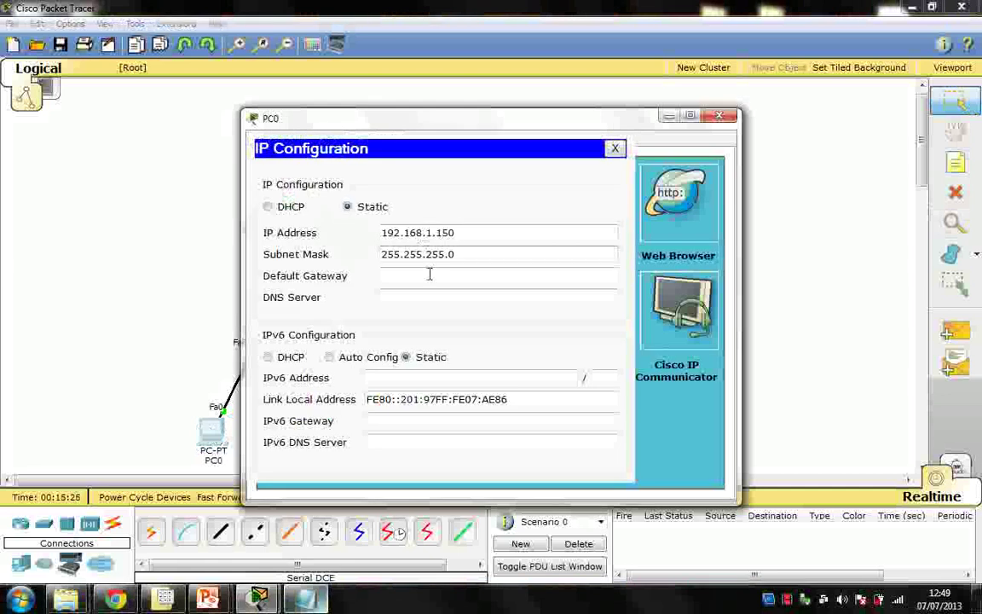
left_click(457, 232)
key("BackSpace")
key("BackSpace")
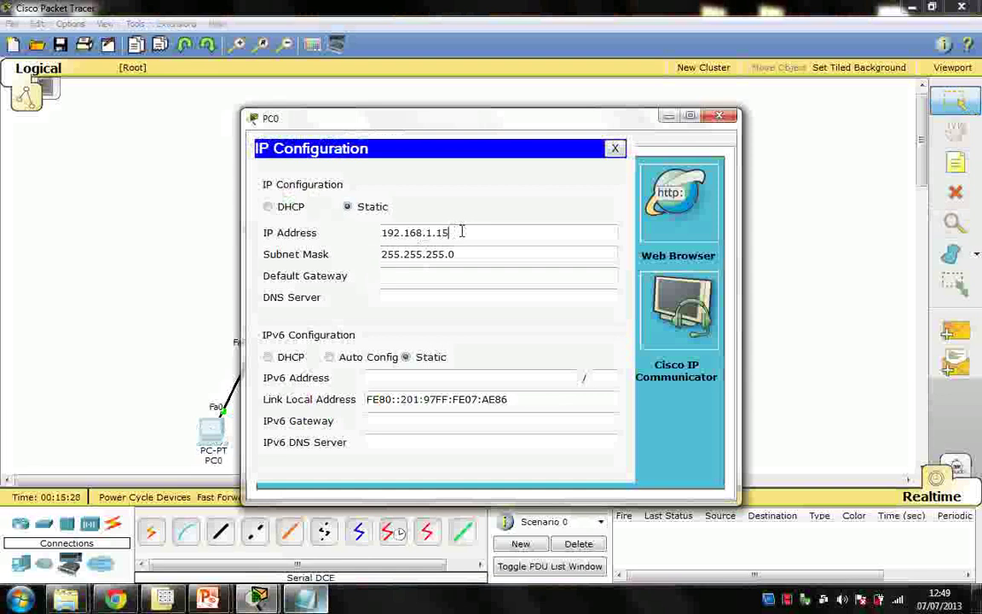
Set PC0's default gateway to 192.168.1.150 and close its configuration window.
left_click(473, 277)
type("192.168.1.150")
left_click(719, 116)
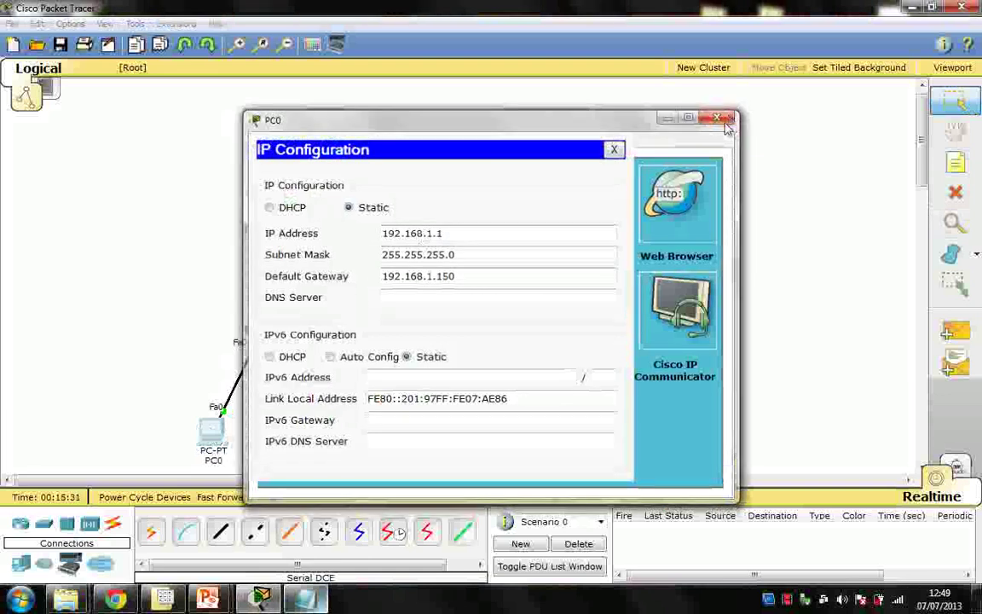
Open PC1's IP configuration and set its default gateway to 192.168.2.150.
left_click(558, 428)
left_click(375, 140)
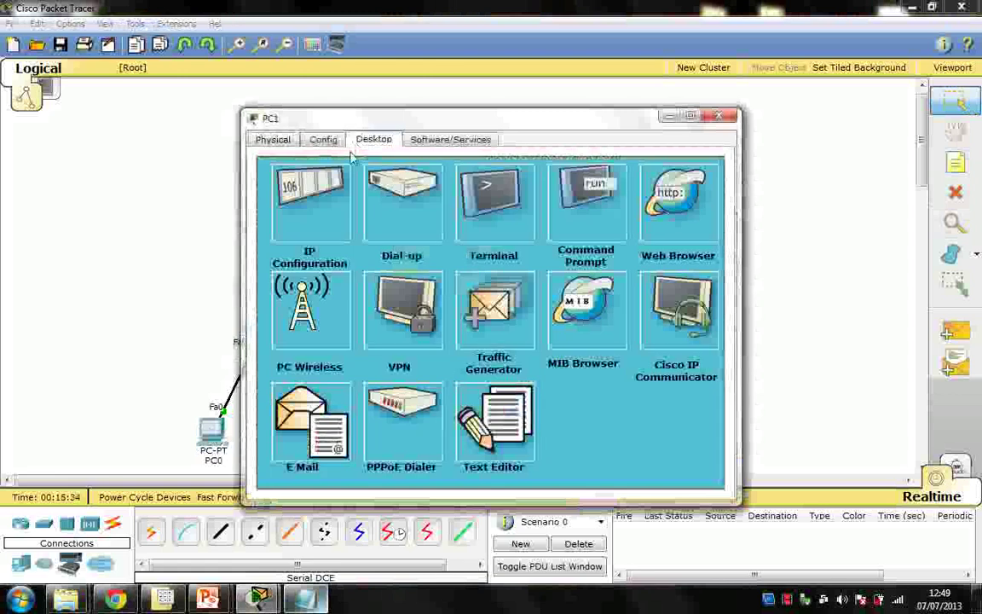
left_click(307, 194)
left_click(470, 274)
type("192.168.1.150")
key("Left")
key("Left")
key("Left")
key("Left")
key("BackSpace")
type("2")
Give PC1 the static IP address 192.168.2.1 with subnet mask 255.255.255.0.
left_click(476, 237)
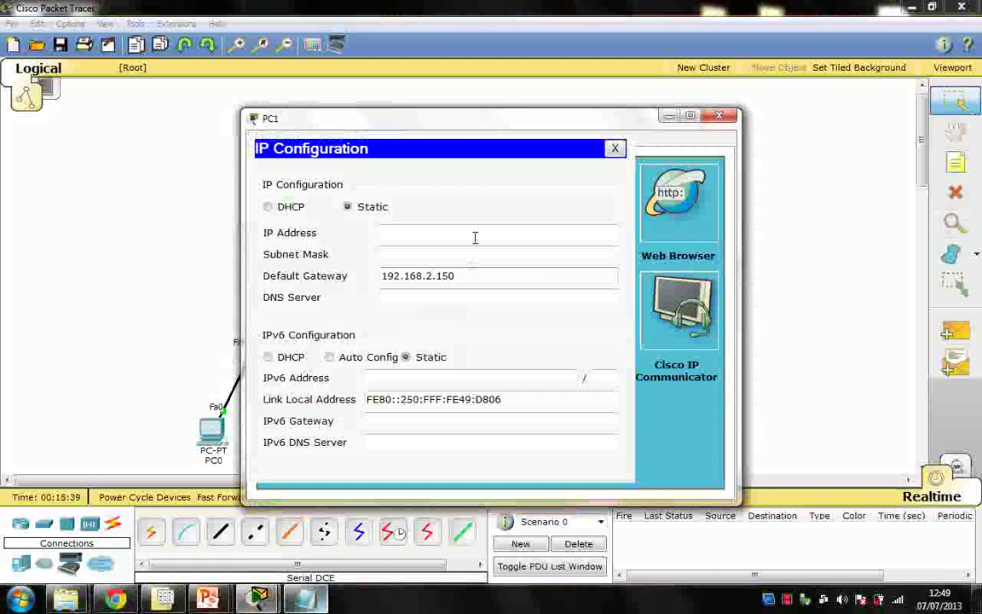
key("ctrl+v")
key("Left")
key("Left")
key("Left")
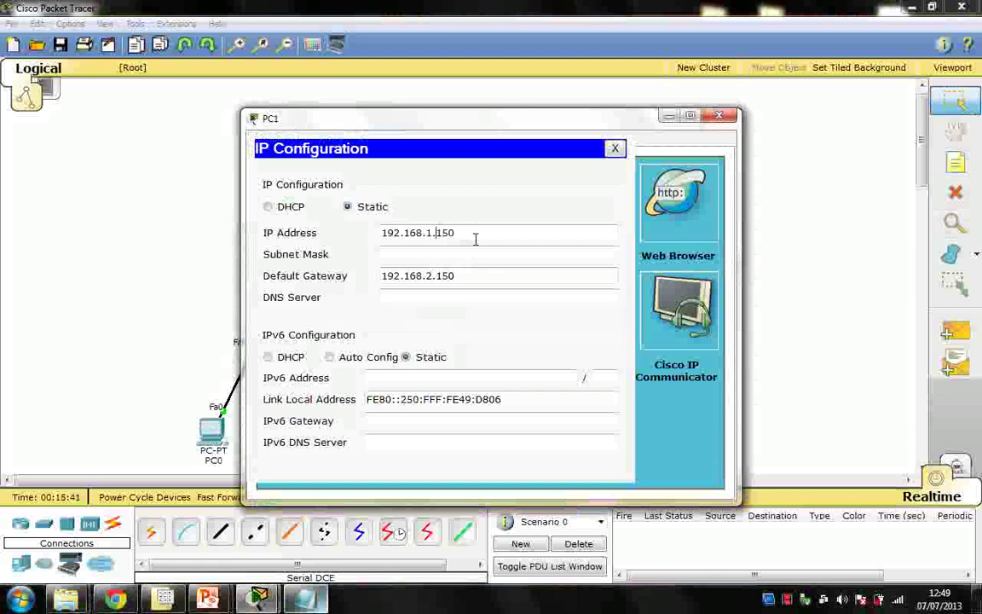
key("Left")
key("BackSpace")
type("2")
key("Right")
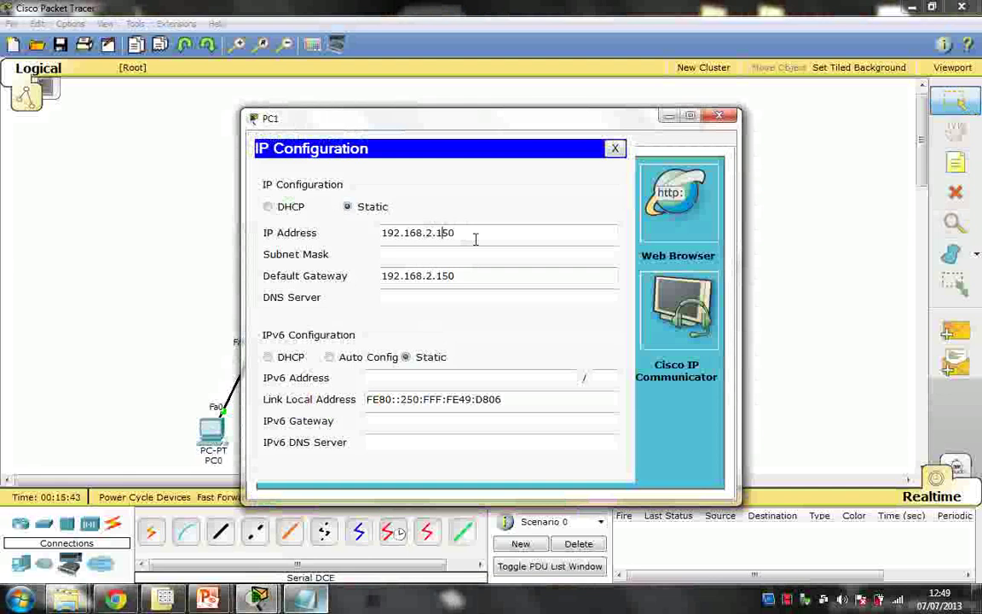
key("Delete")
key("Delete")
key("Delete")
type("1")
left_click(472, 254)
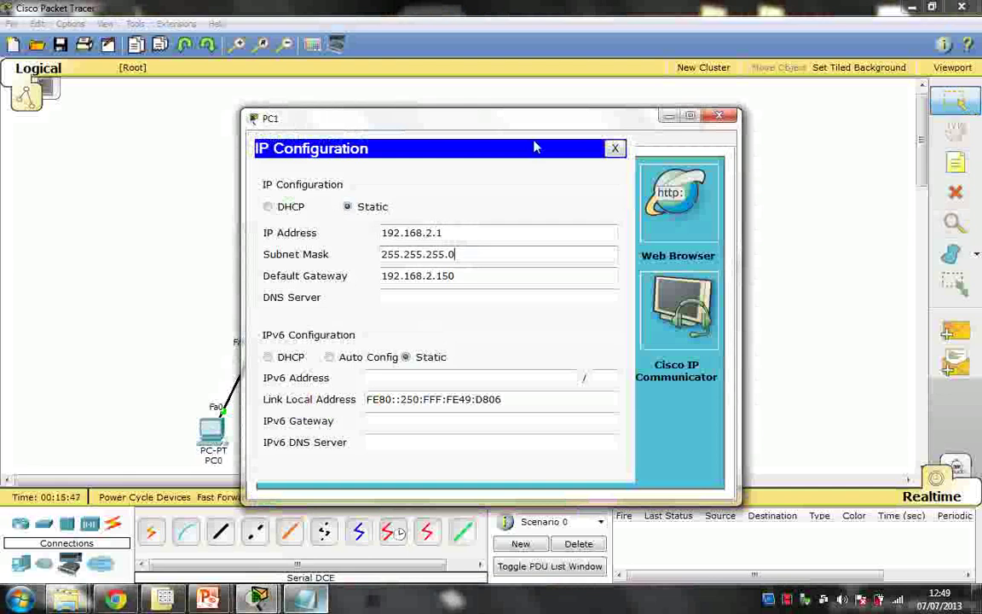
Close PC1's configuration window and move the 192.168.1.150 note clear of Router1's labels.
left_click_drag(540, 128, 722, 179)
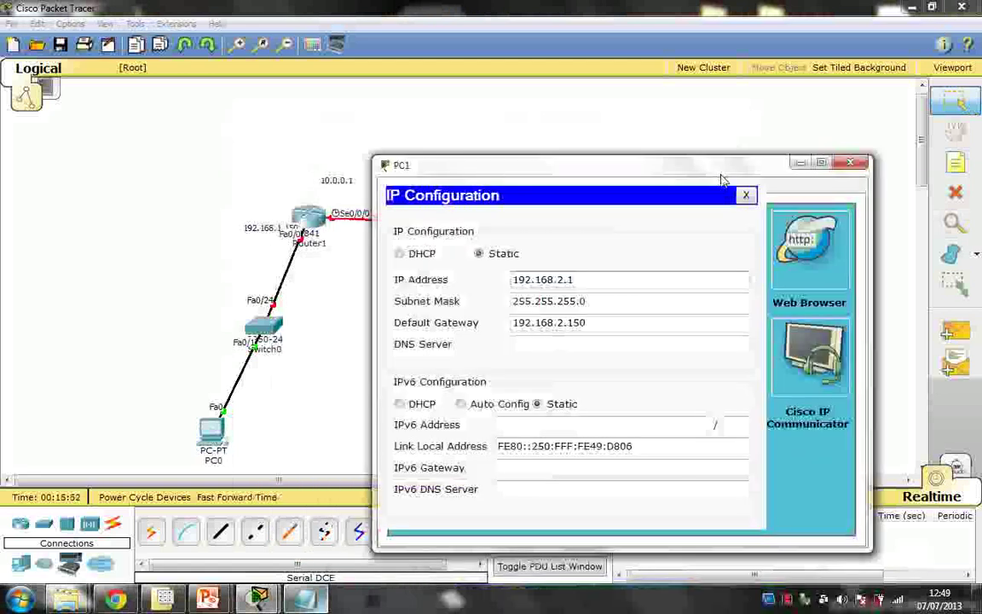
left_click(850, 162)
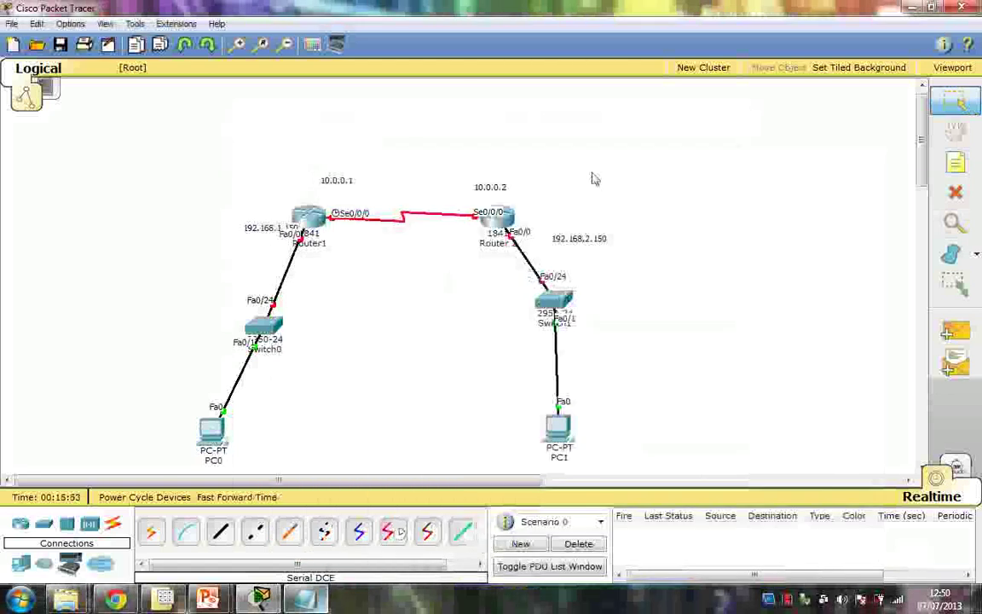
left_click_drag(286, 233, 241, 229)
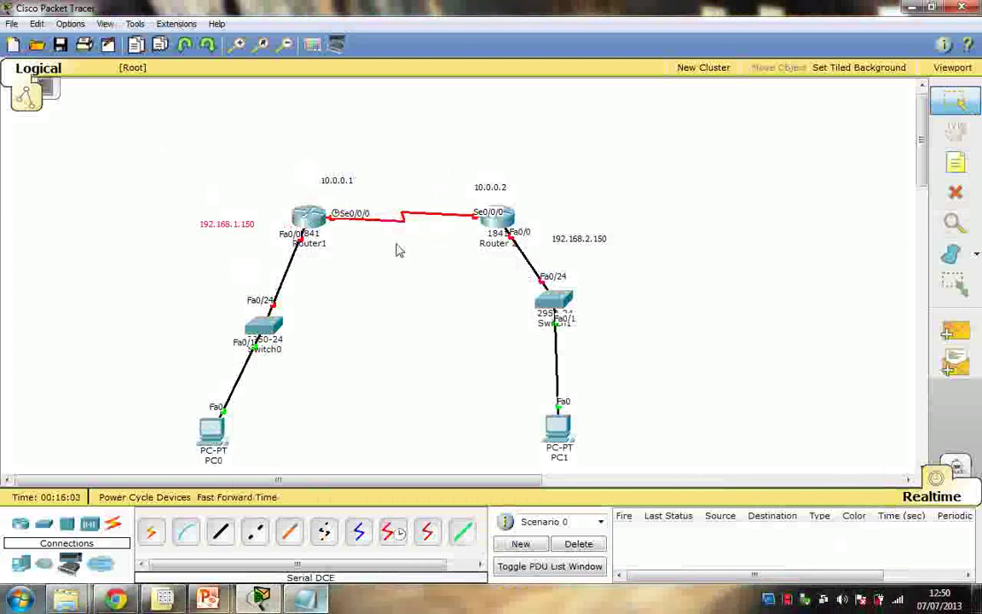
Open Router1's command line interface and enlarge its window beside the left half of the topology.
left_click(310, 220)
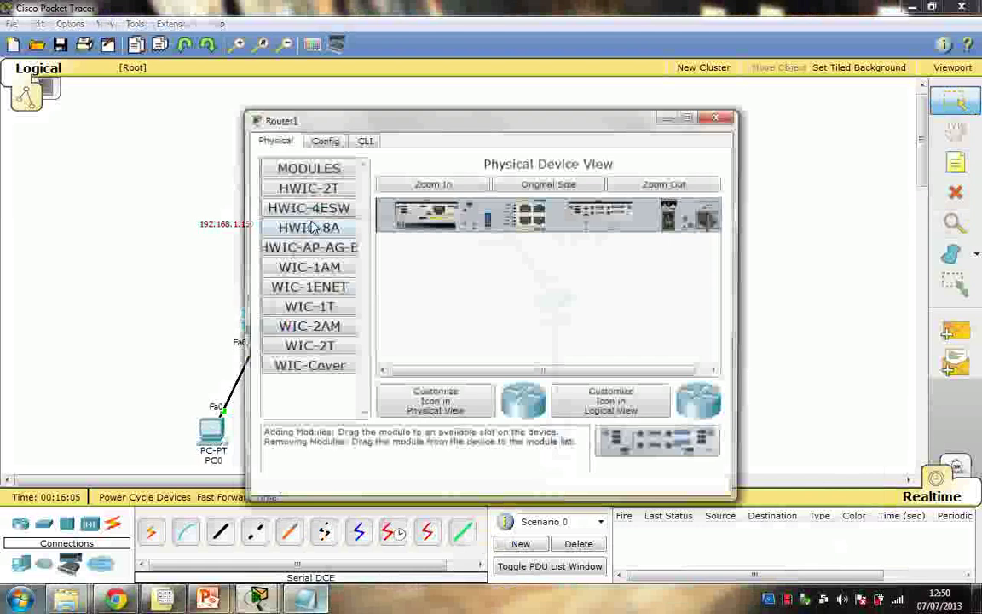
left_click(367, 140)
left_click_drag(386, 119, 979, 94)
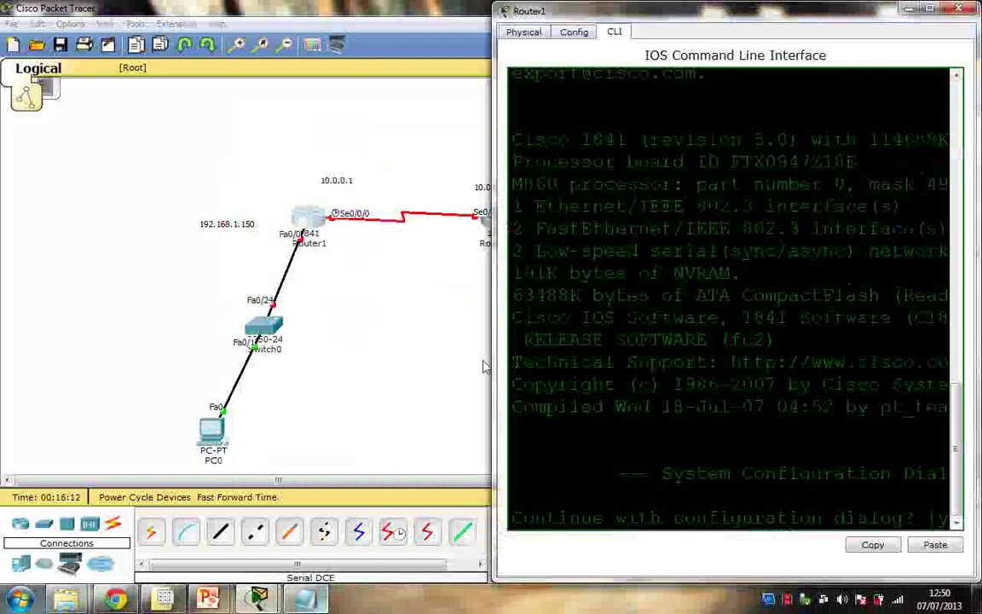
left_click_drag(491, 365, 360, 357)
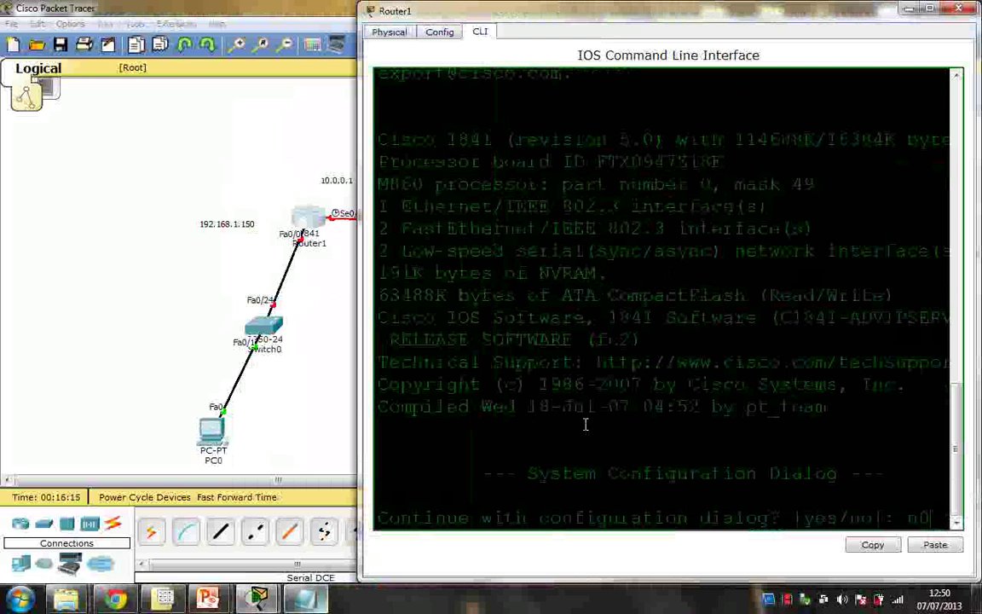
Answer no to Router1's initial configuration dialog and enter privileged mode with the en command.
key("Return")
type("no")
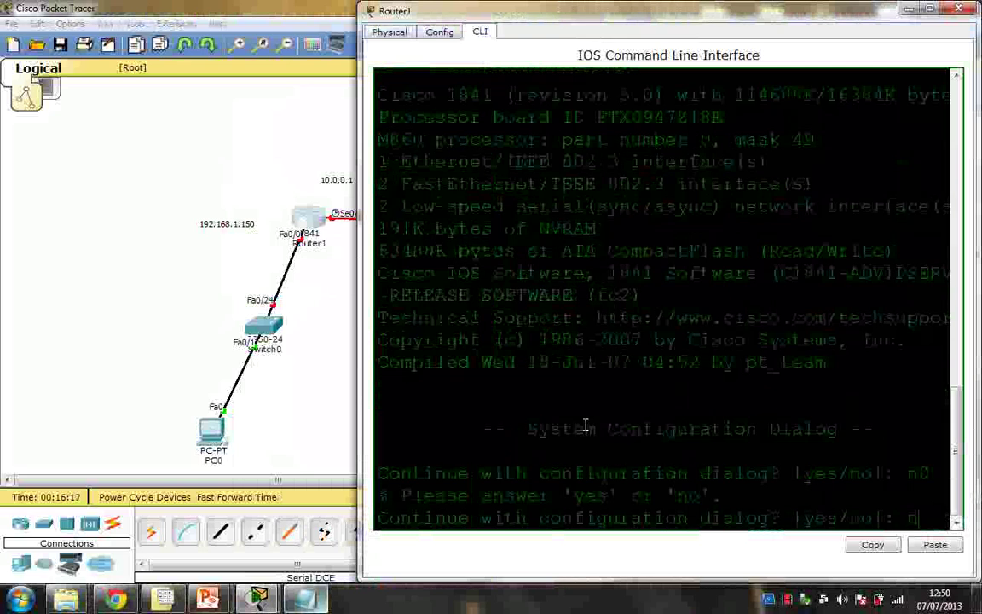
key("Return")
key("Return")
key("Return")
key("Return")
type("en")
key("Return")
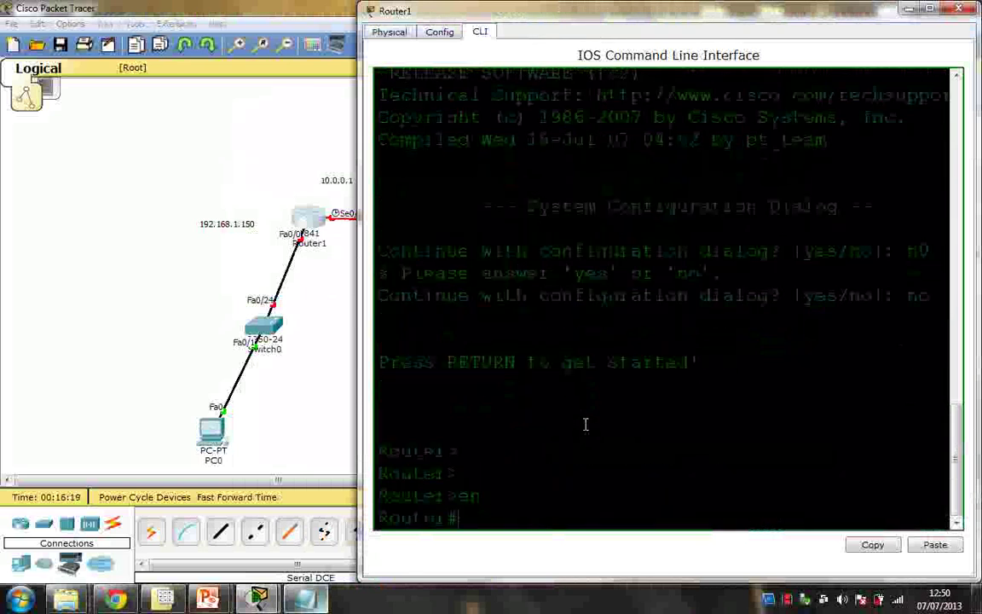
Enter global configuration mode on Router1 with config t and set its hostname to R1.
type("config t")
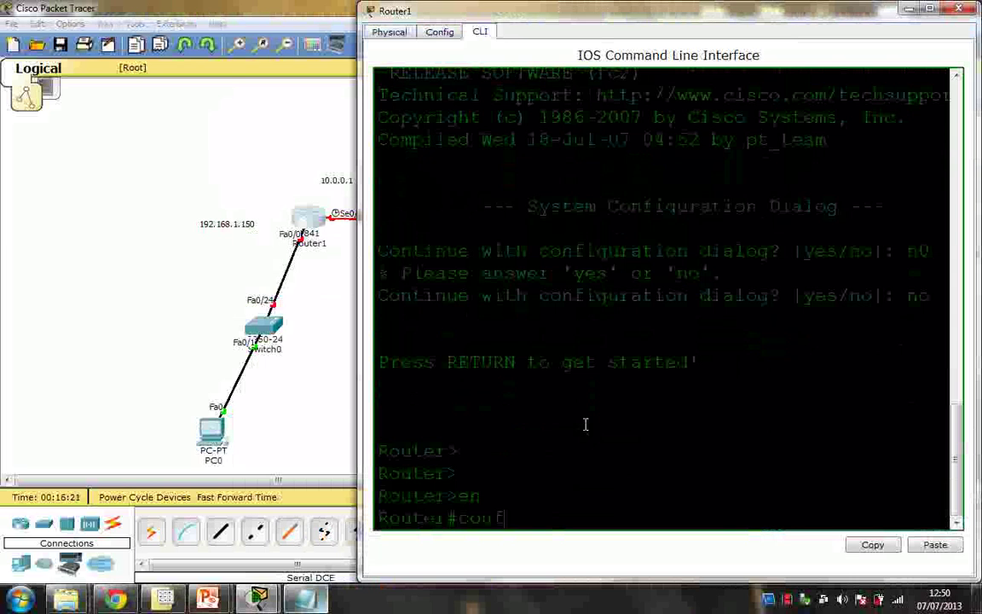
key("Return")
type("host")
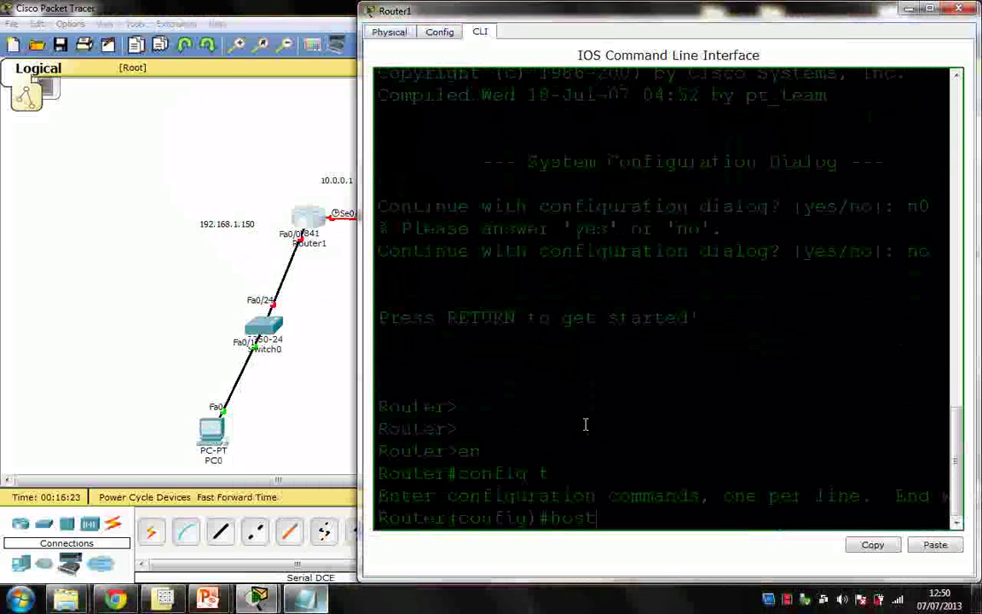
key("Tab")
type("R1")
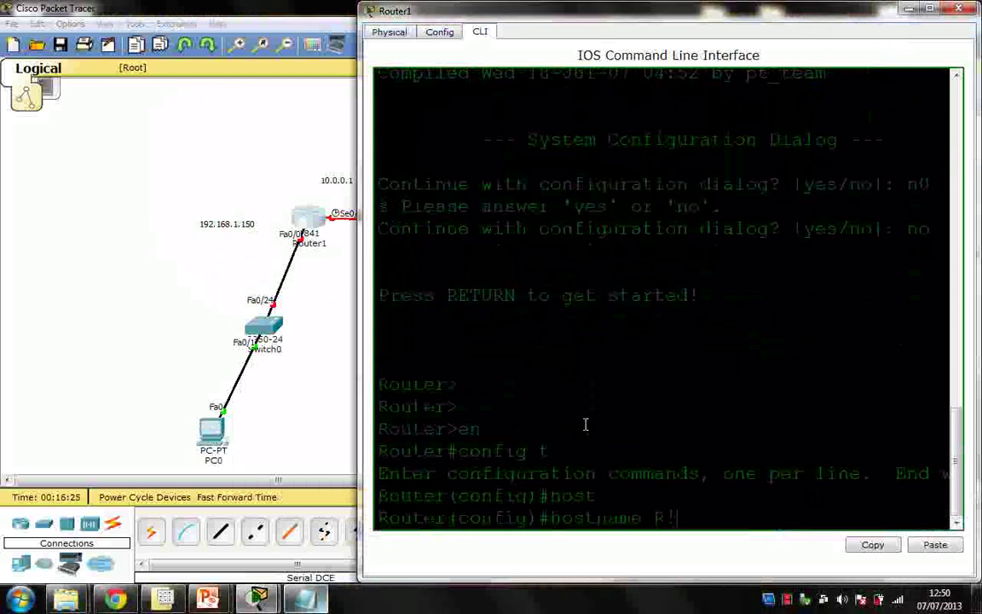
key("Return")
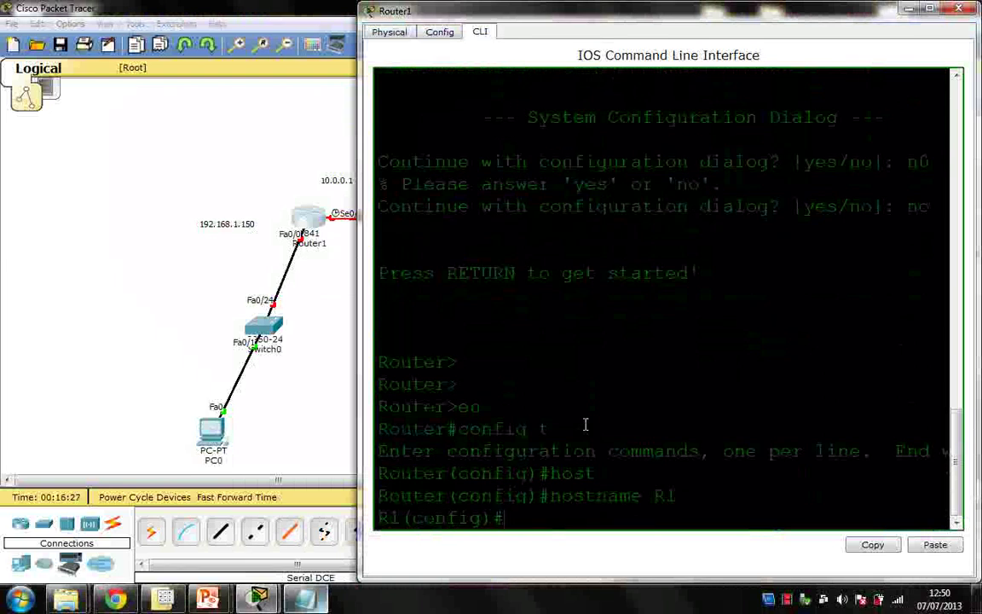
Enter interface configuration mode for R1's fastEthernet 0/0.
type("inter")
key("Tab")
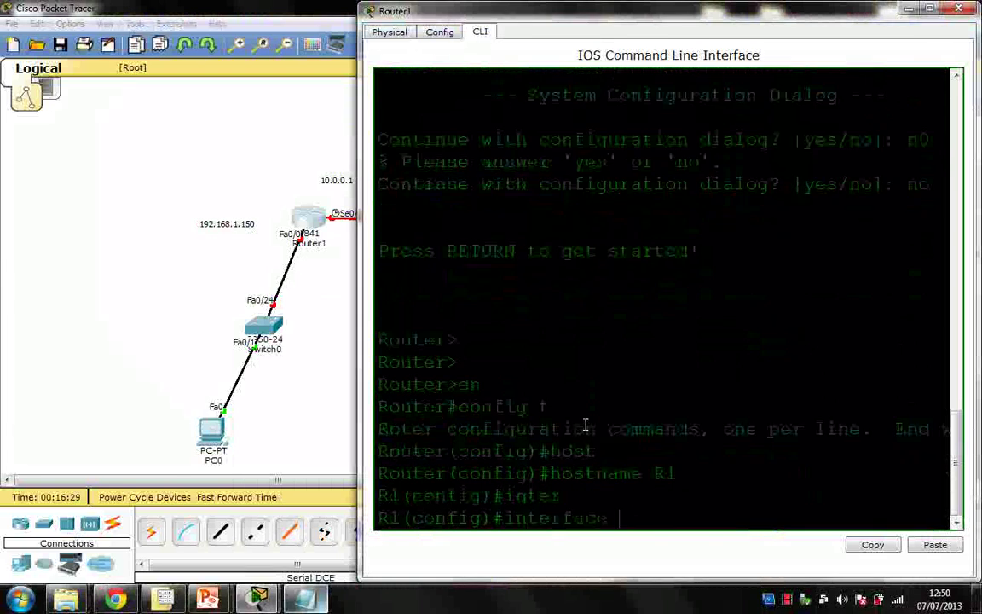
type("fa")
key("Tab")
type("0/0")
key("Return")
Assign IP address 192.168.1.150 with mask 255.255.255.0 to R1's fastEthernet 0/0, widening the router window to show the full command.
type("ip")
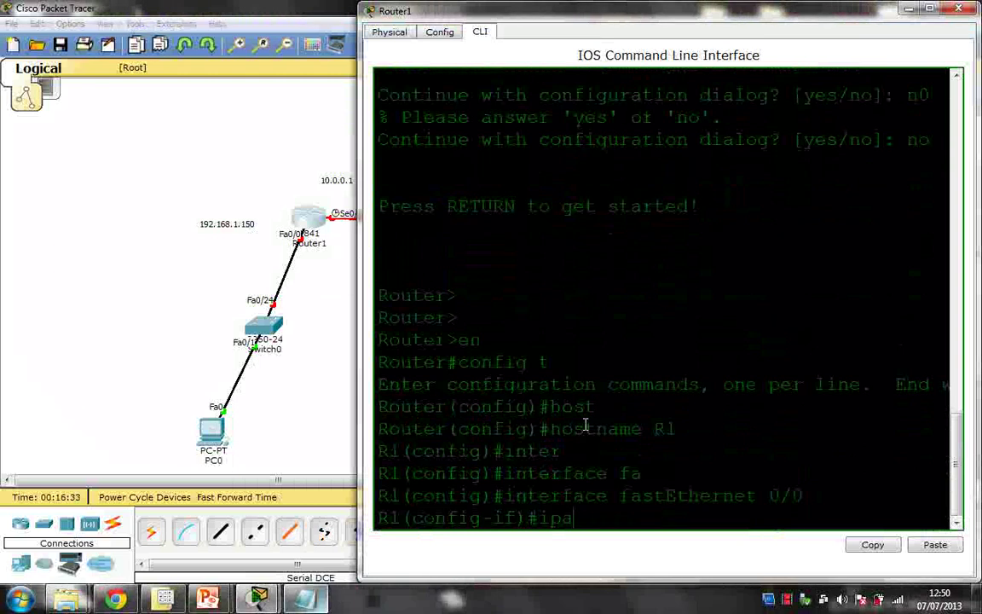
type(" add")
key("Tab")
type("19")
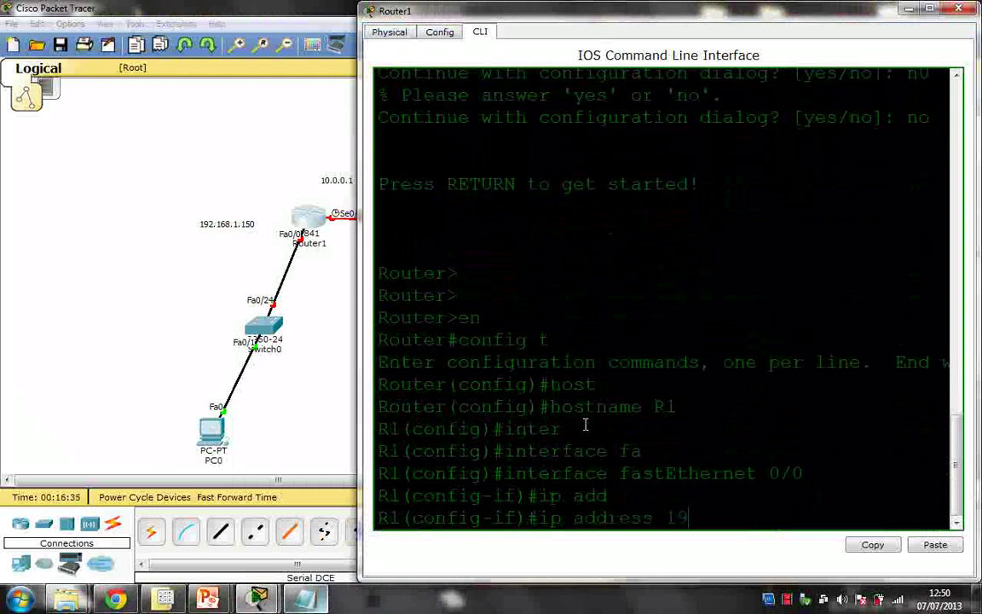
type("2.168.1.1")
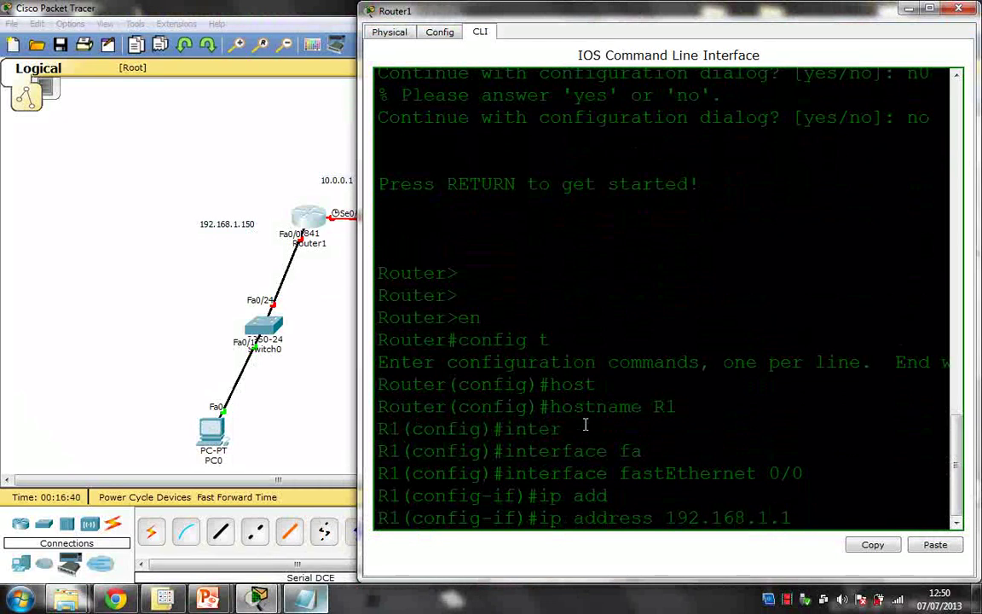
type("50 255")
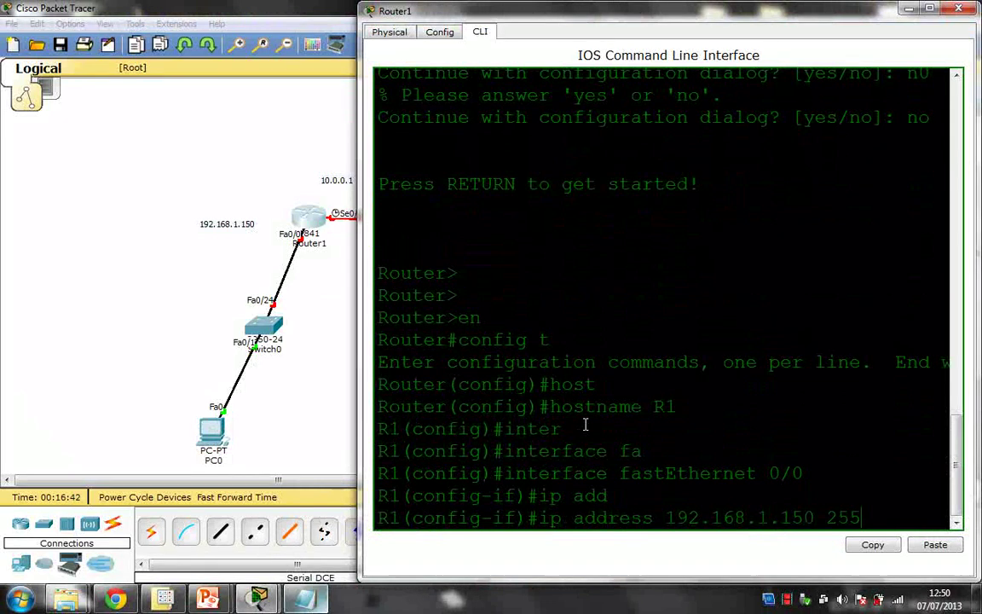
type(".255.255.25")
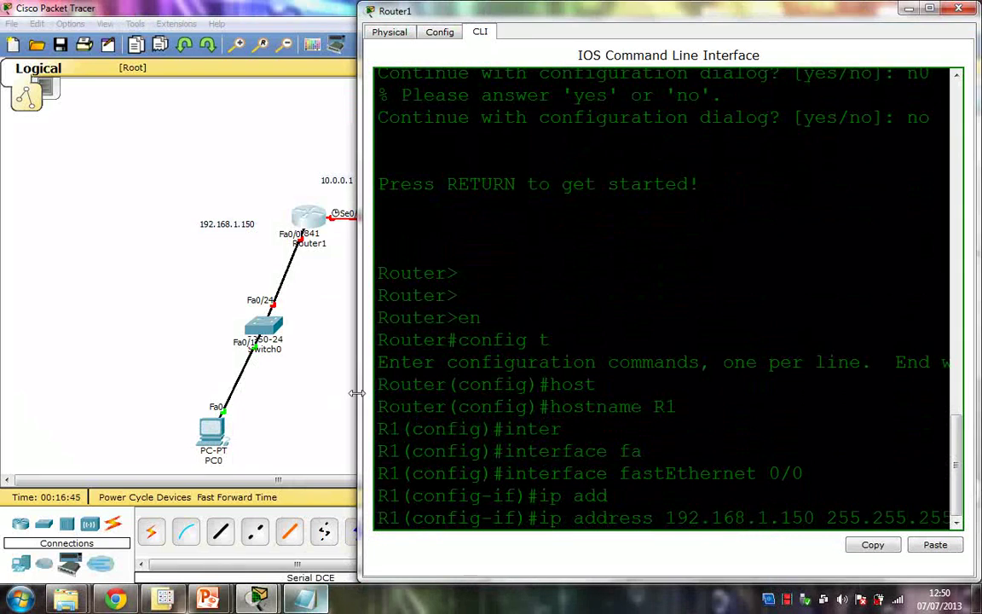
left_click_drag(319, 393, 236, 393)
type(".0")
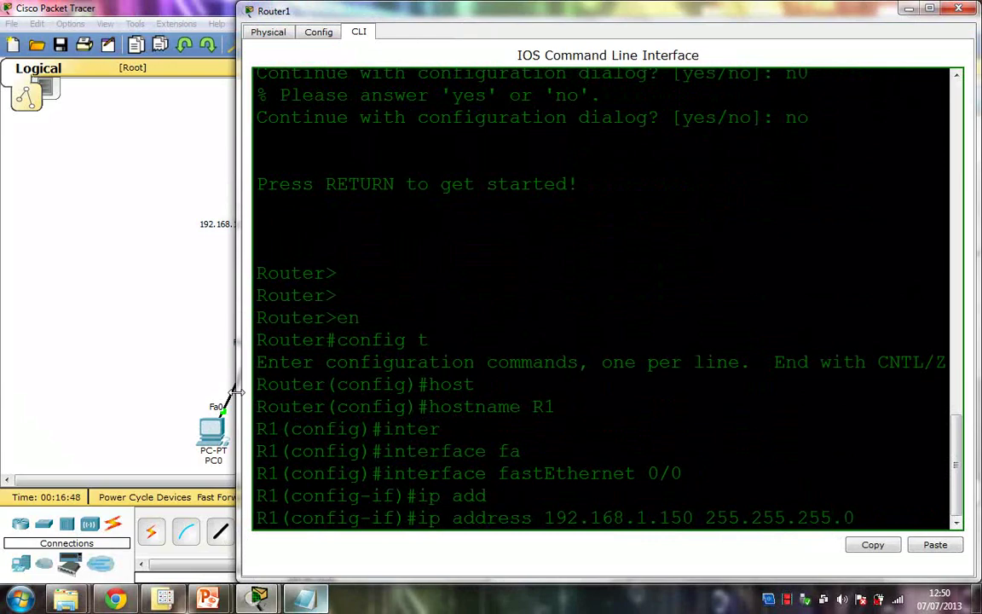
key("Return")
Enable R1's fastEthernet 0/0 interface with the no shut command.
type("no ")
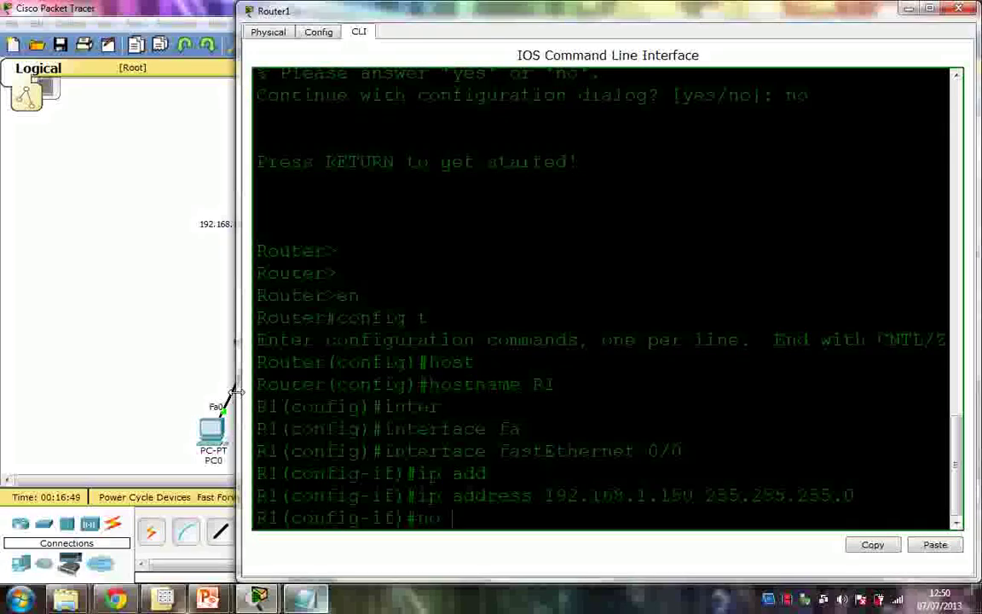
type("shut")
key("Return")
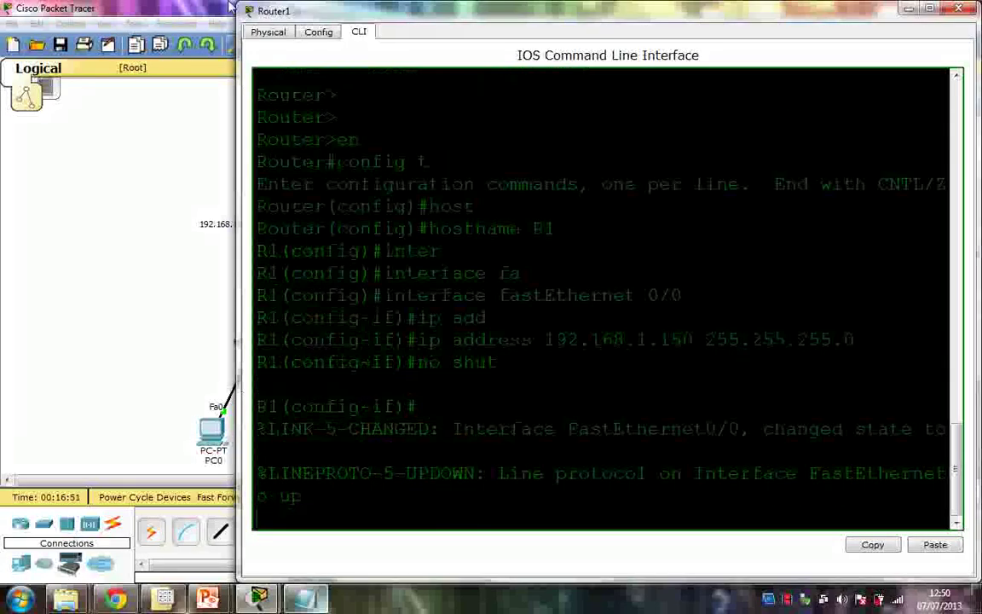
Maximize Router1's window to fill the screen and bring up a fresh interface configuration prompt.
double_click(292, 14)
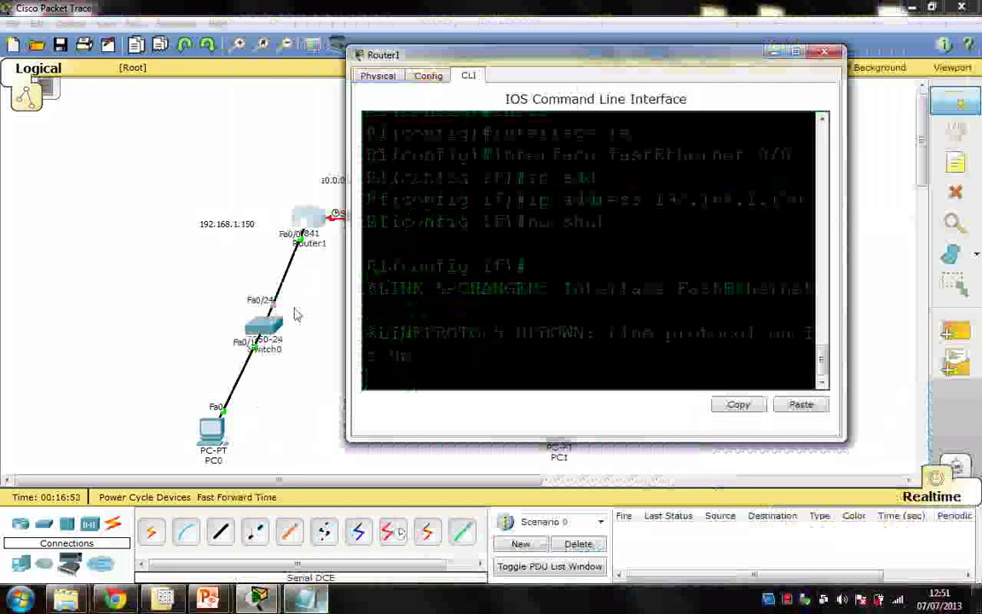
left_click_drag(499, 61, 595, 7)
key("Return")
key("Return")
key("Return")
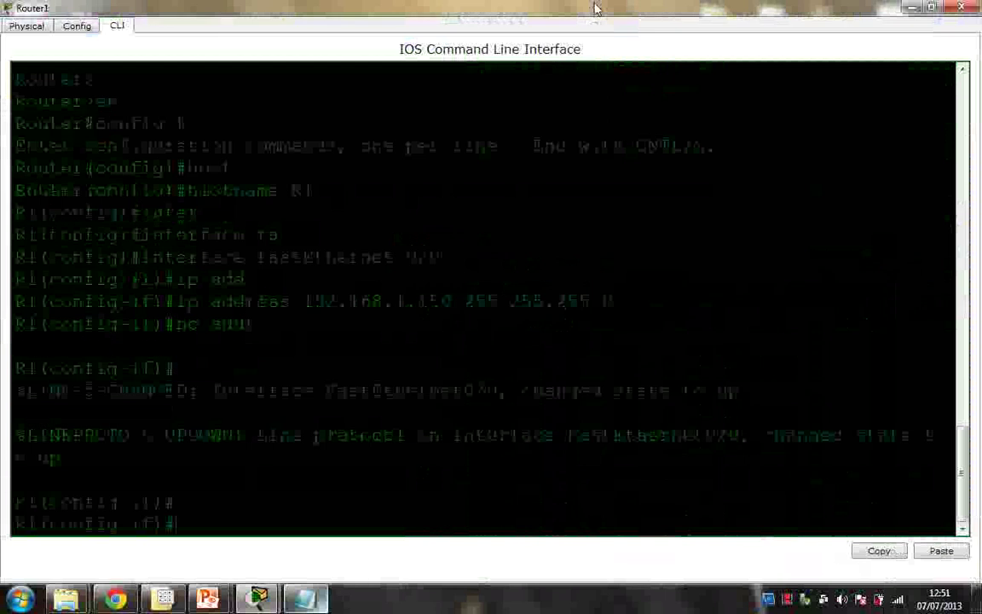
Exit fastEthernet 0/0 configuration and enter interface configuration mode for R1's serial 0/0/0.
type("ex")
key("Return")
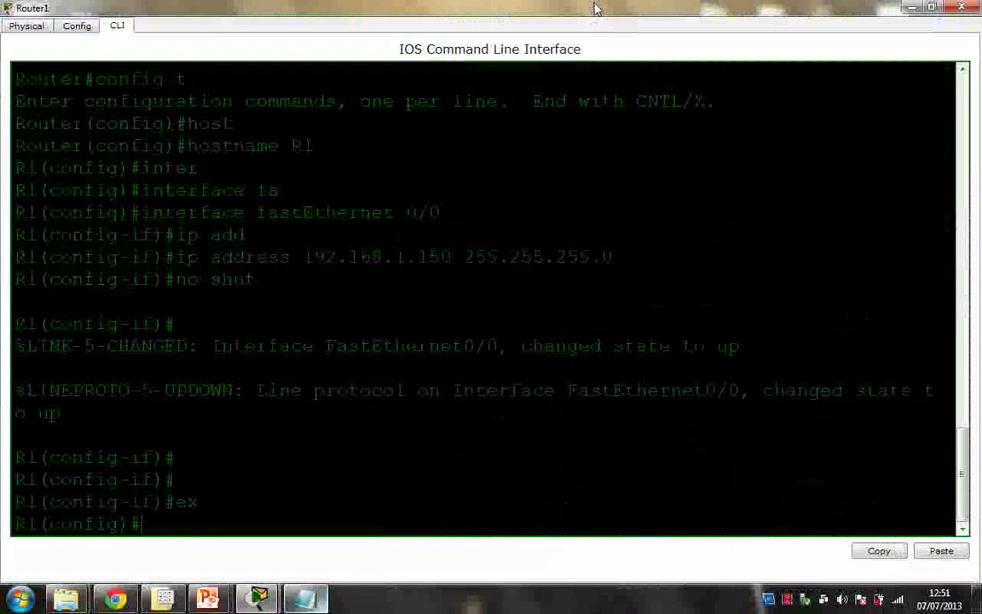
type("inter se 0/0/0")
key("Return")
Assign IP address 10.0.0.1 with mask 255.0.0.0 to R1's serial 0/0/0 interface.
type("ip add")
key("Tab")
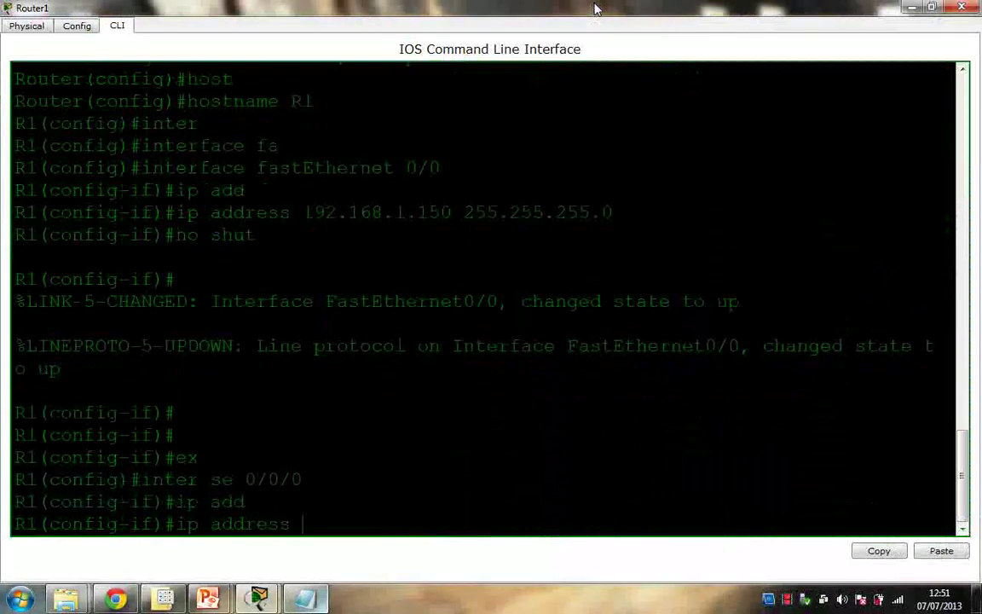
type("10.0.0.1 255")
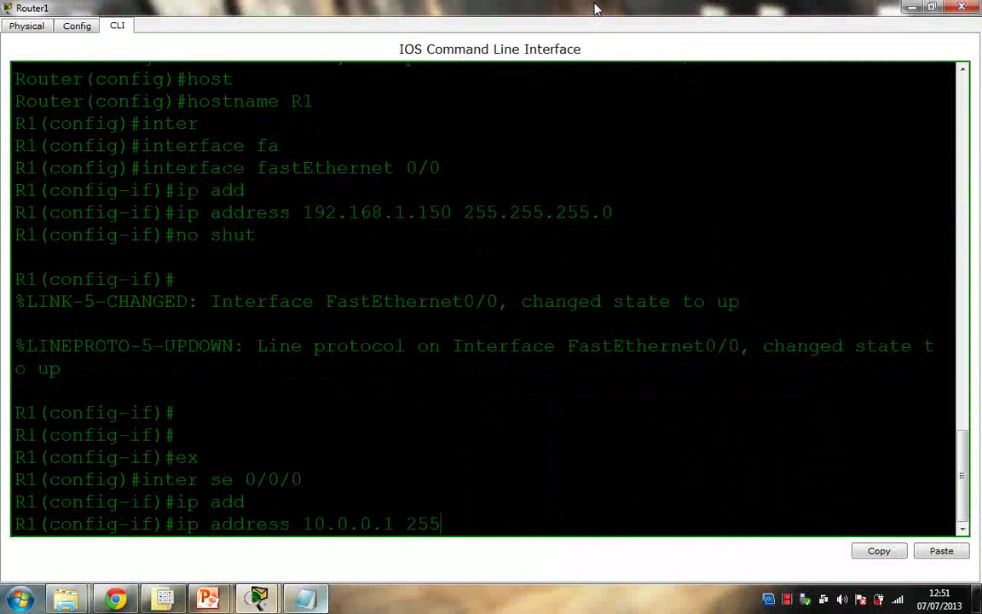
type(".255.255")
key("BackSpace")
key("BackSpace")
key("BackSpace")
key("BackSpace")
key("BackSpace")
key("BackSpace")
key("BackSpace")
type("0.0")
type(".0.0.0")
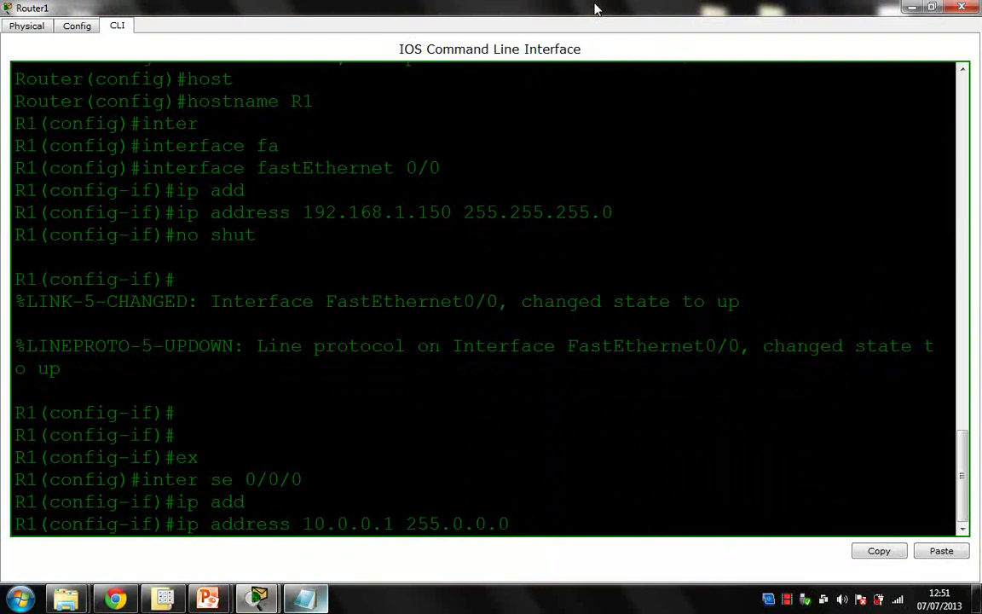
key("Return")
Set the bandwidth of R1's serial 0/0/0 interface to 64 and its clock rate to 64000.
type("ban")
key("Tab")
type("64")
key("Return")
type("config-if)#c")
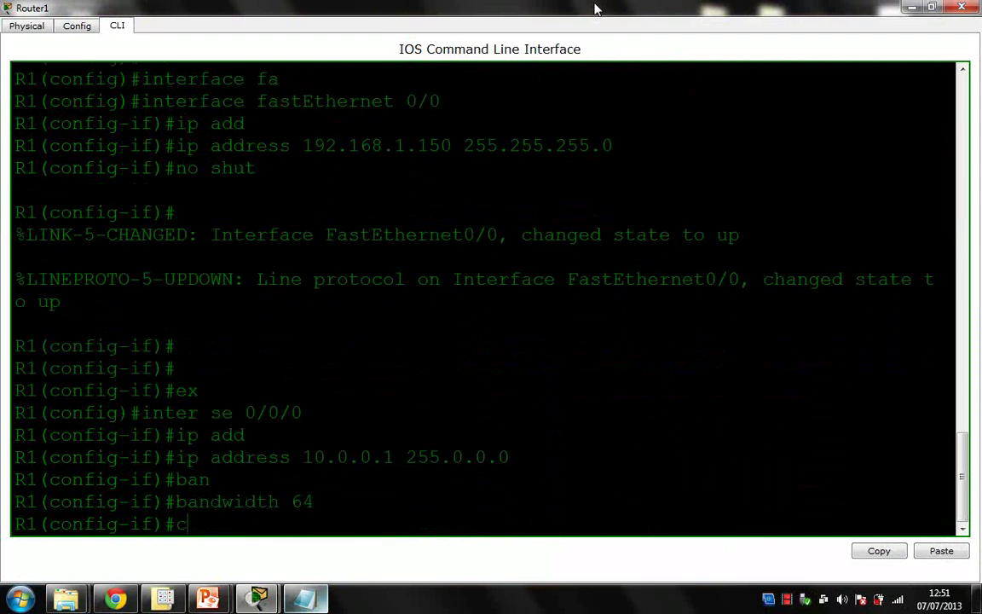
type("lo ra")
key("Tab")
type("64000")
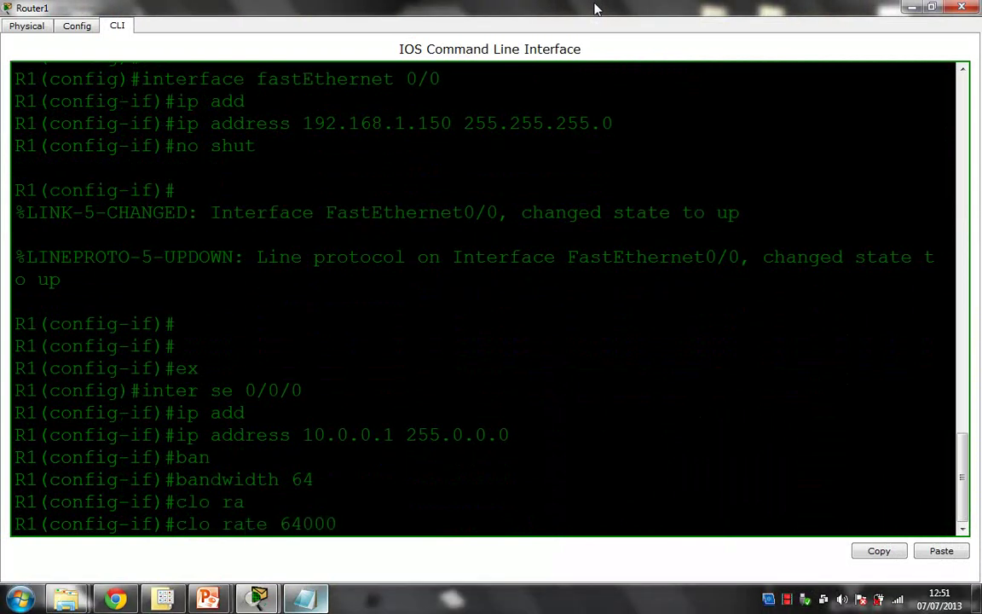
key("Return")
Enable R1's serial 0/0/0 interface with no shut and shrink Router1's window below the two routers.
type("no shut")
key("Return")
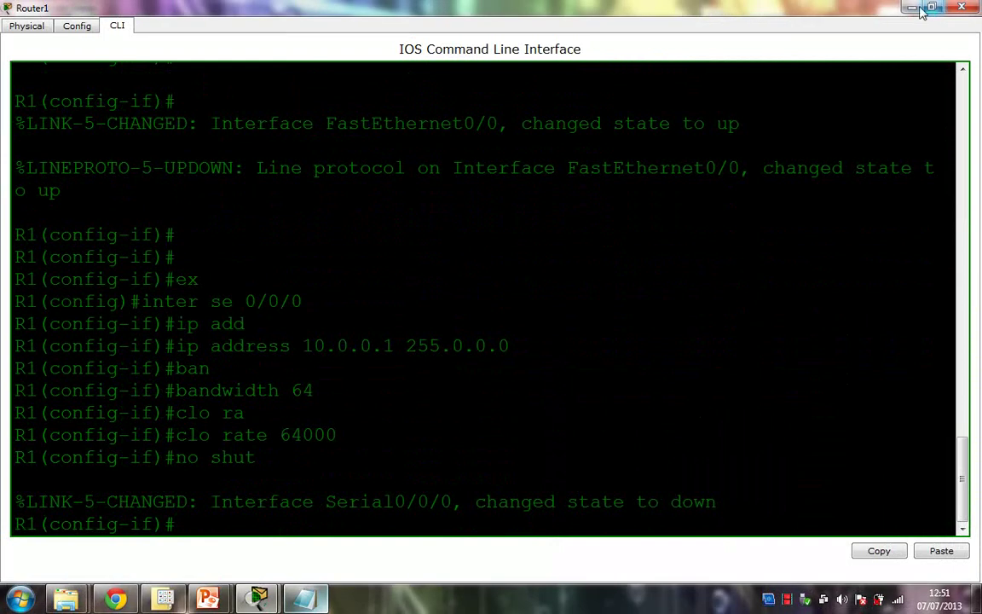
left_click_drag(814, 9, 518, 262)
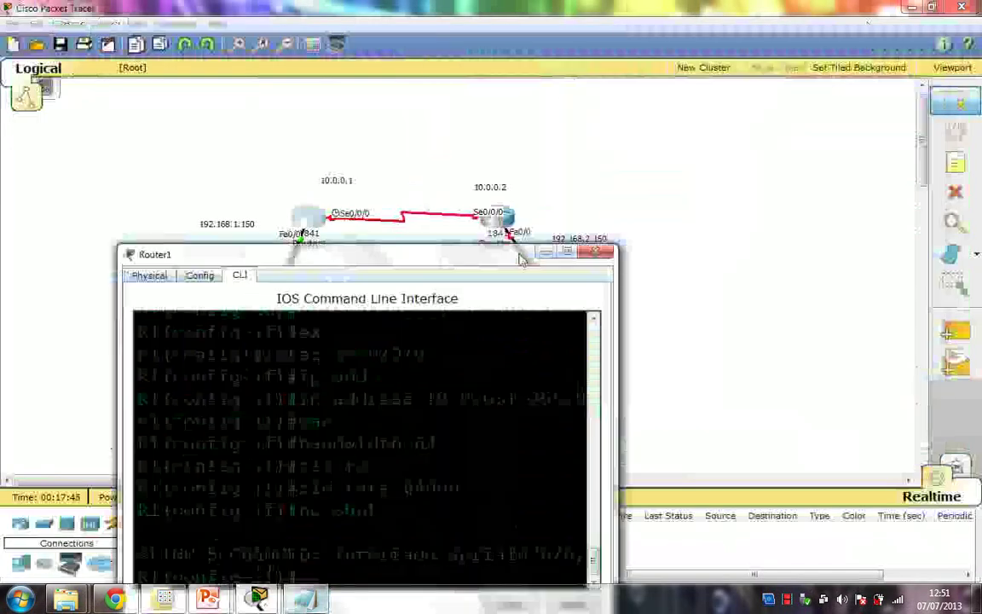
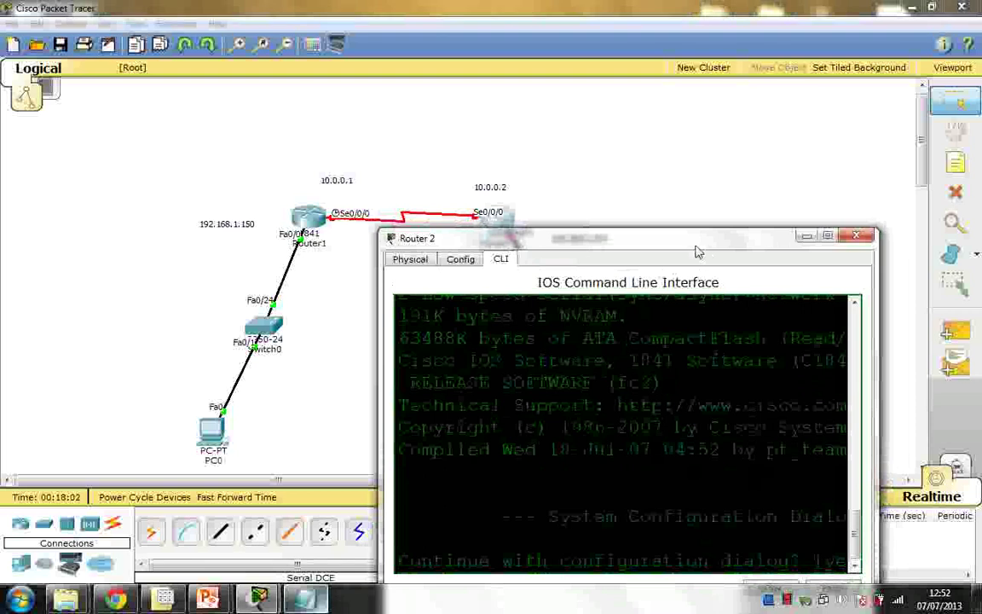
Maximize Router 2's command line window and answer no to its initial configuration dialog.
left_click_drag(698, 252, 869, 7)
double_click(868, 6)
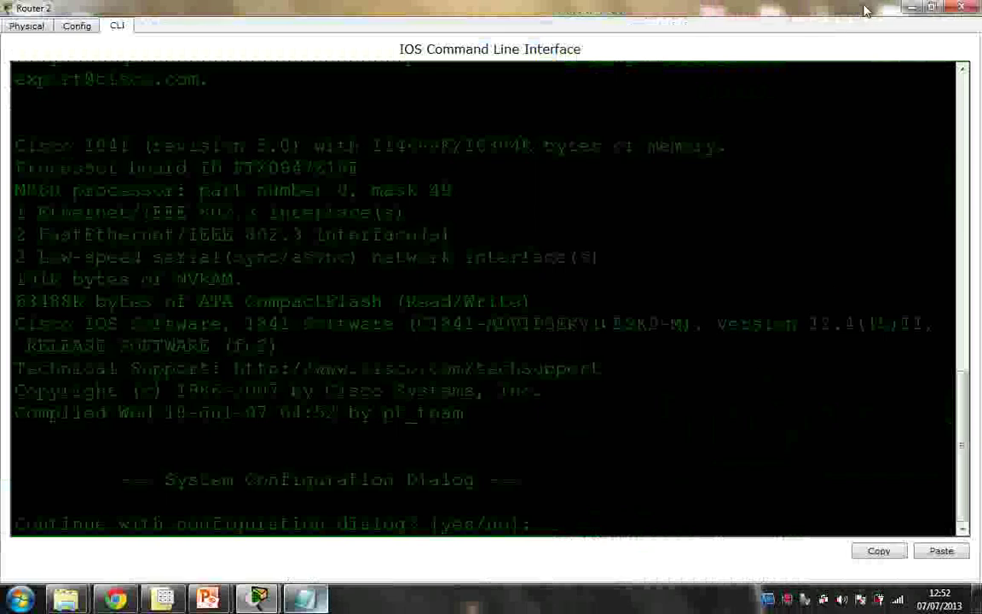
type("o")
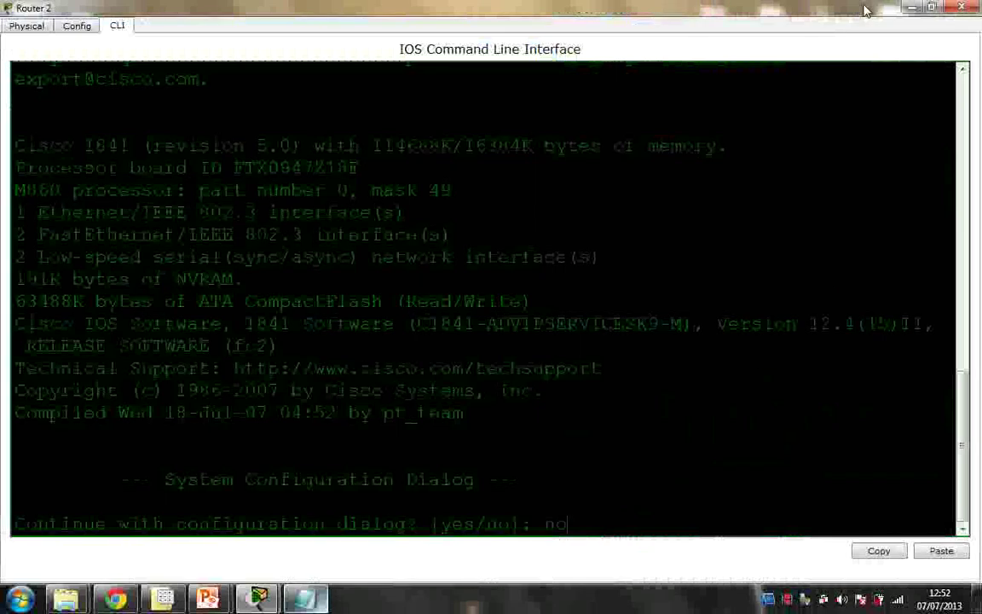
key("Return")
key("Return")
key("Return")
Enter privileged mode on Router 2 with en and global configuration mode with config t.
type("config t")
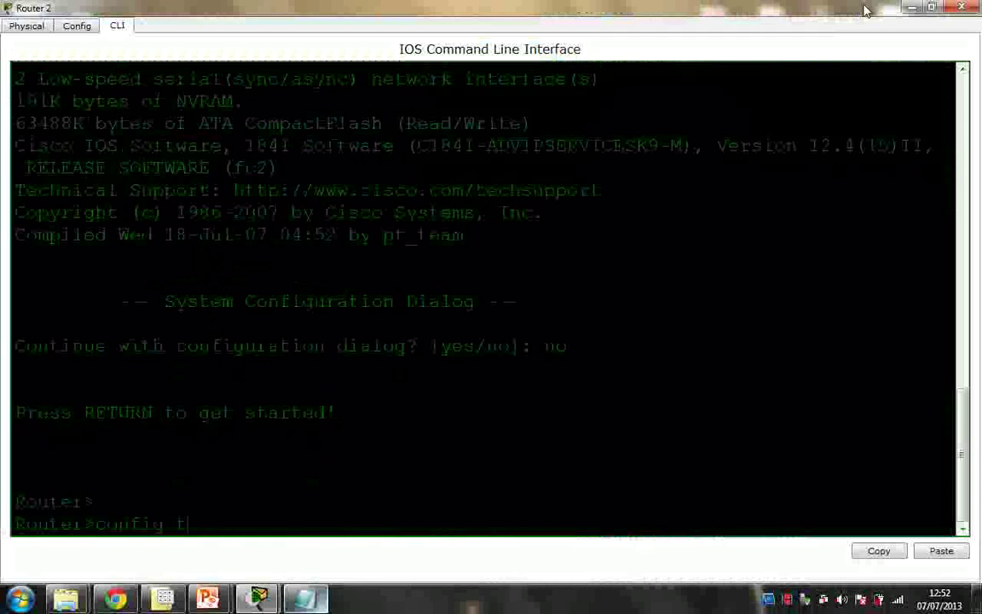
key("Return")
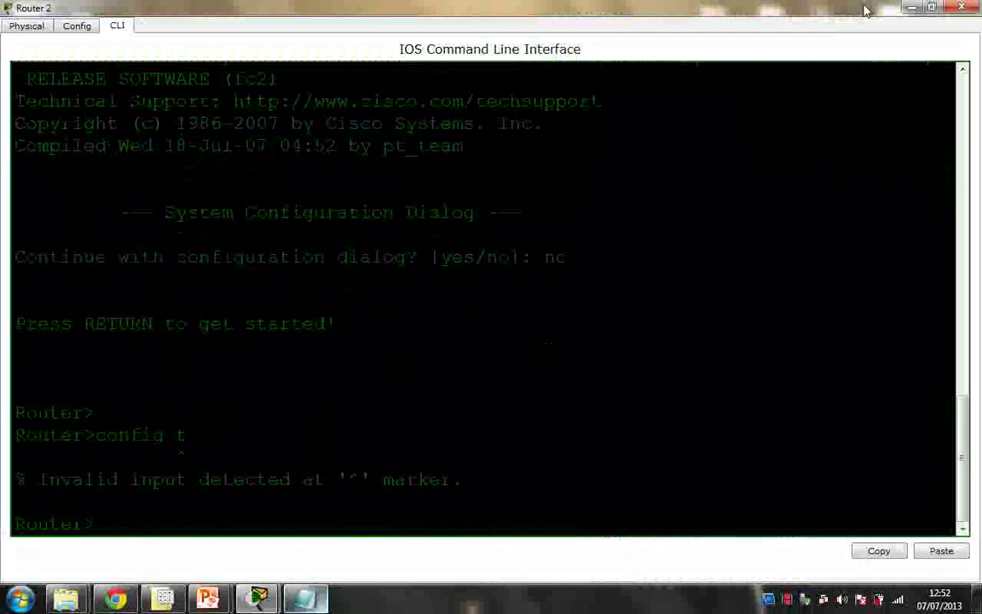
type("en")
key("Return")
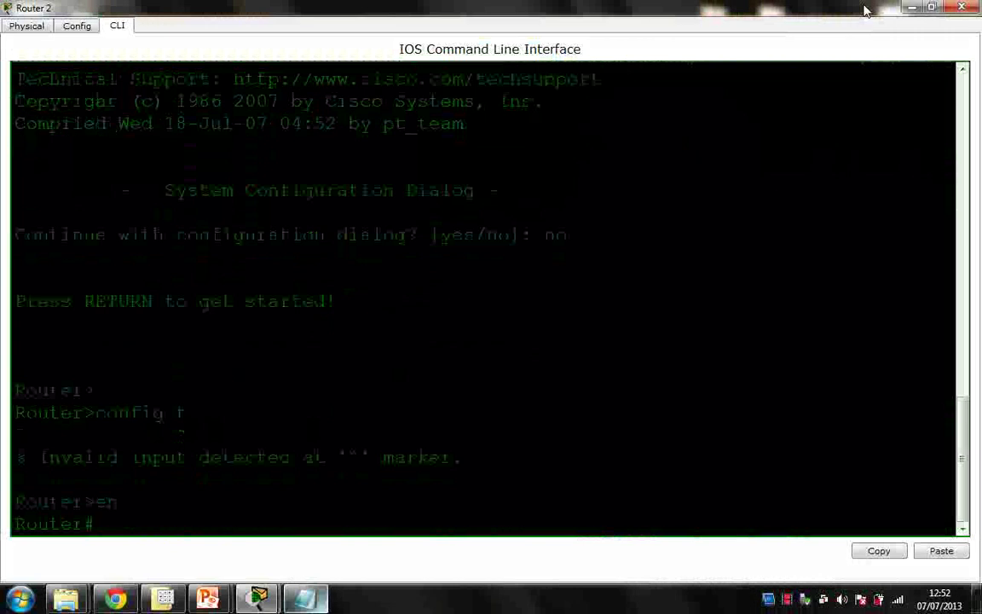
type("config t")
key("Return")
Set Router 2's hostname to R2.
type("inter")
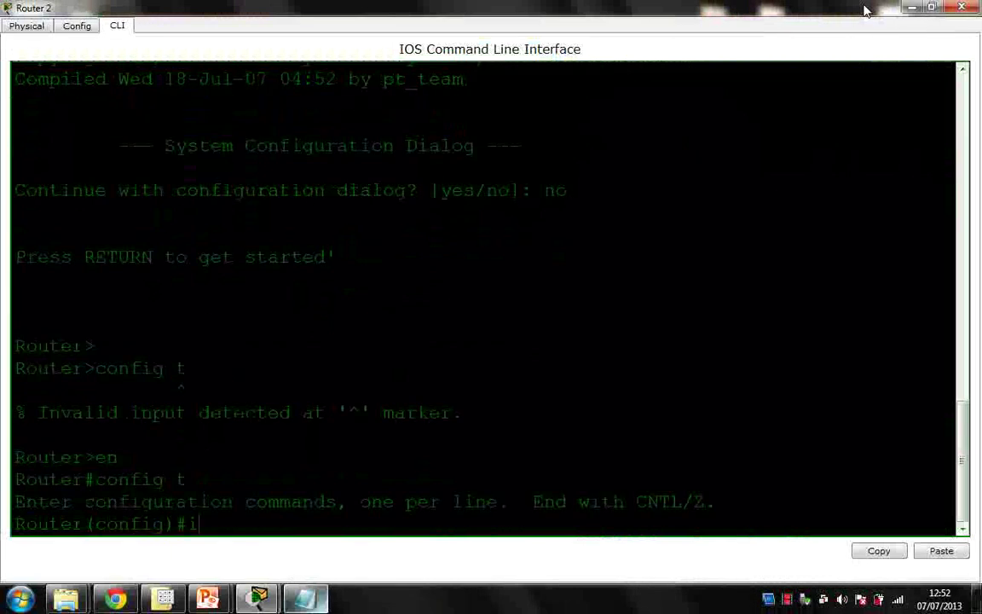
key("BackSpace")
key("BackSpace")
key("BackSpace")
key("BackSpace")
key("BackSpace")
type("g)#hos")
key("Tab")
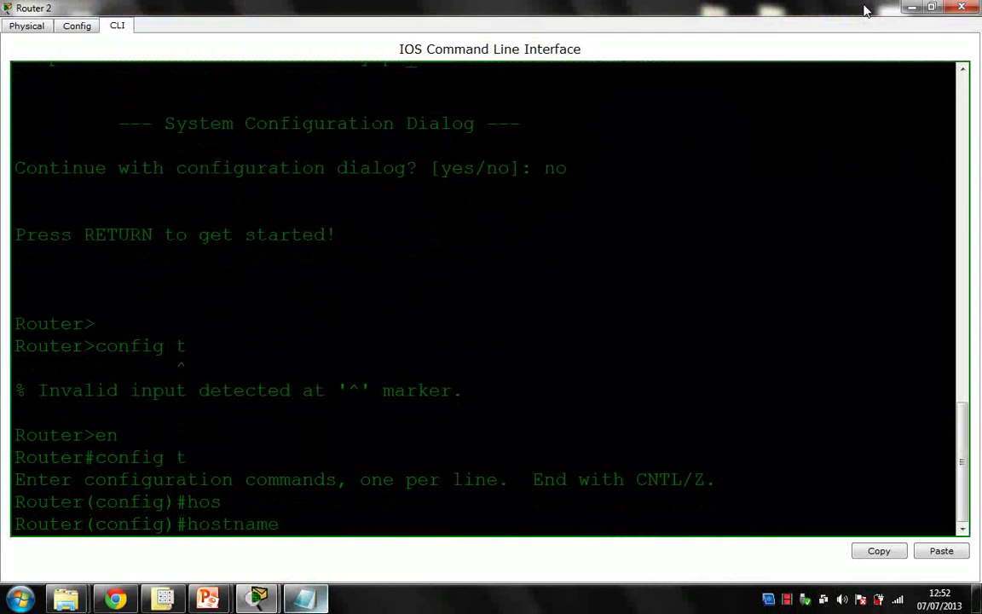
type("R2")
key("Return")
Assign IP address 10.0.0.2 with mask 255.0.0.0 to R2's serial 0/0/0 interface.
type("inter")
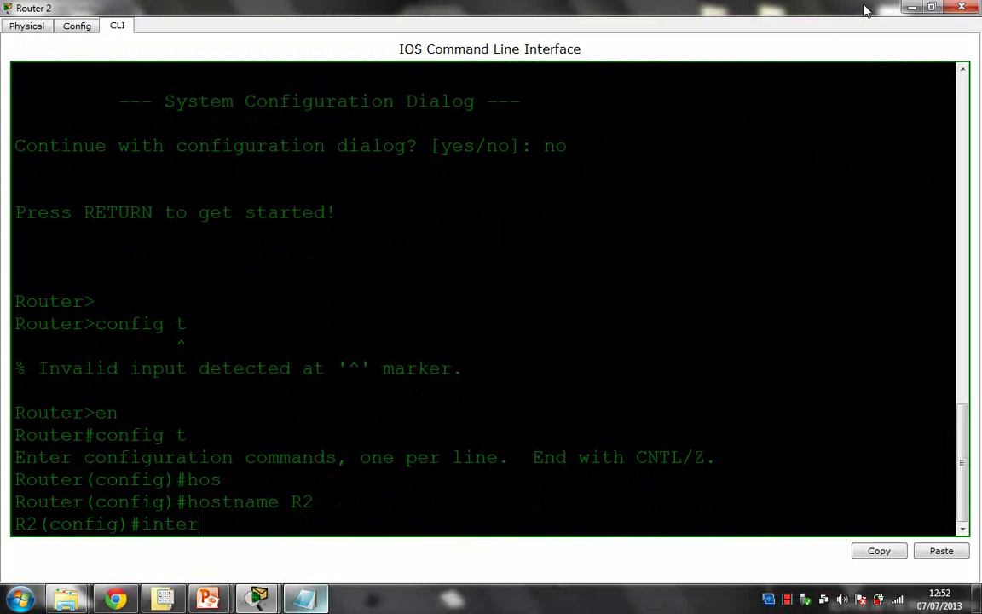
key("Tab")
type("se")
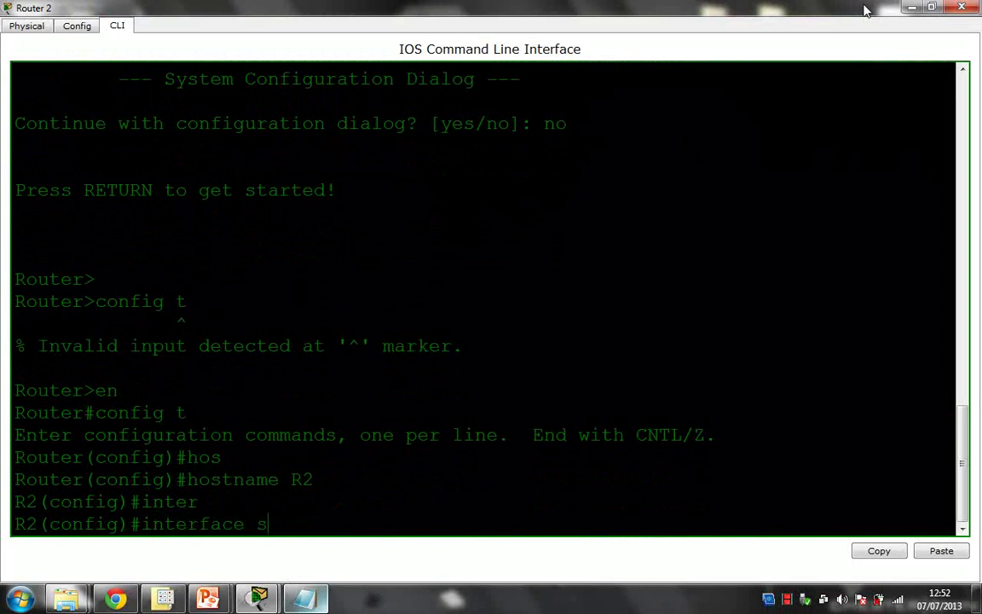
key("Tab")
type("0/0/0")
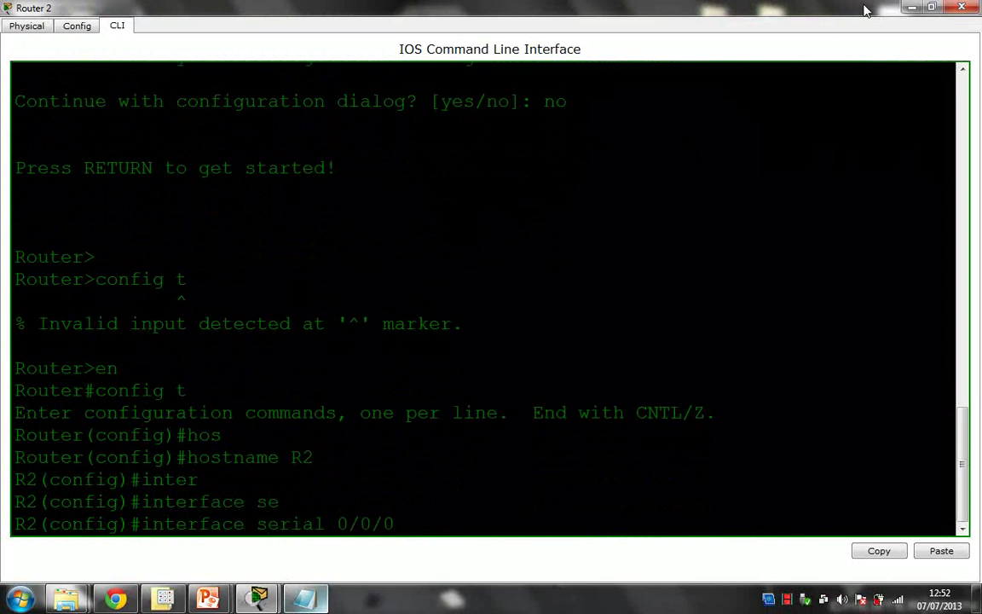
key("Return")
type("ip add")
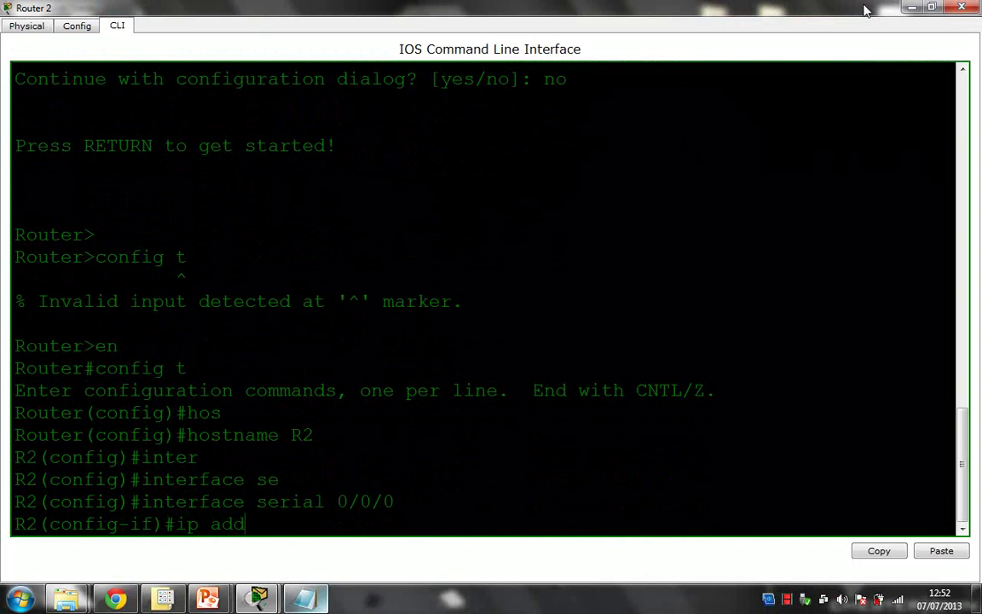
key("Tab")
type("10.0.")
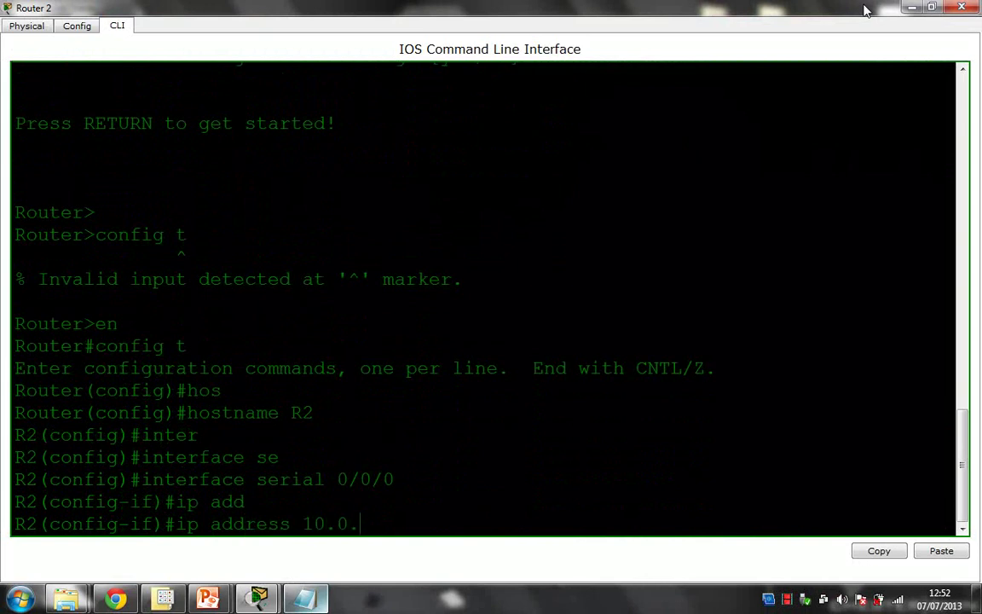
type("0.2 2")
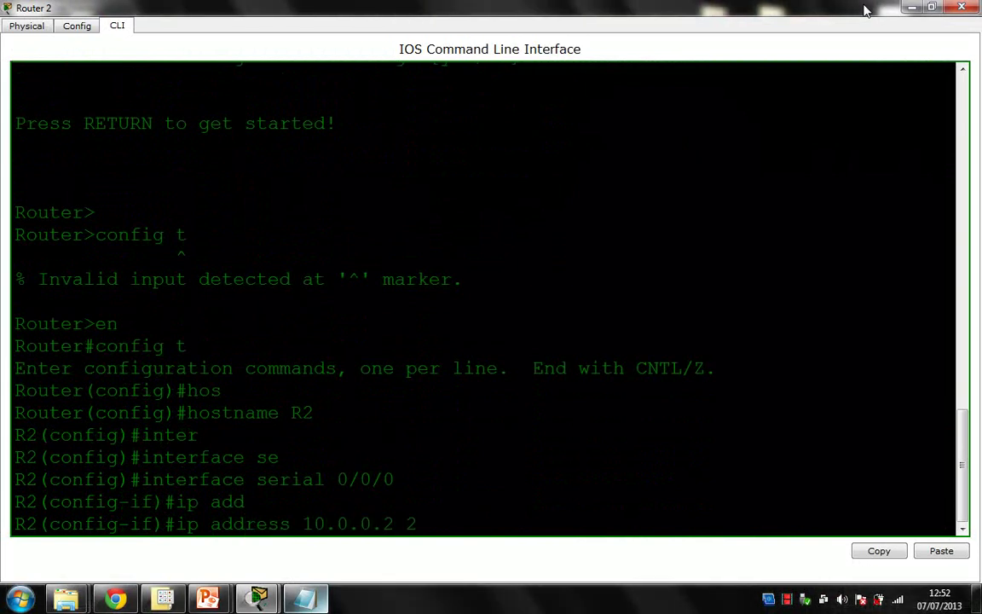
type("55.0.0.0")
key("Return")
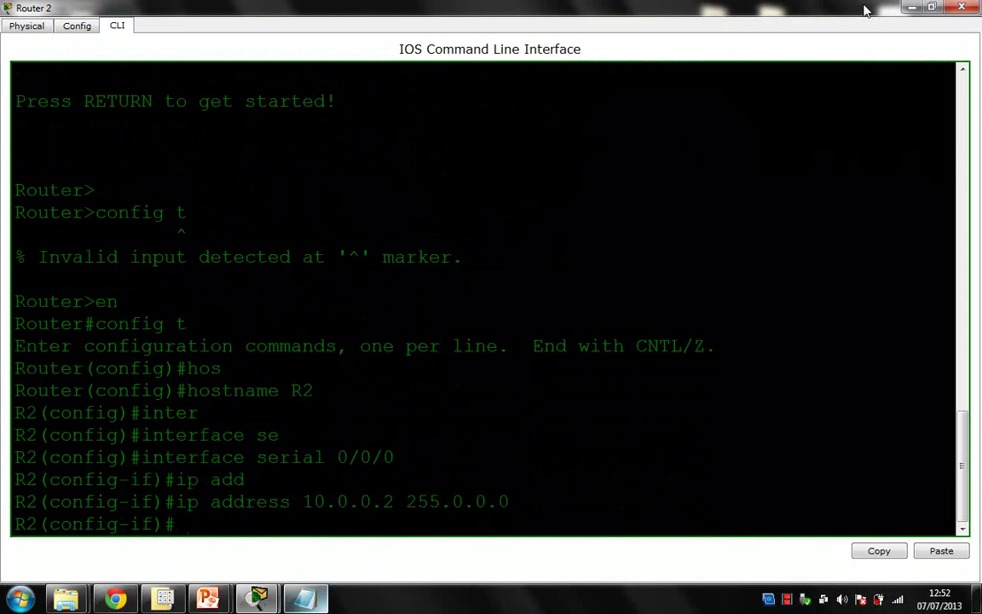
Enable R2's serial 0/0/0 interface with no shut and check the serial link between the routers in the topology.
type("no shut")
key("Return")
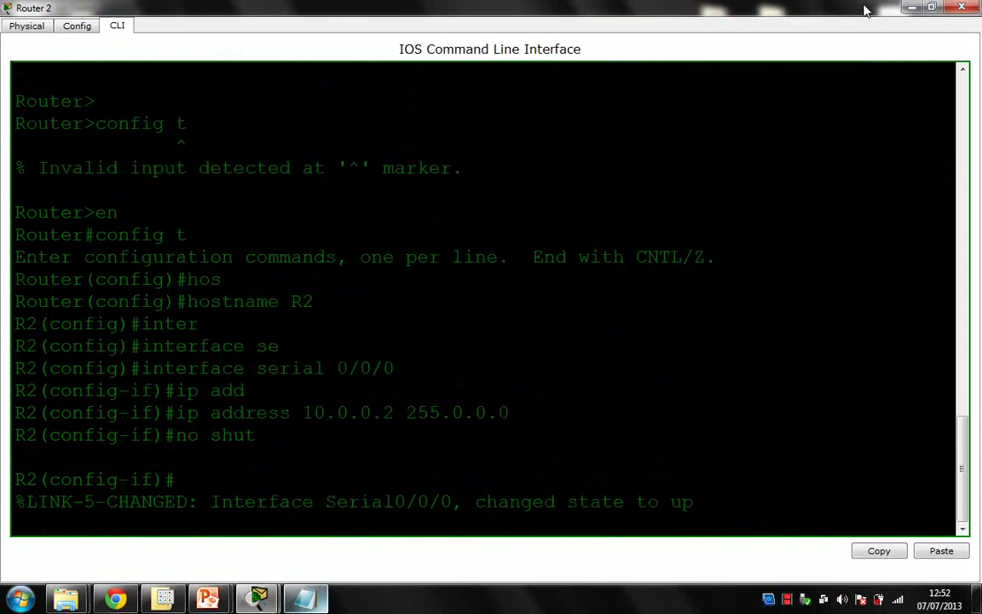
key("Return")
key("Return")
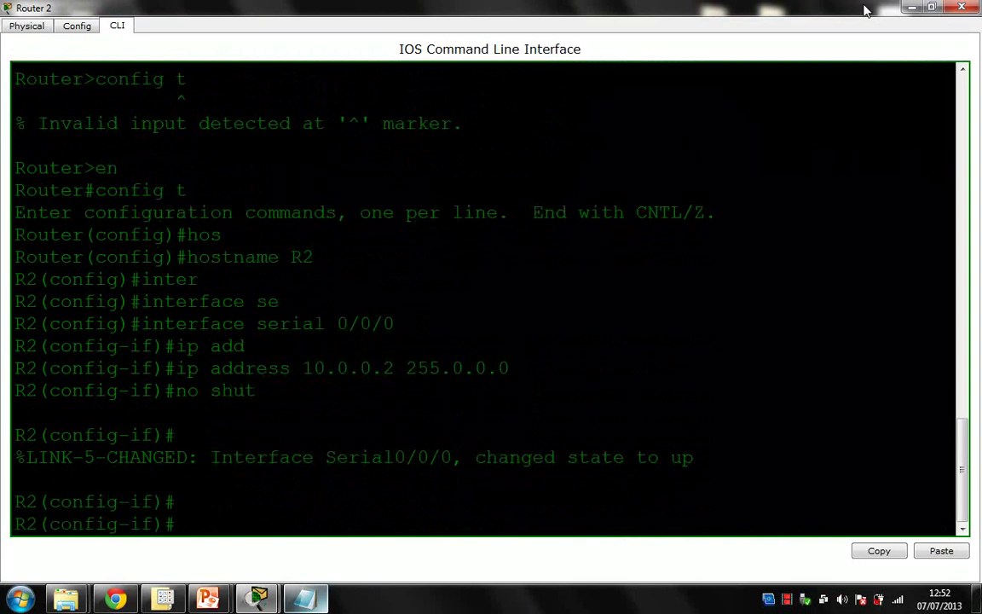
double_click(678, 7)
left_click_drag(683, 204, 322, 232)
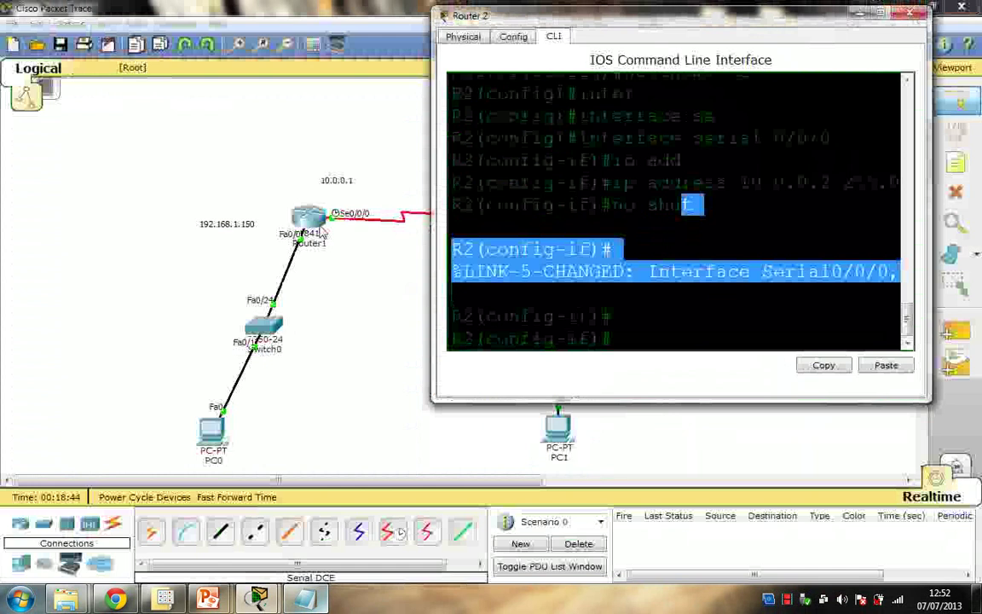
double_click(597, 15)
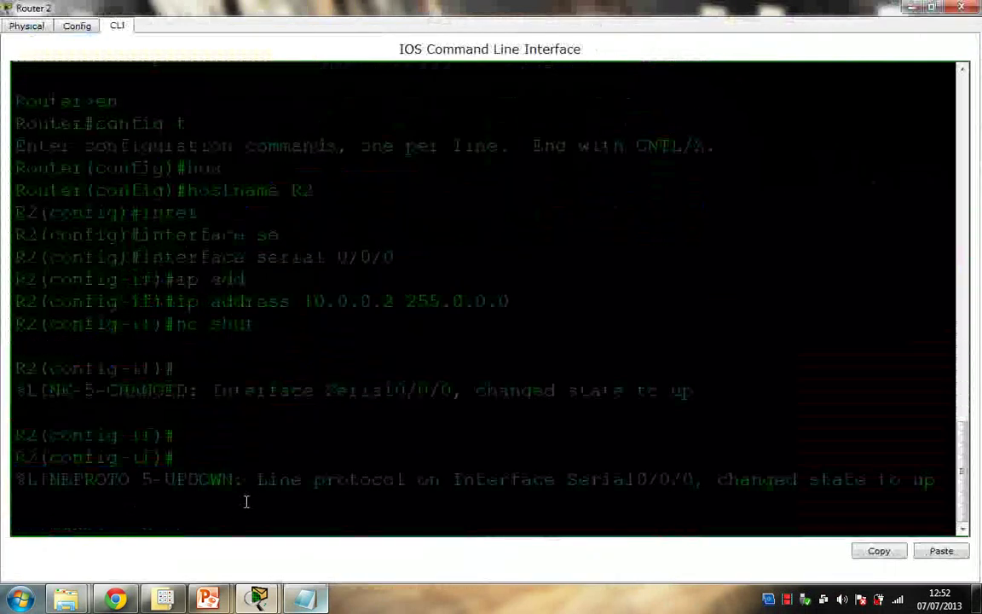
Exit R2's serial interface configuration with ex and enter interface fa 0/0.
key("Return")
key("Return")
key("Return")
type("ex")
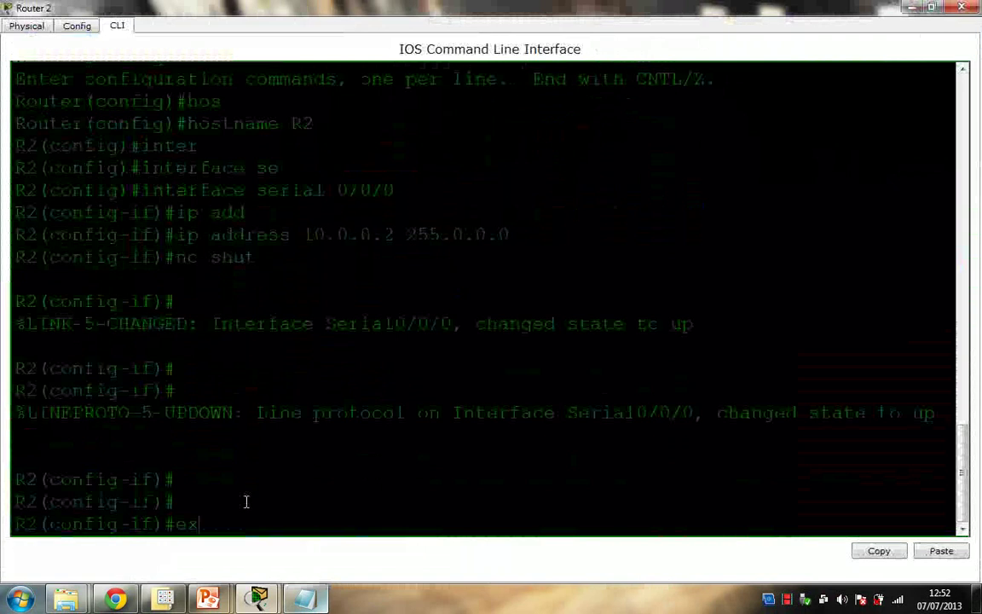
key("Return")
type("int")
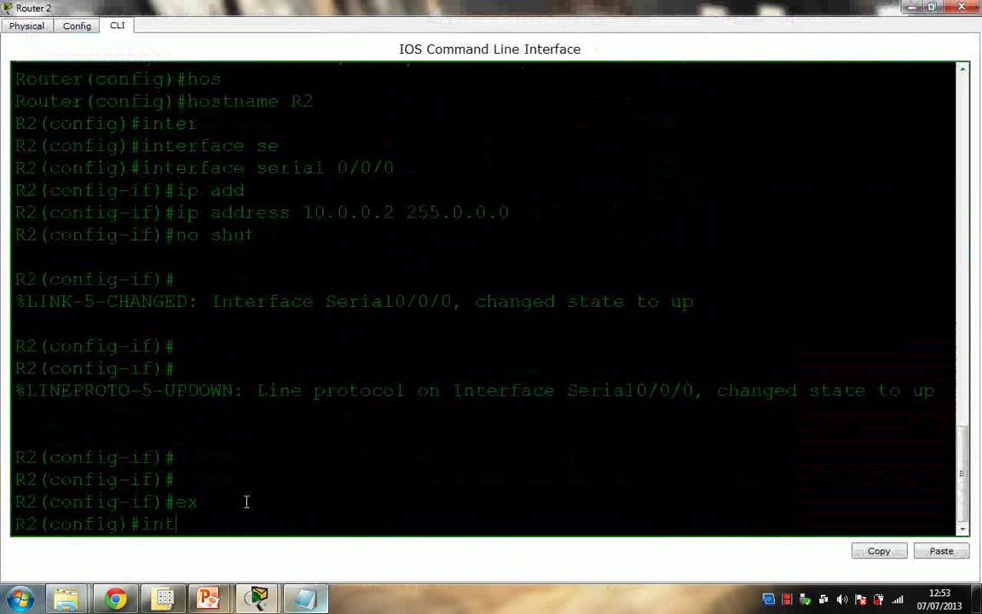
type("er")
key("Tab")
type("f")
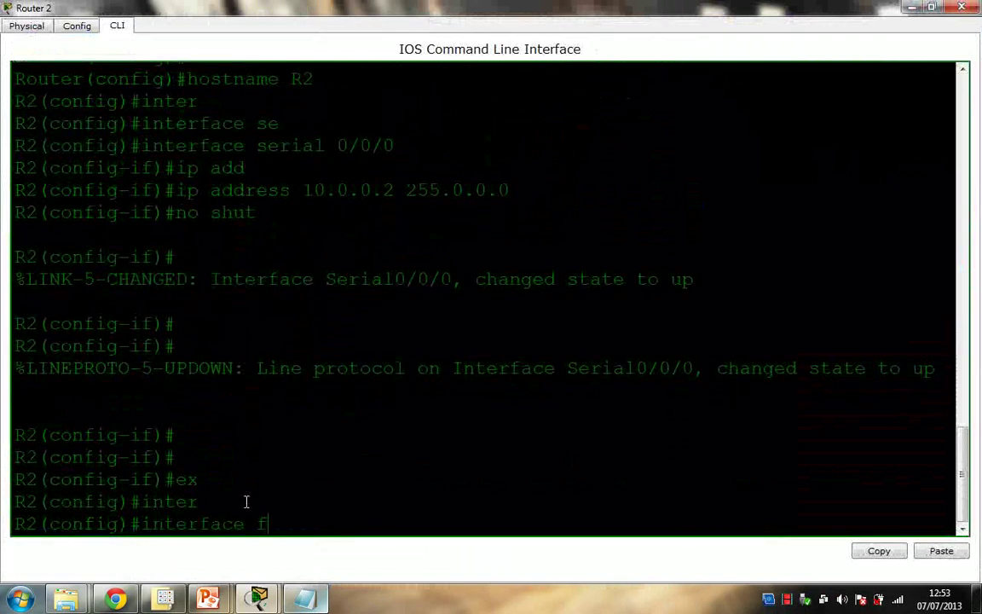
type("a 0/0")
key("Return")
Assign IP address 192.168.2.150 with mask 255.255.255.0 to R2's fa 0/0 interface.
type("ip")
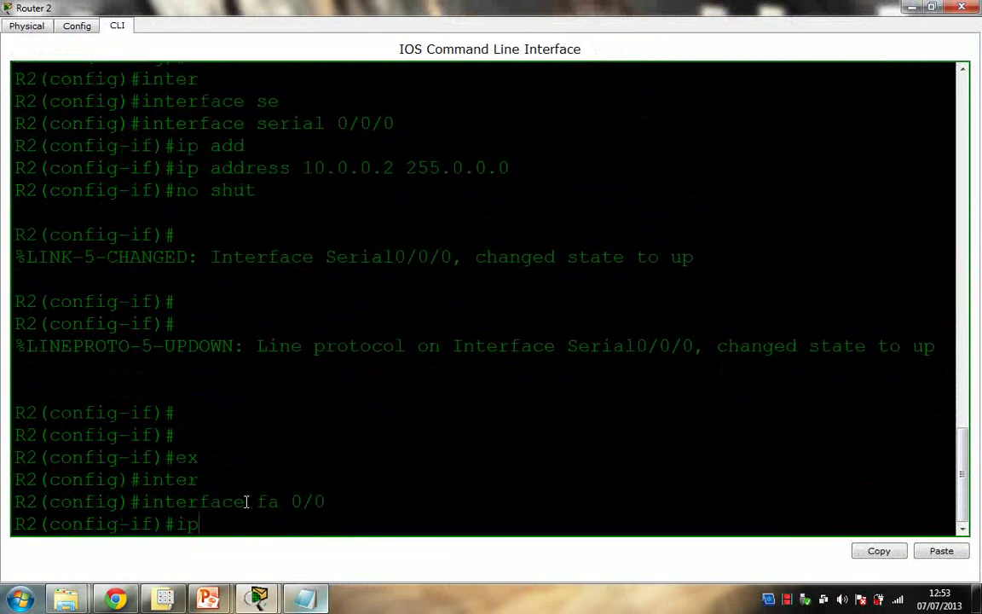
type(" add")
key("Tab")
type("19")
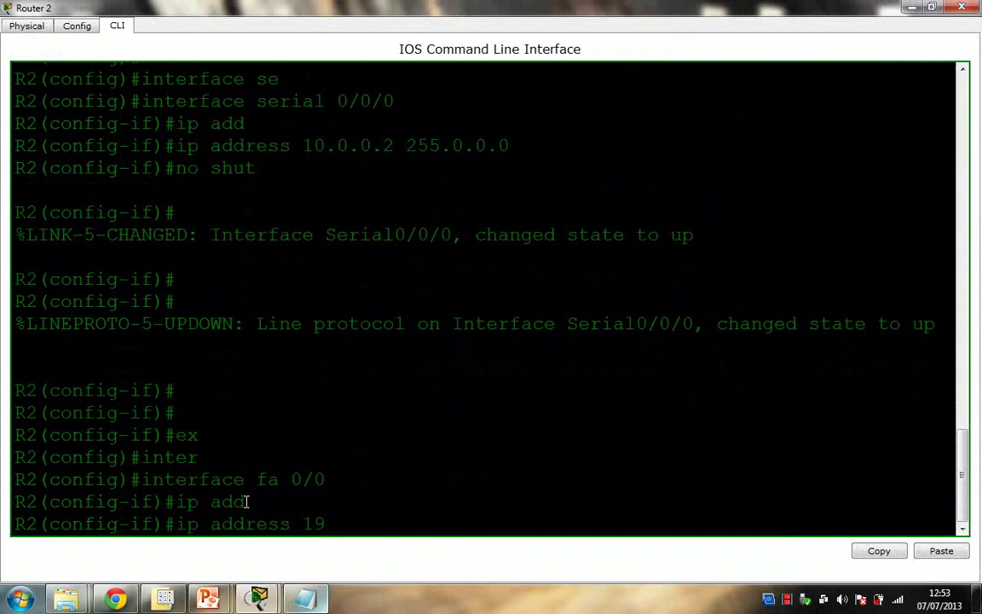
type("2.168.")
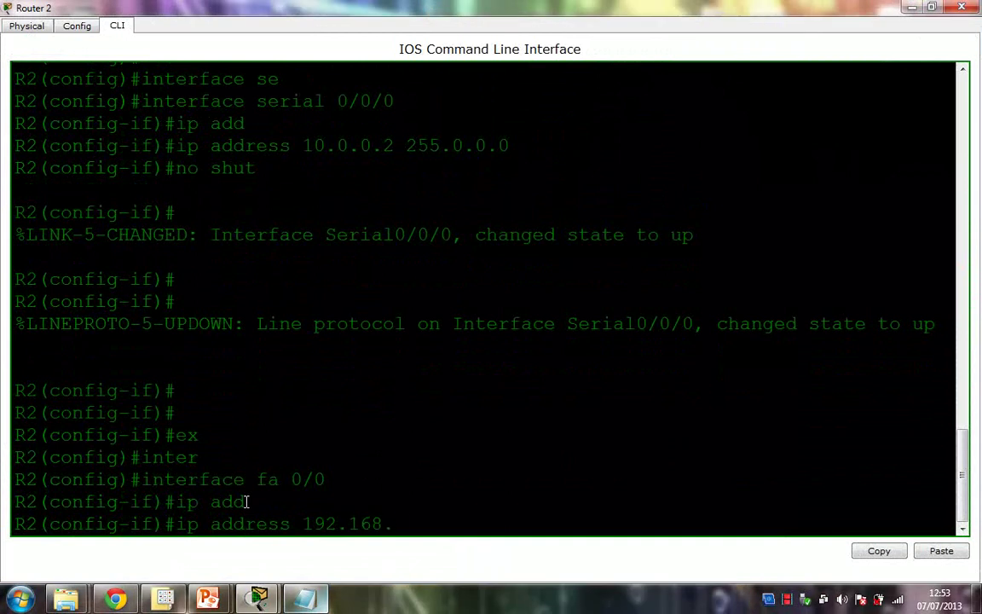
type("2.1")
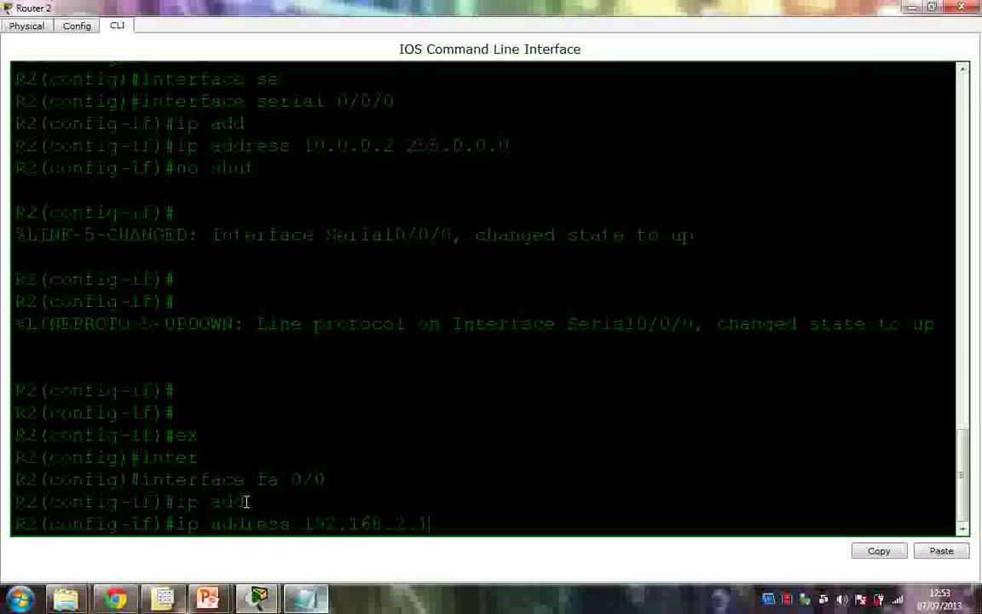
type("50 255.255.255")
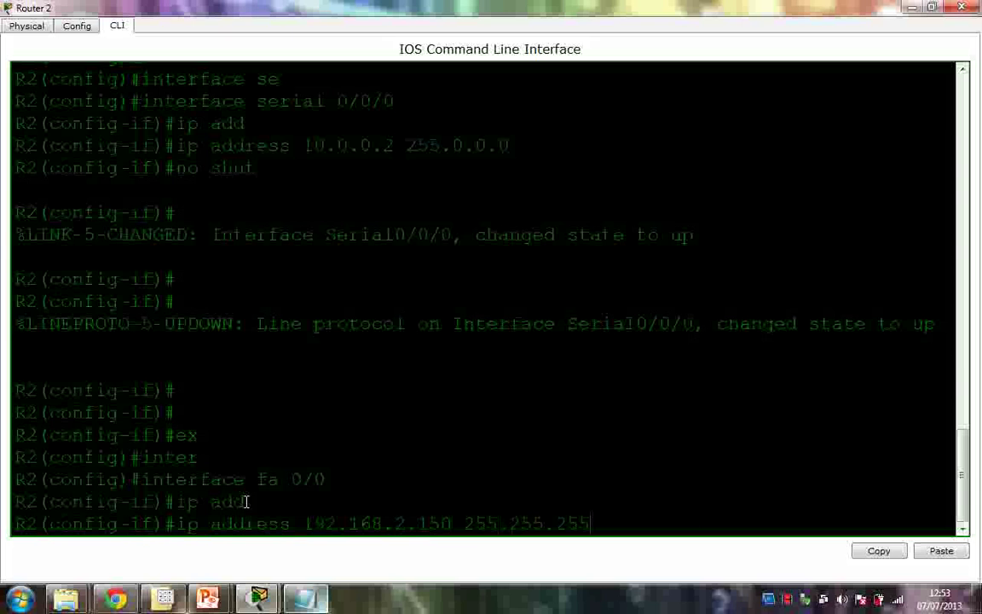
type(".0")
key("Return")
Enable R2's fa 0/0 interface with no shut, exit to global configuration mode and close Router 2's window.
type("no shut")
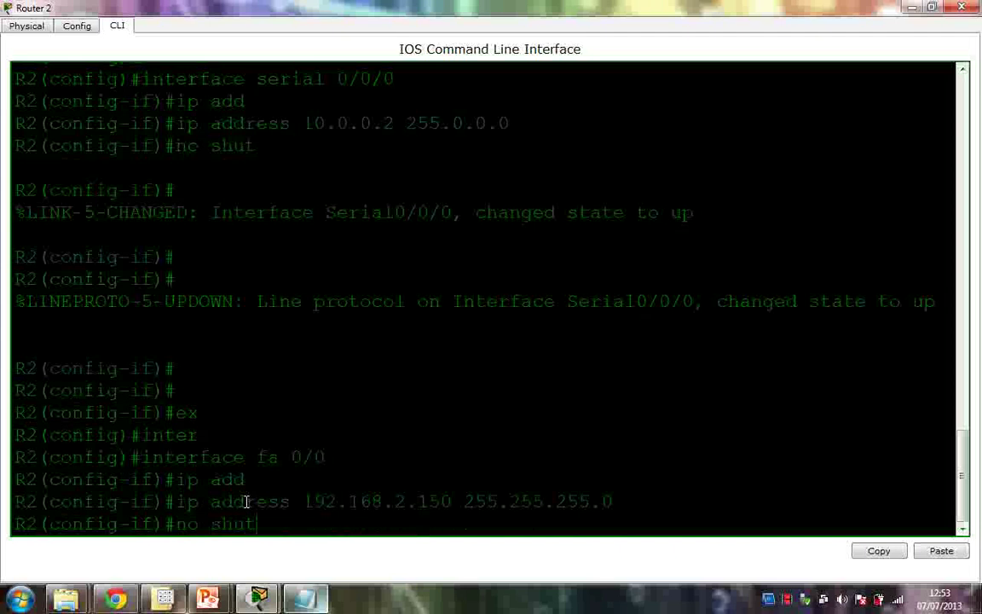
key("Return")
type("ex")
key("Return")
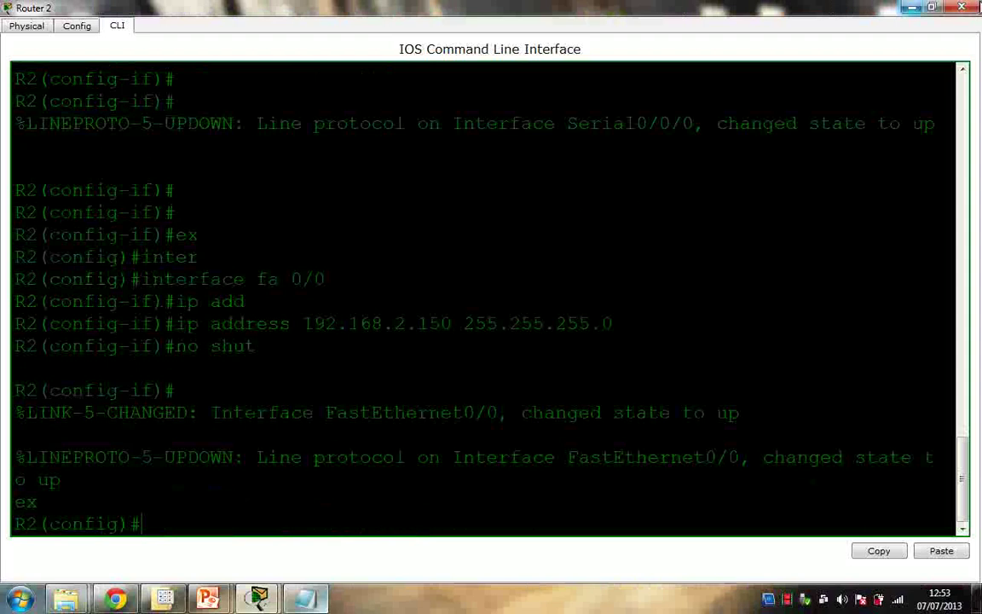
left_click(962, 7)
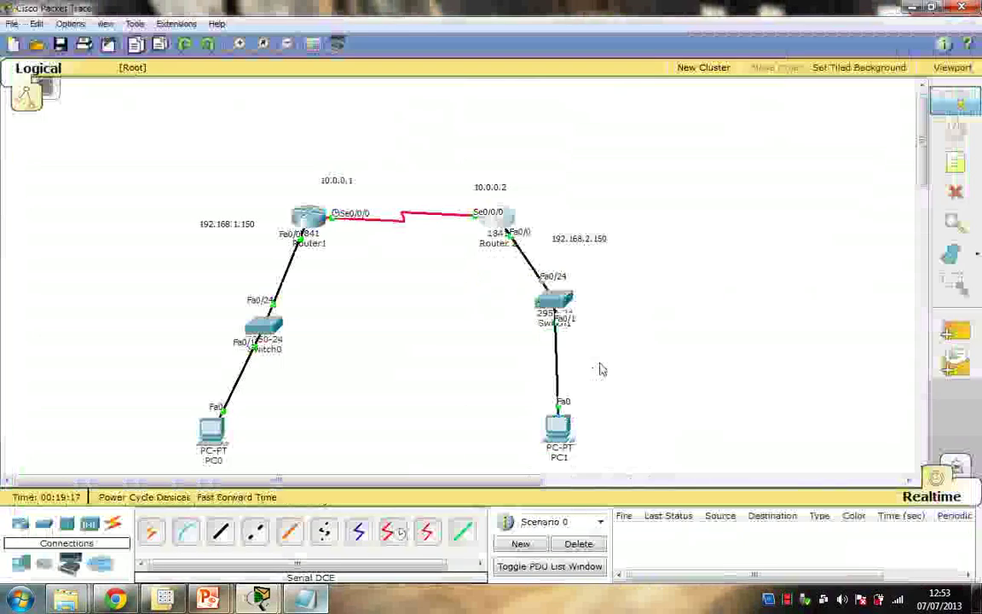
Test connectivity with simple PDUs from PC0 to Router1 and from Router1 to Router 2.
left_click(943, 333)
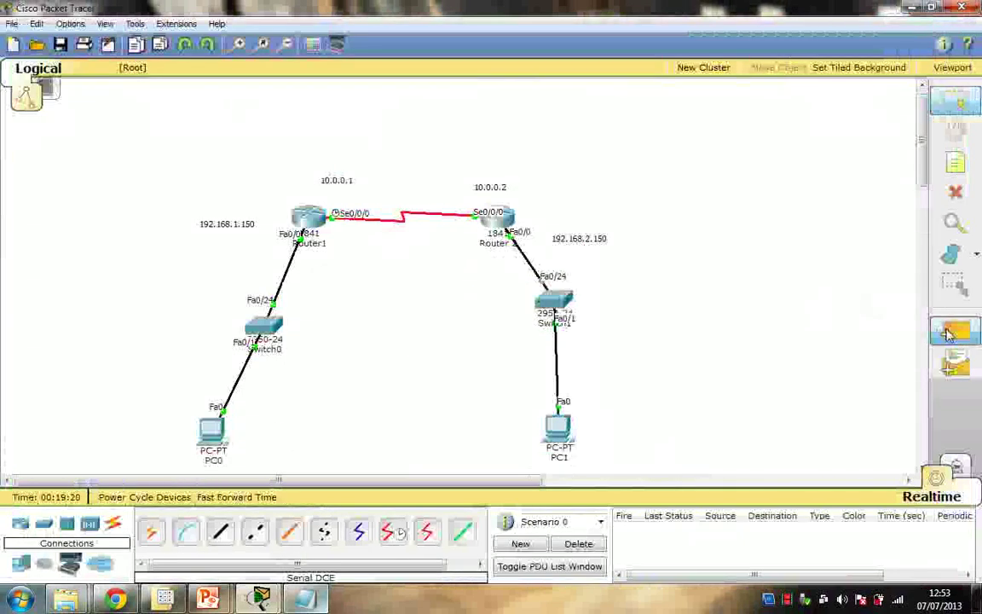
left_click(219, 434)
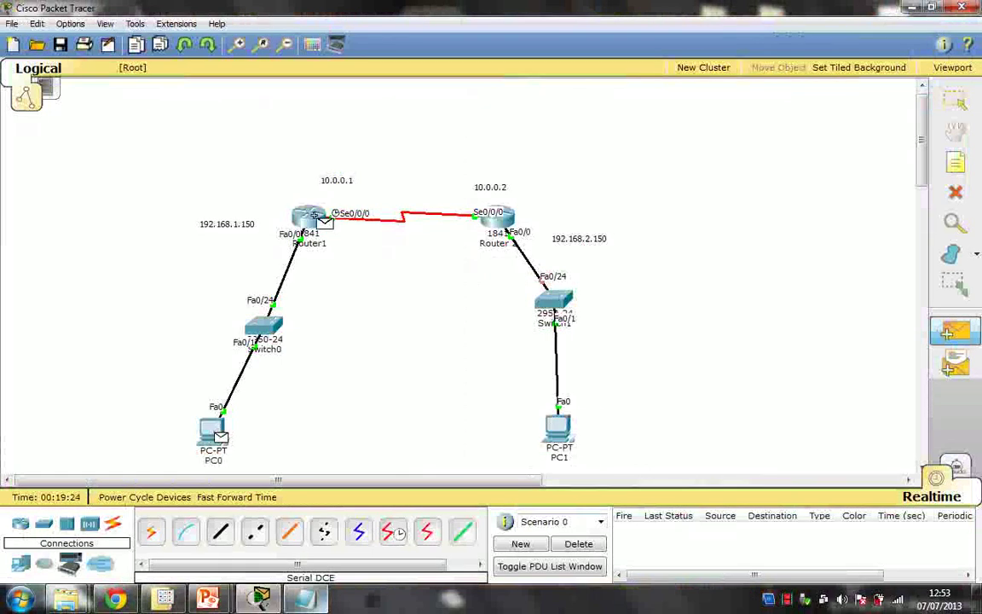
left_click(314, 215)
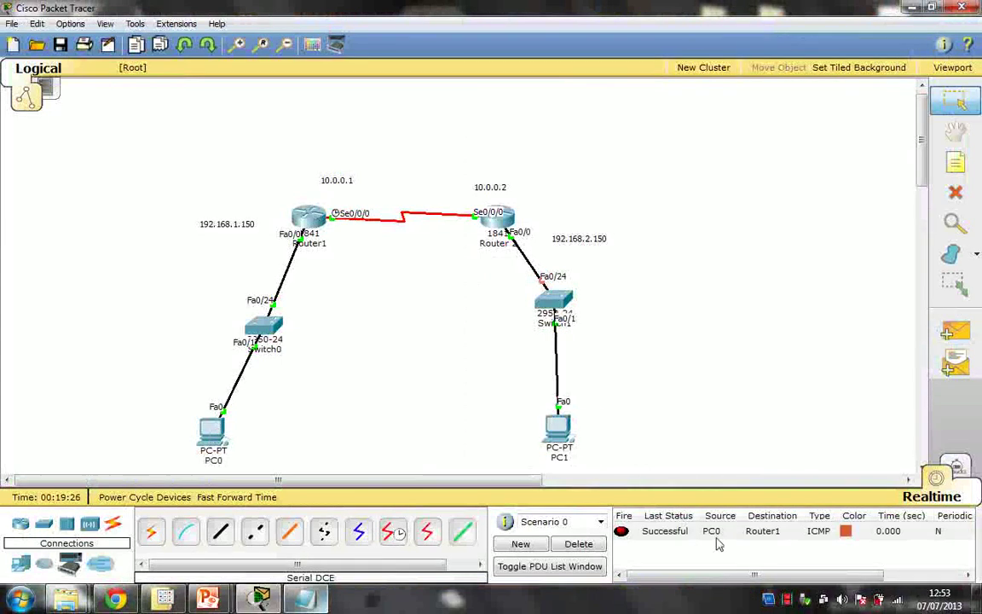
left_click(962, 337)
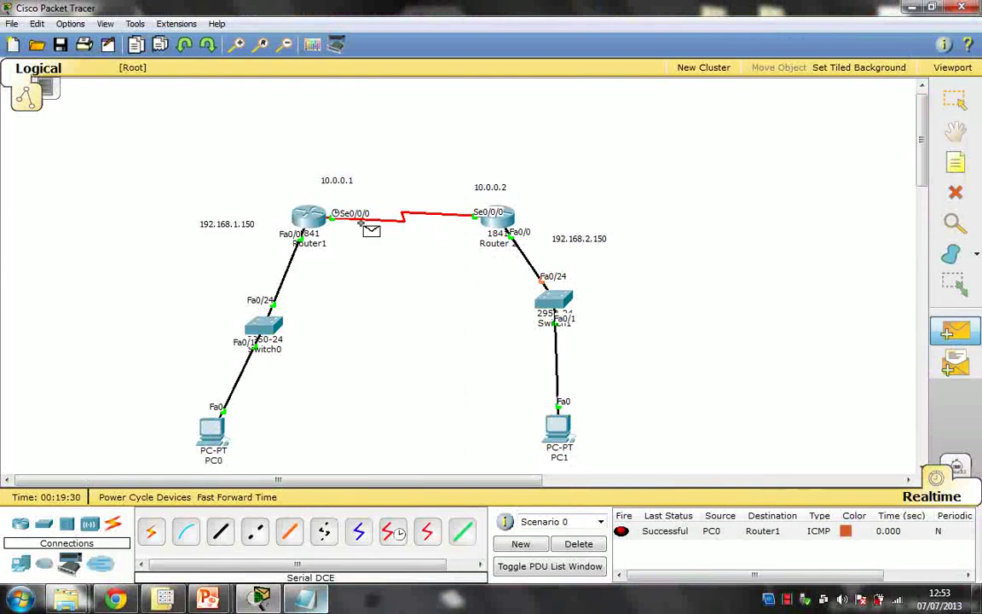
left_click(307, 215)
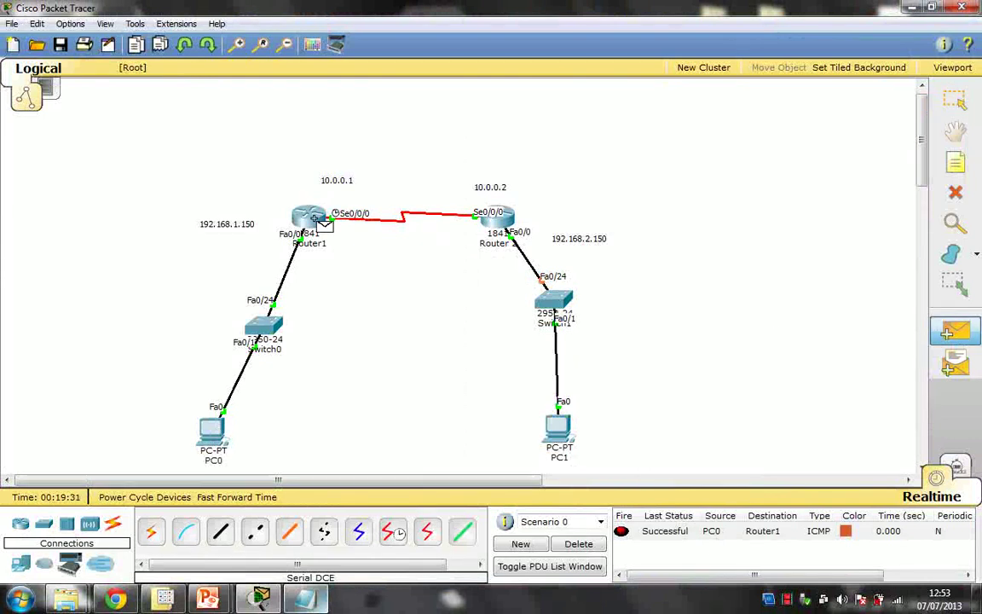
left_click(492, 226)
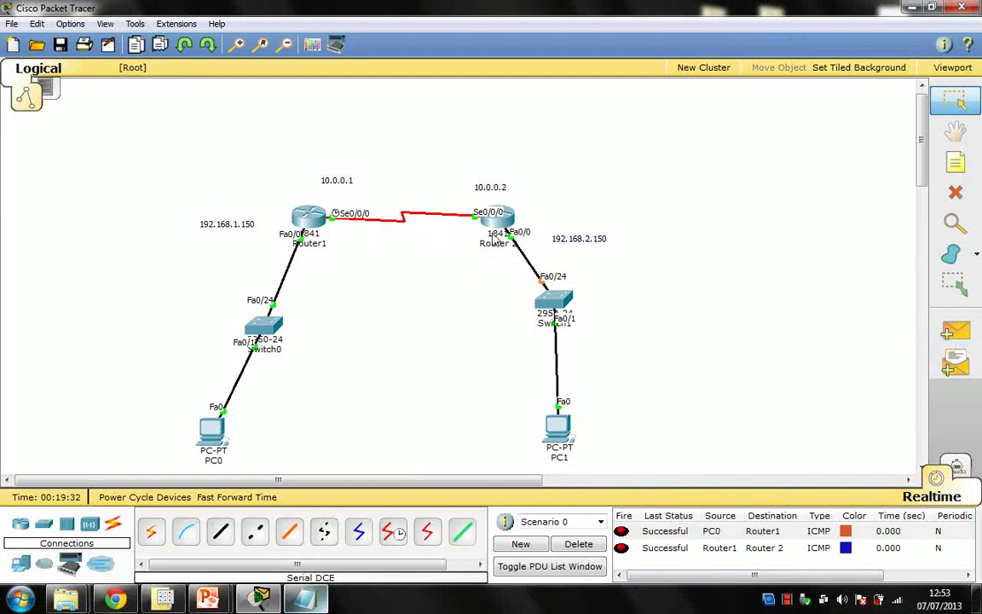
Delete Scenario 0's existing PDU entries and send a simple PDU from PC1 to Router 2.
left_click(580, 544)
left_click(956, 333)
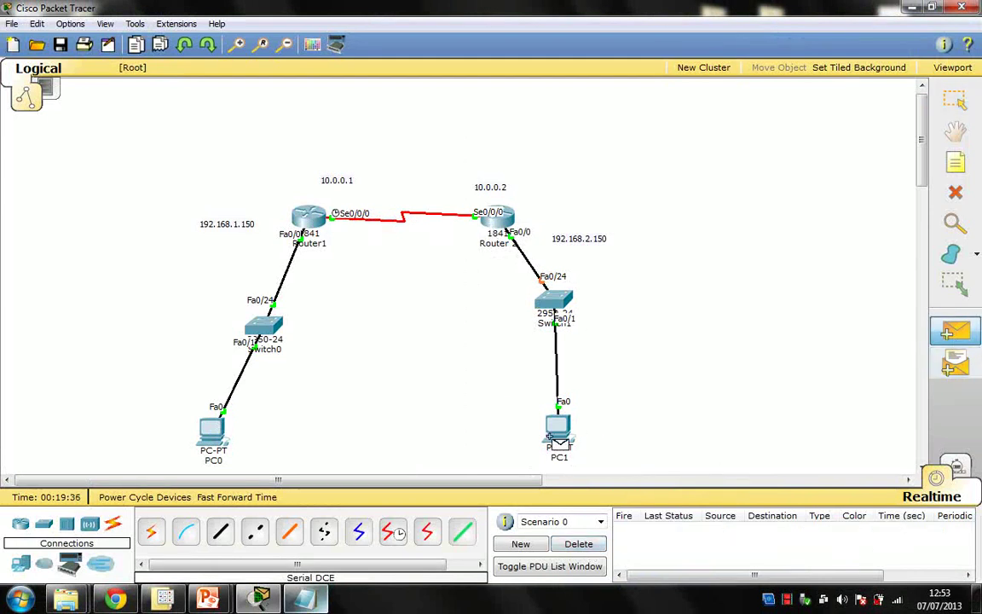
left_click(553, 436)
left_click(501, 223)
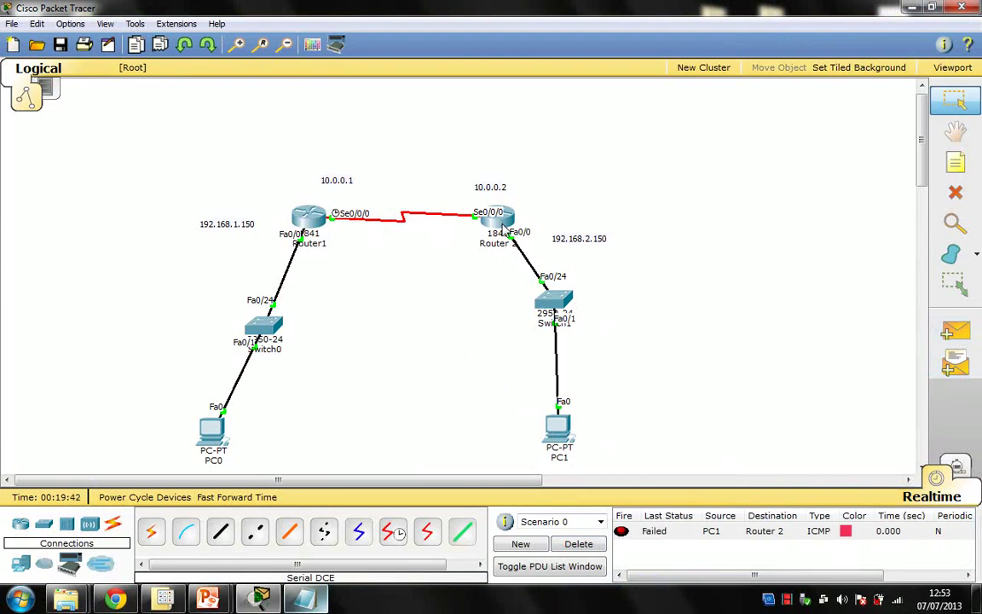
Clear the PDU list and repeat the simple PDU test from PC1 to Router 2.
left_click(593, 548)
left_click(956, 331)
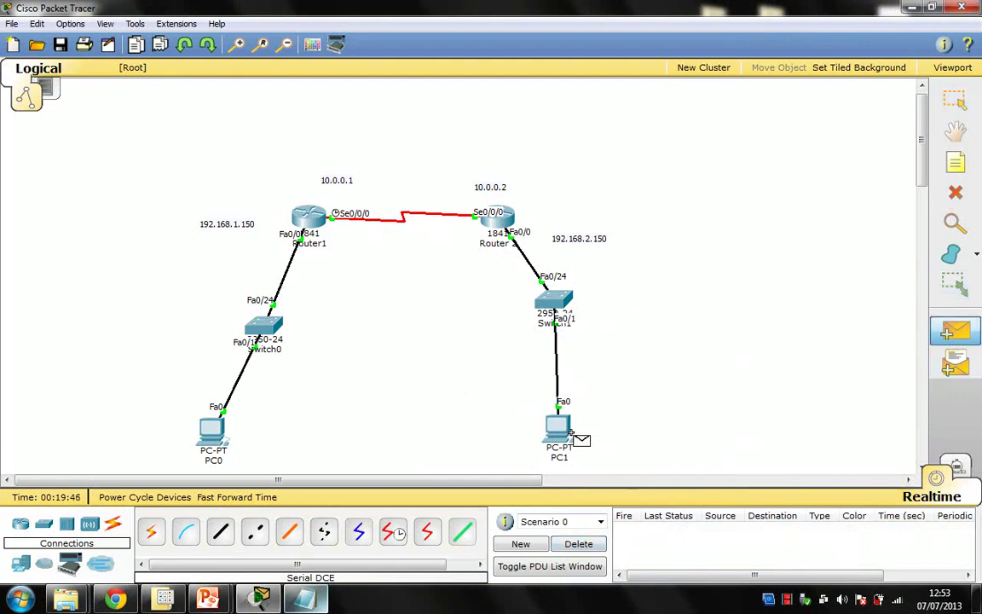
left_click(570, 430)
left_click(477, 215)
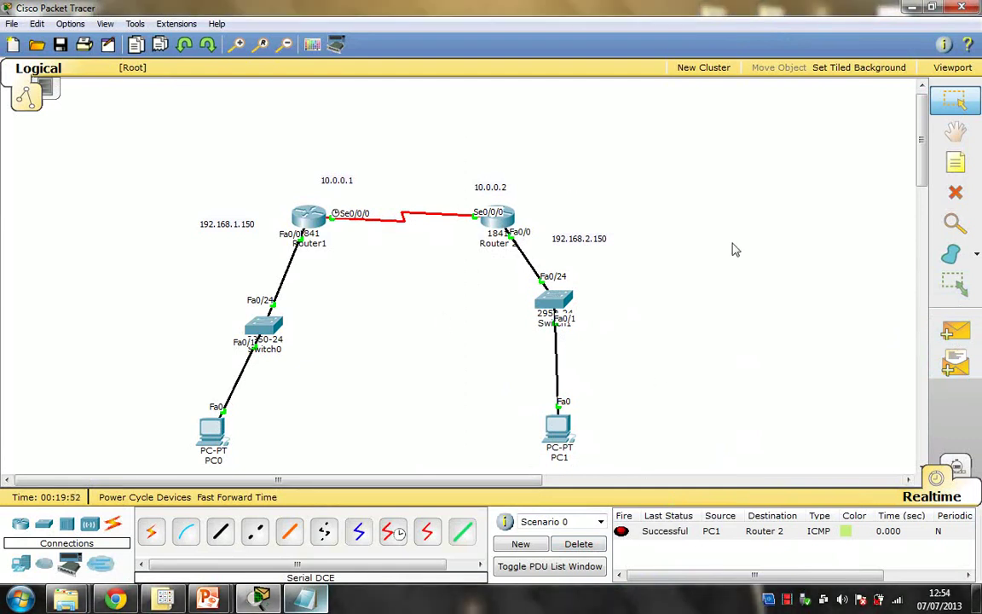
Test end-to-end connectivity with a simple PDU from PC0 to PC1.
left_click(955, 331)
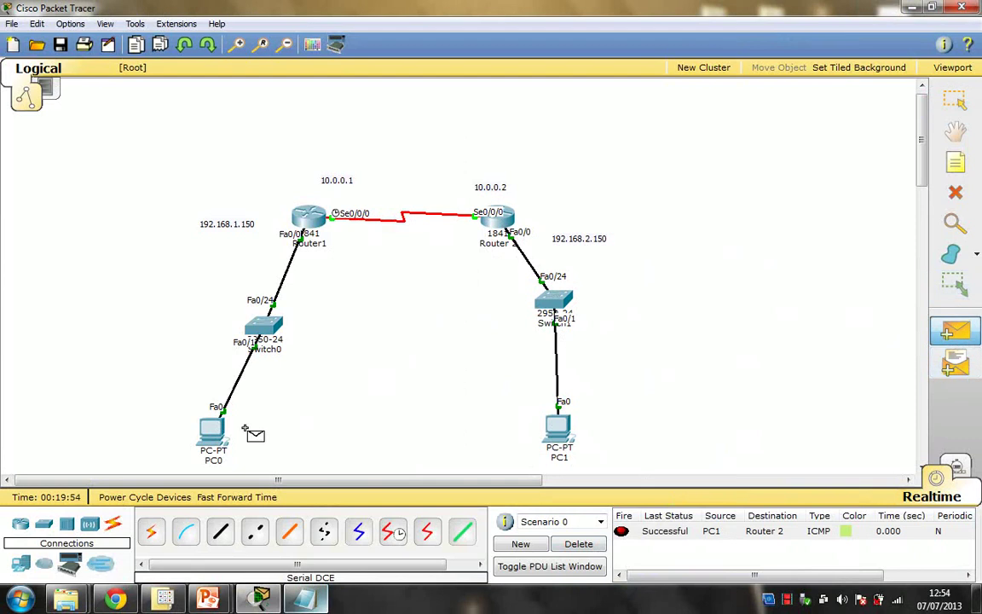
left_click(214, 431)
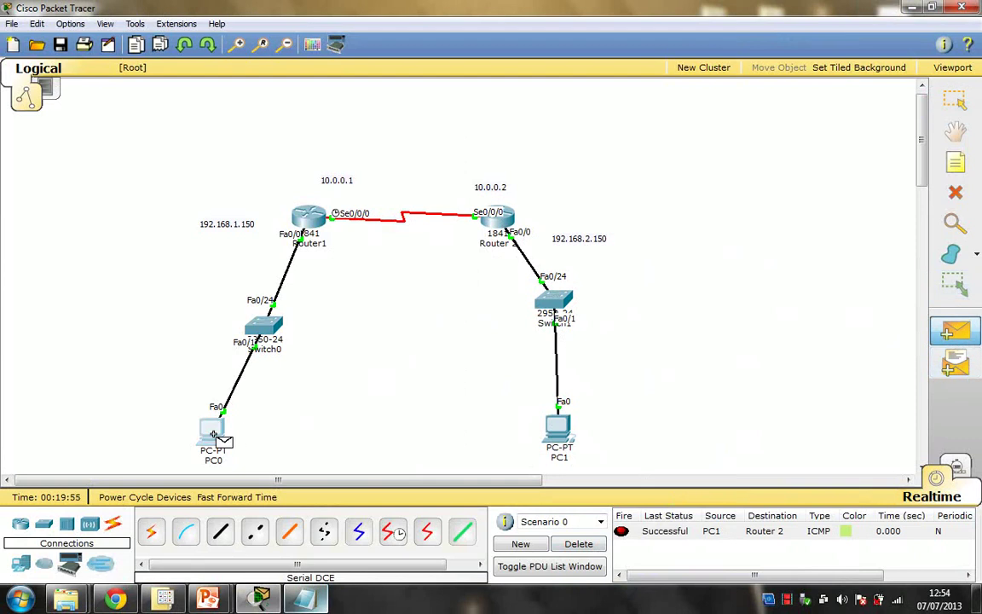
left_click(554, 439)
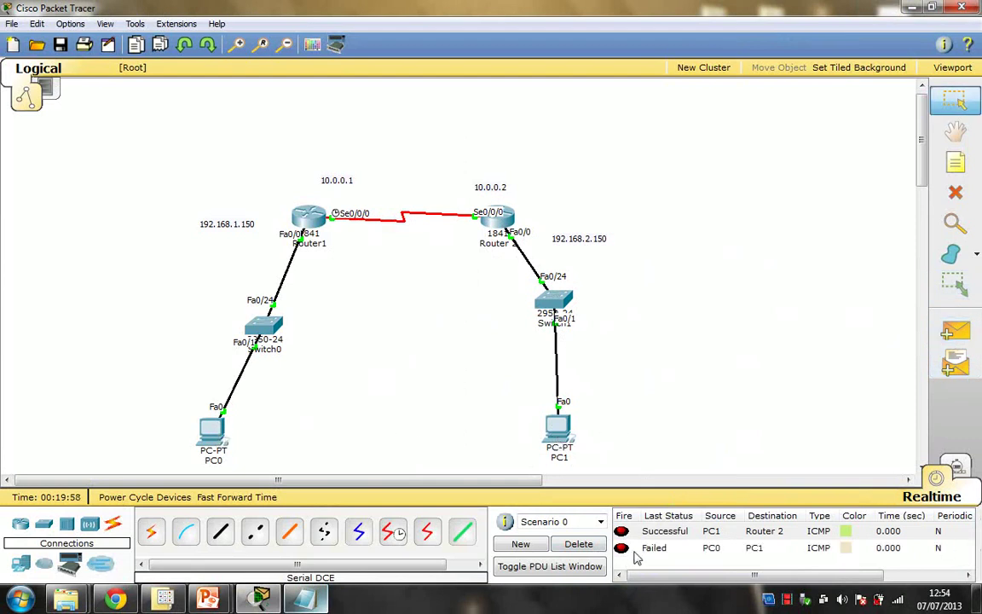
Place a text note reading "OSPF SAME AREA 0" above the serial link between the two routers.
left_click(957, 163)
left_click(397, 142)
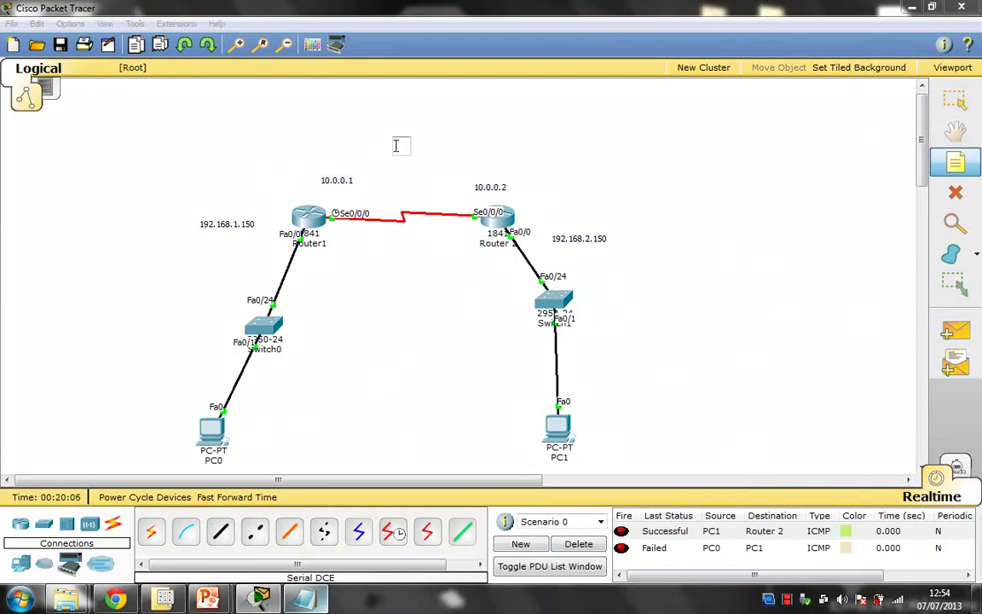
type("DsP")
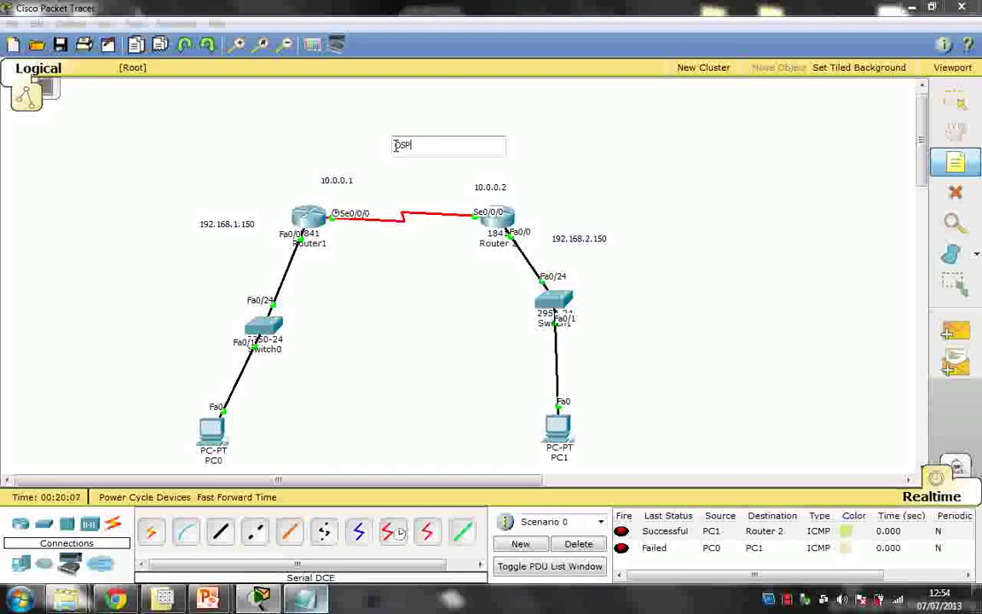
type("F A")
type(" SAME ARE")
type("A 0")
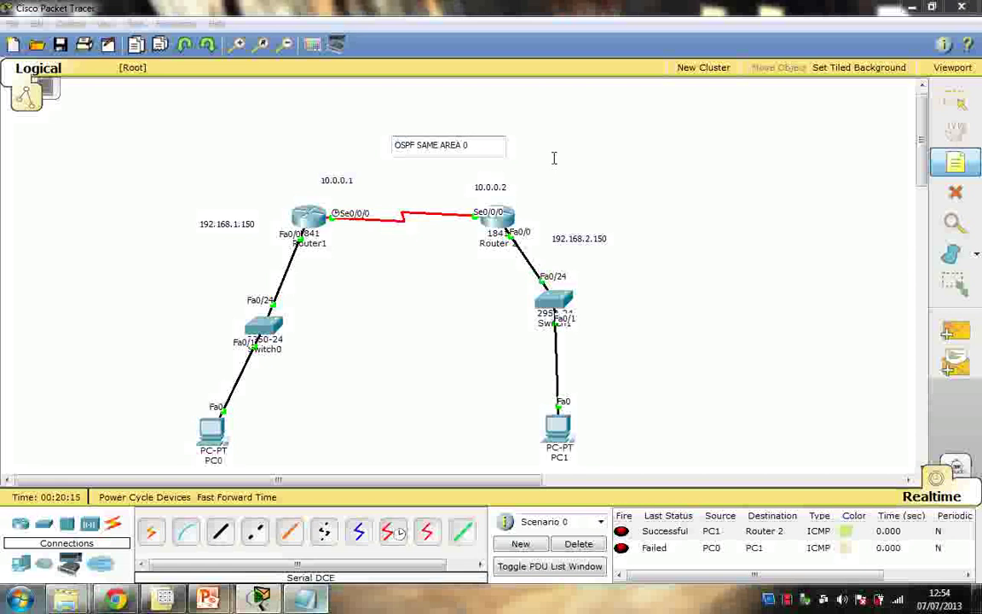
key("Escape")
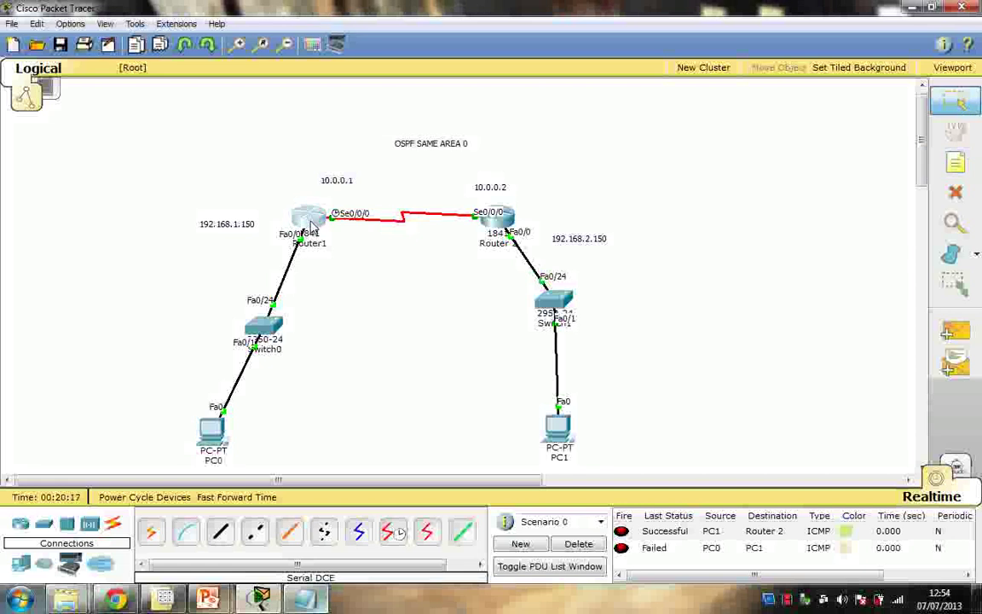
Open Router1's command line and exit interface configuration to global configuration mode.
left_click(312, 224)
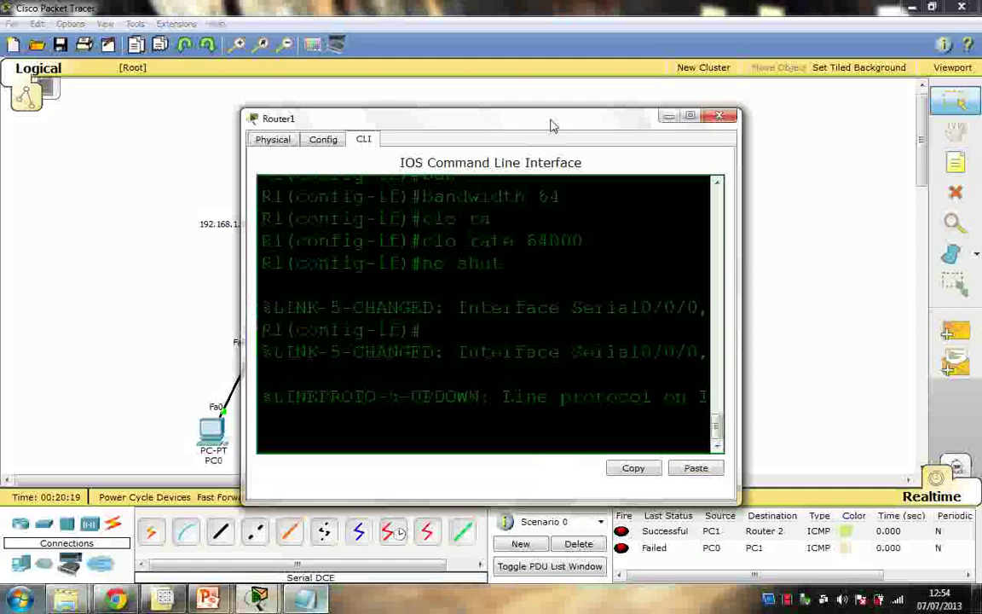
left_click_drag(551, 126, 723, 142)
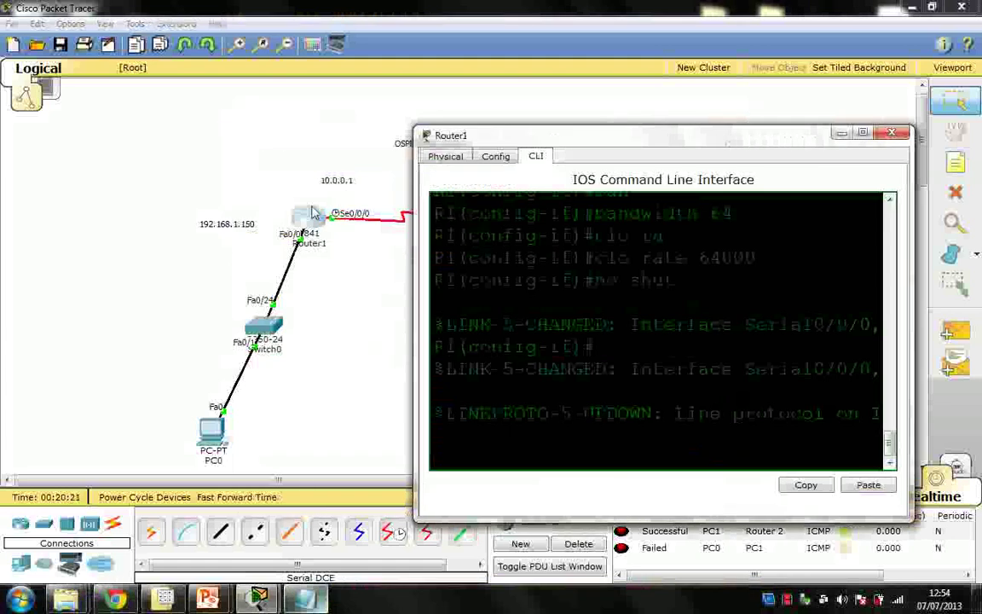
double_click(570, 141)
key("Return")
key("Return")
key("Return")
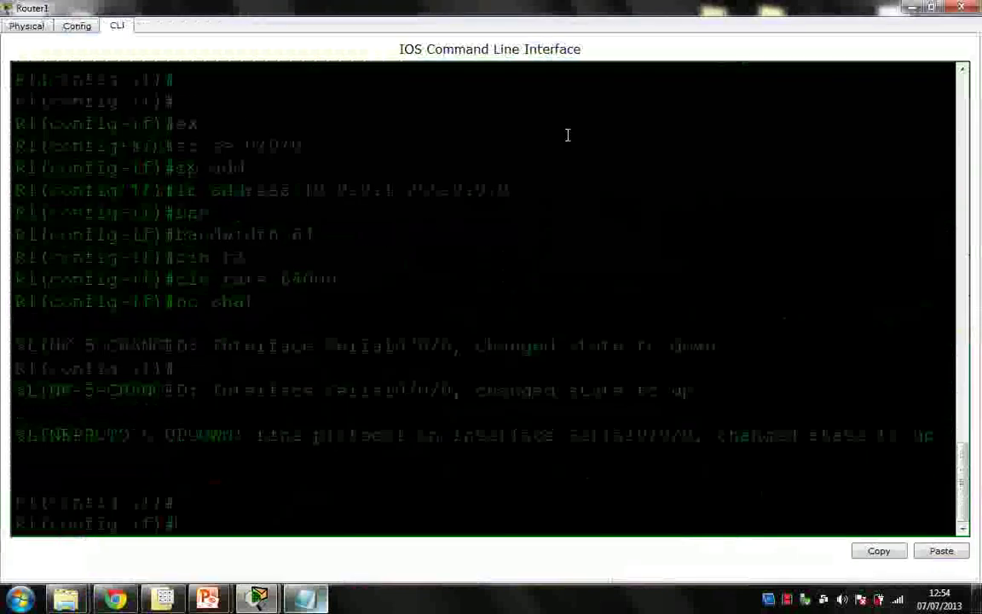
type("ex")
key("Return")
key("Return")
key("Return")
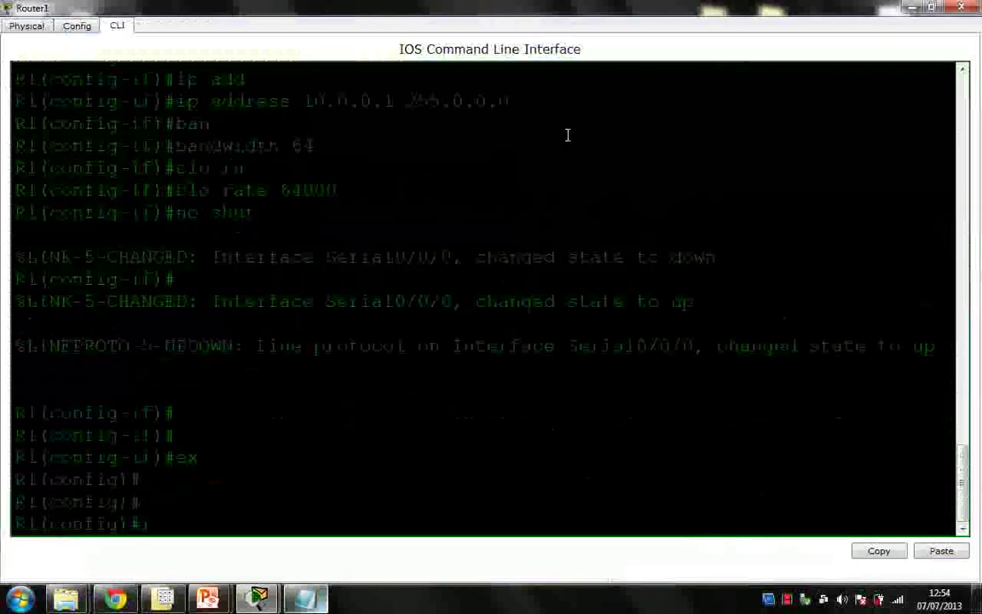
Check the allowed OSPF process ID values on Router1 and enter router configuration for OSPF process 1.
type("rou osp")
key("Tab")
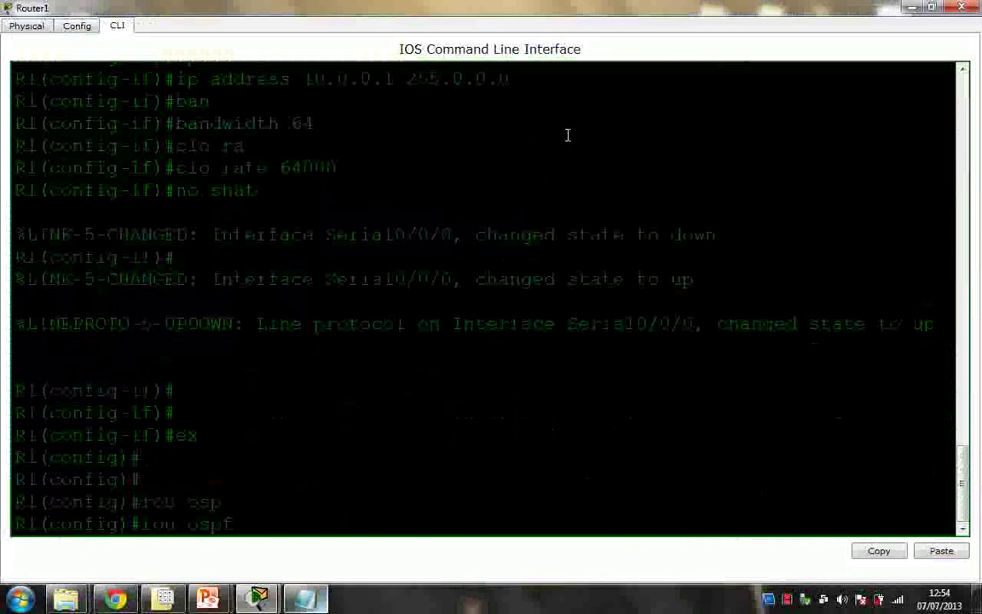
type("?")
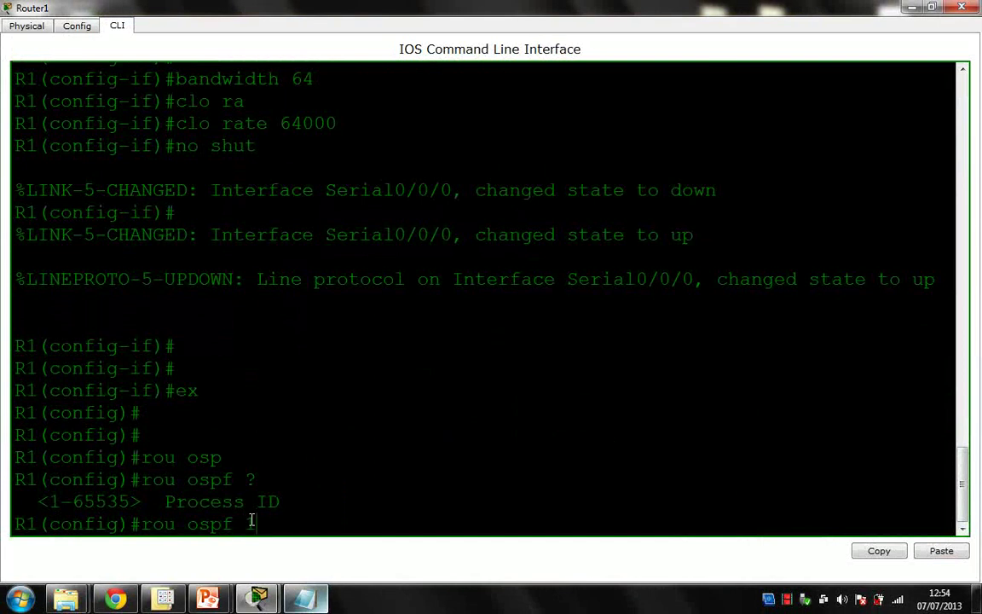
type("1")
key("Return")
Advertise network 10.0.0.0 with wildcard mask 0.255.255.255 in area 0 on Router1.
type("net")
key("Tab")
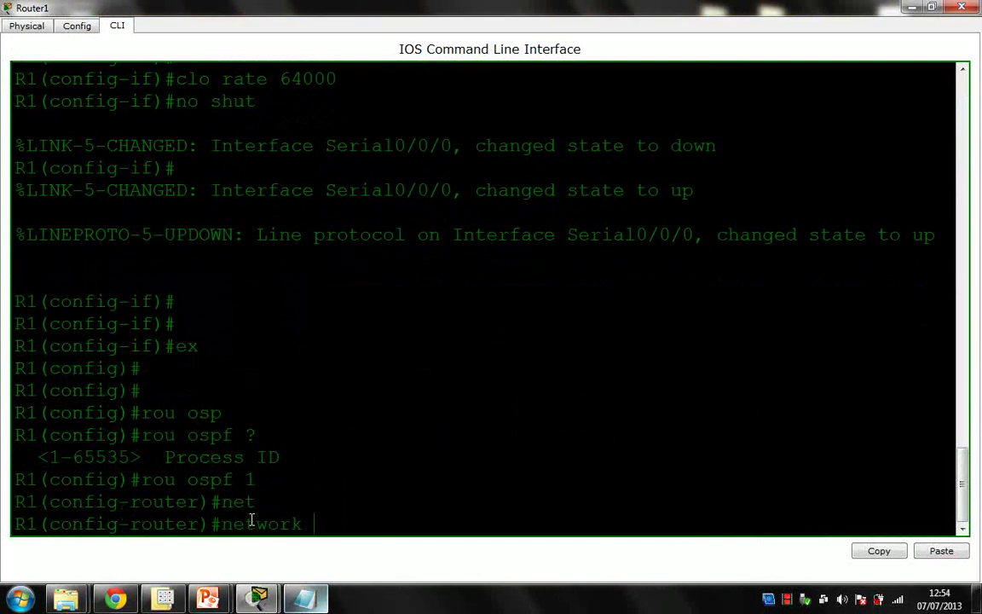
type("10.0.0.0")
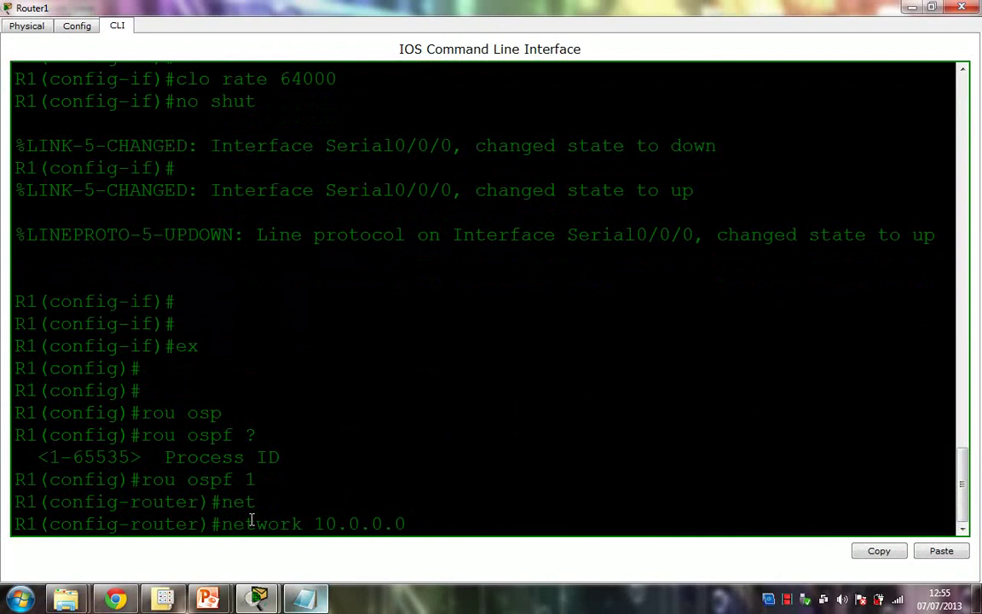
type(" 0.255.255.255 are")
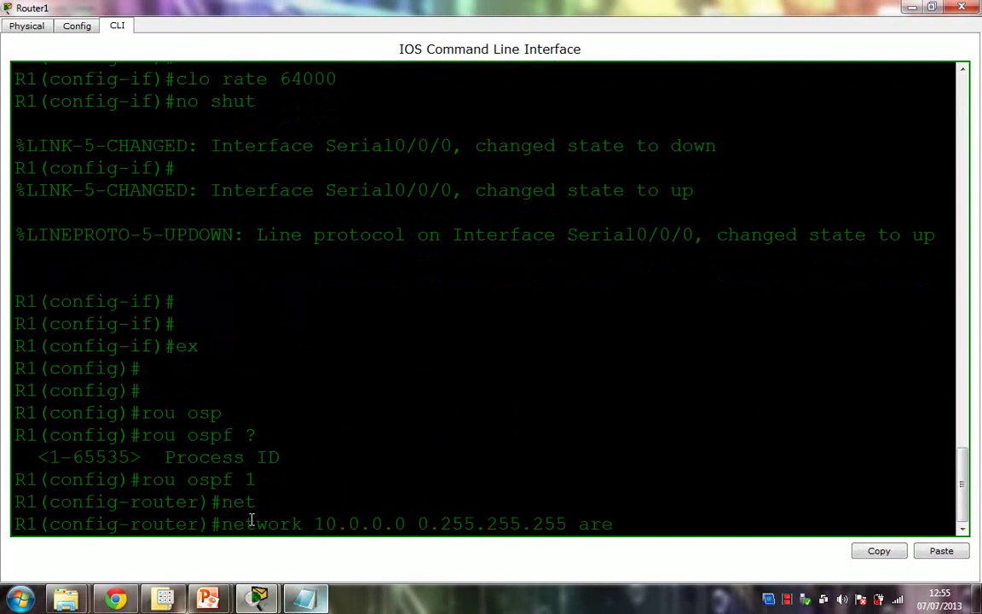
type("a 0")
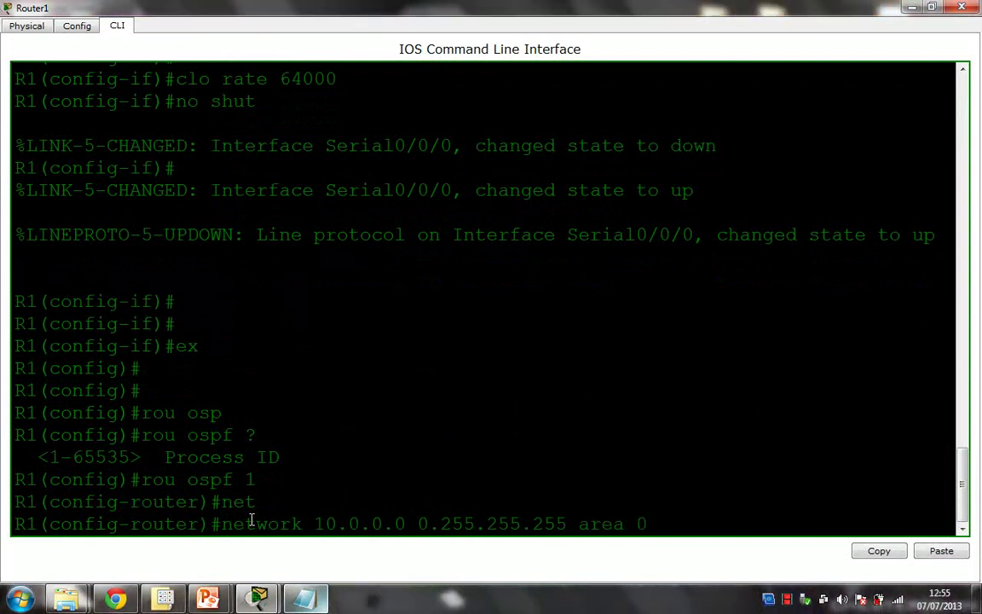
key("Return")
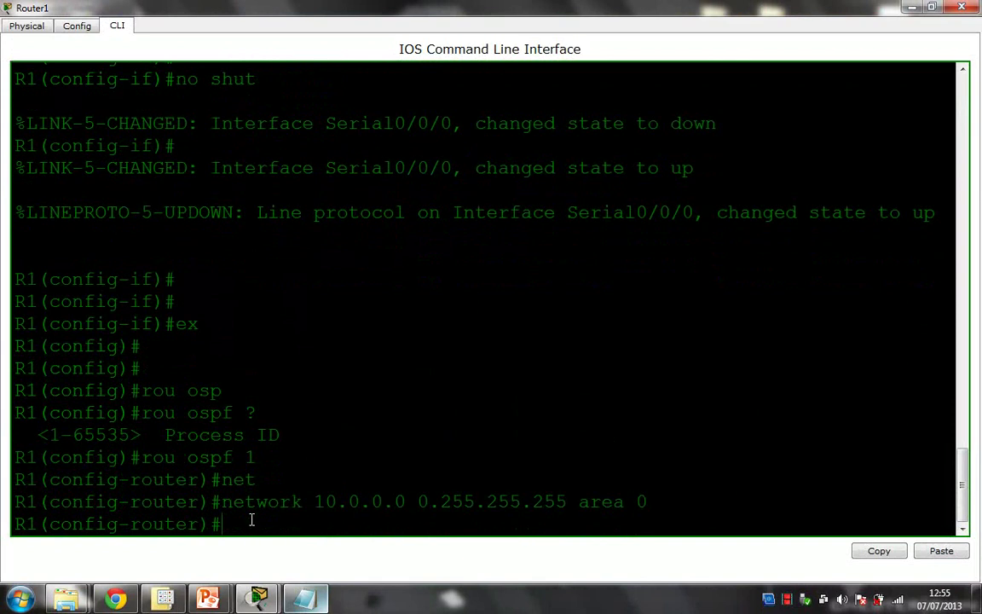
Advertise network 192.168.1.0 with wildcard mask 0.0.0.255 in area 0 on Router1.
type("net")
key("Tab")
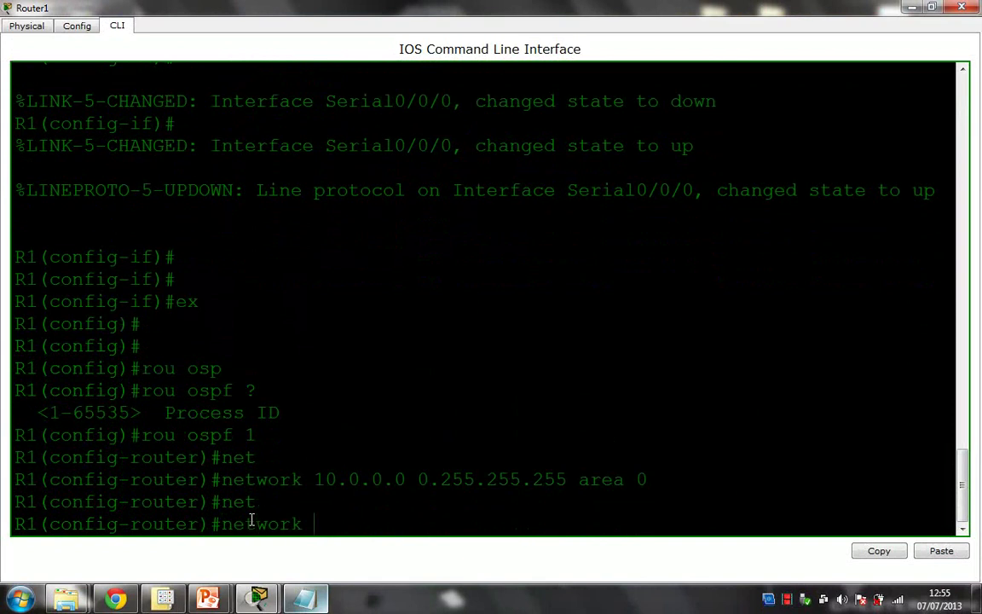
type("192.168")
type(".1.0")
key("BackSpace")
type("1.0 0")
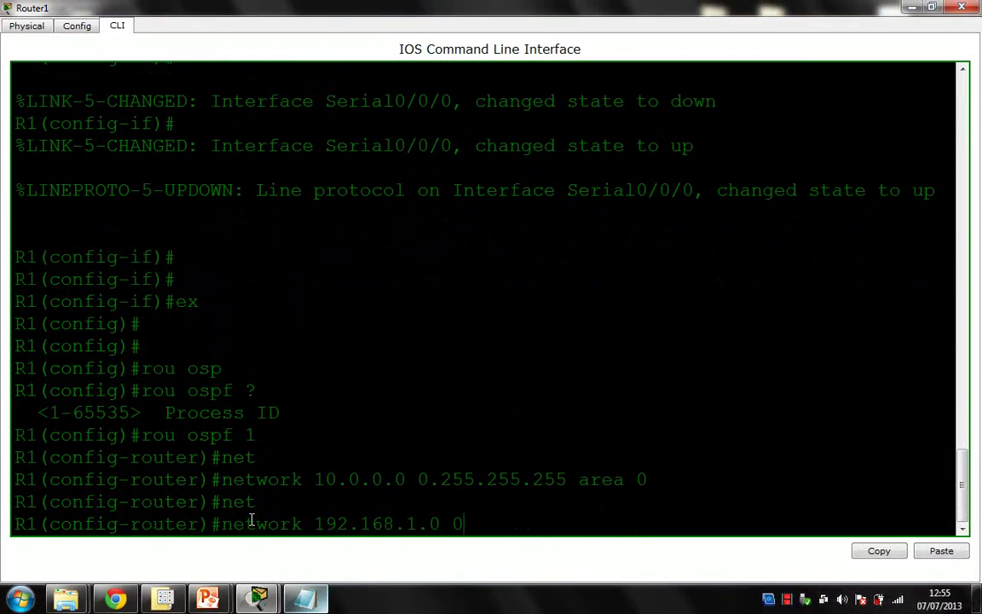
type(".255.255")
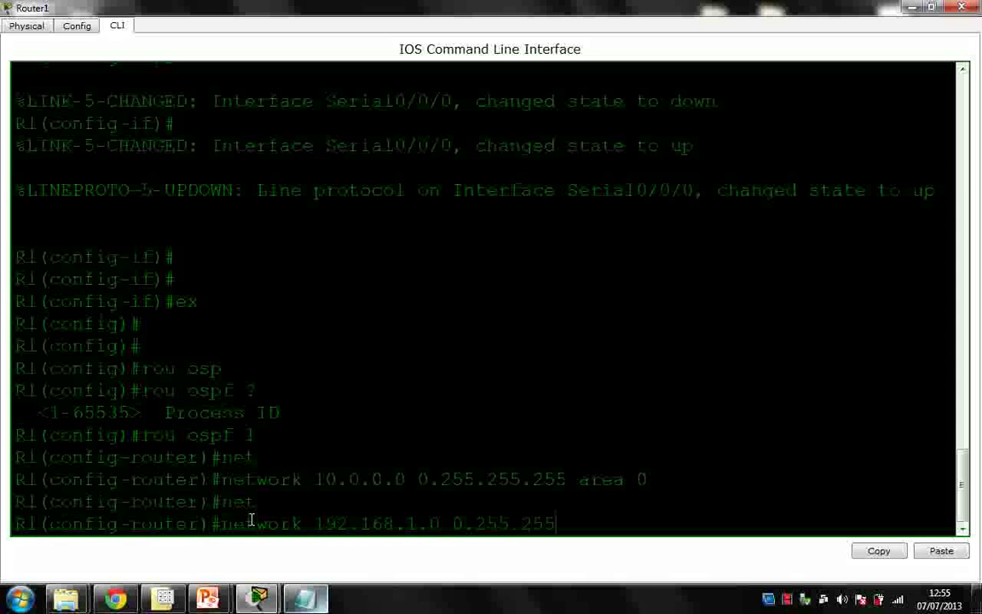
key("BackSpace")
key("BackSpace")
key("BackSpace")
key("BackSpace")
key("BackSpace")
key("BackSpace")
key("BackSpace")
type("0.0.255")
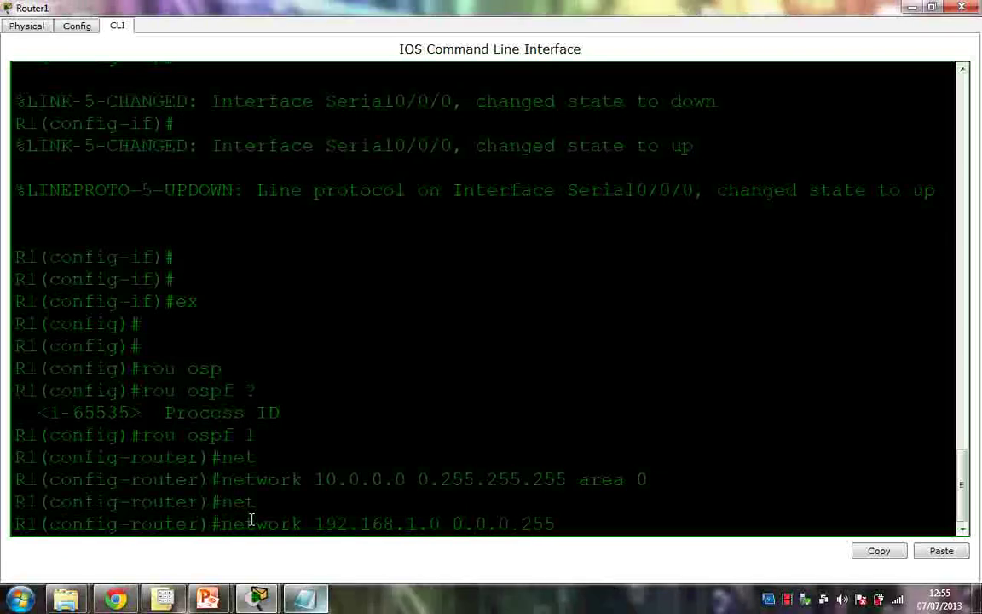
type(" area 0")
key("Return")
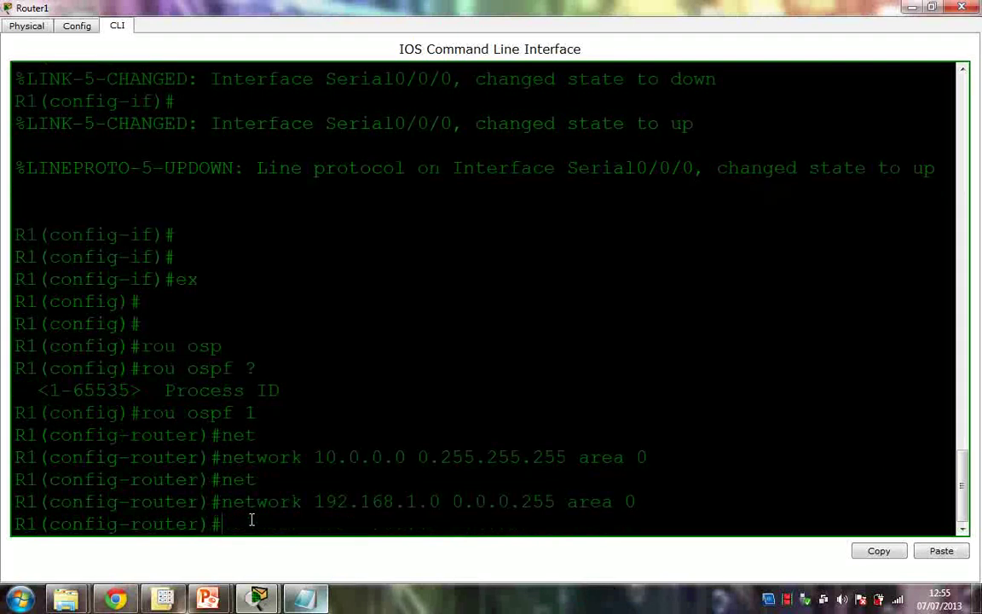
Exit Router1's OSPF and global configuration modes back to the privileged EXEC prompt.
type("ex")
key("Return")
key("Return")
key("Return")
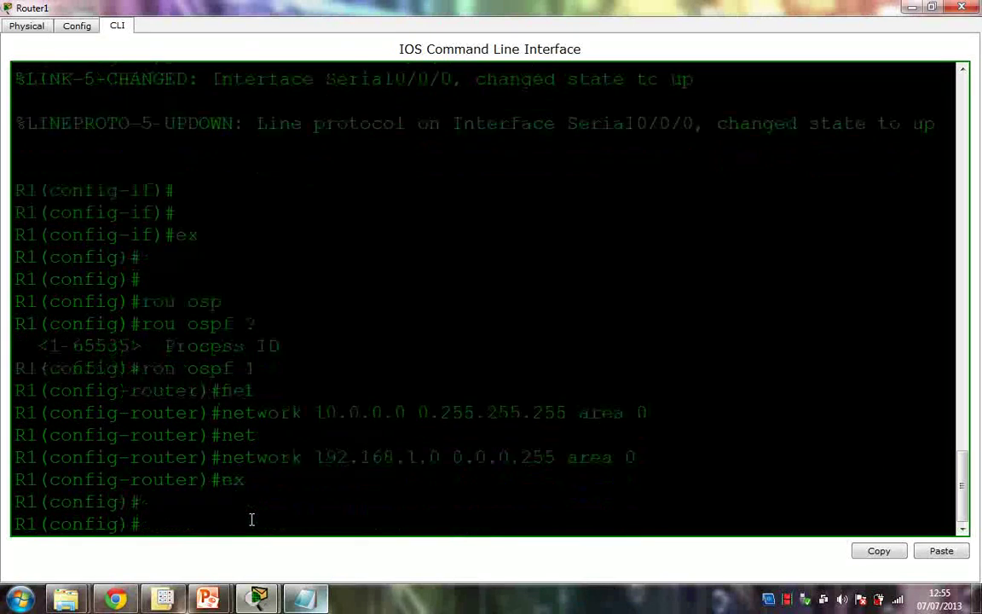
type("ex")
key("Return")
key("Return")
key("Return")
key("Return")
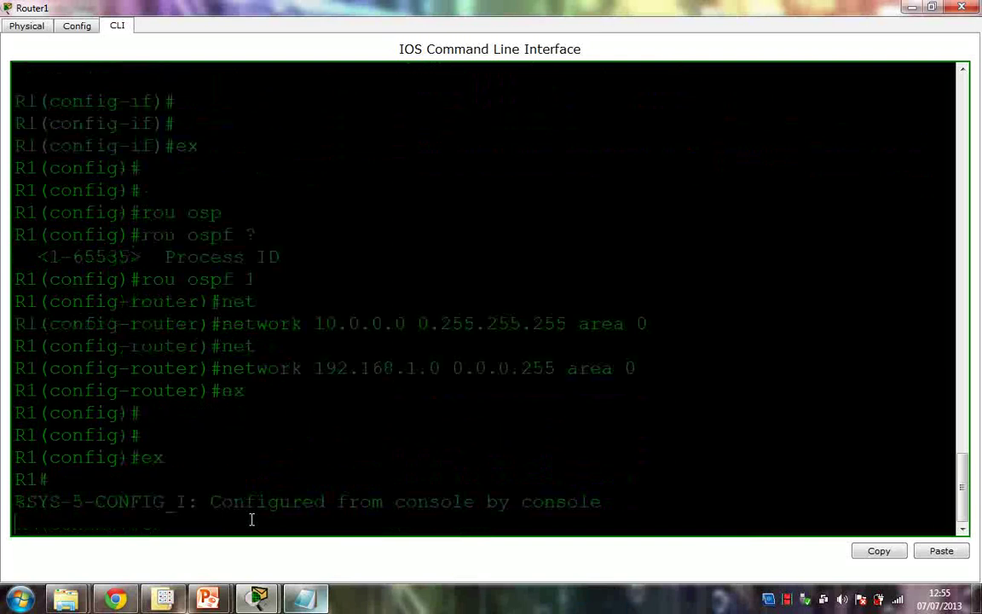
Display Router1's IP routing table with show ip route and close the router's window.
type("sho ip ro")
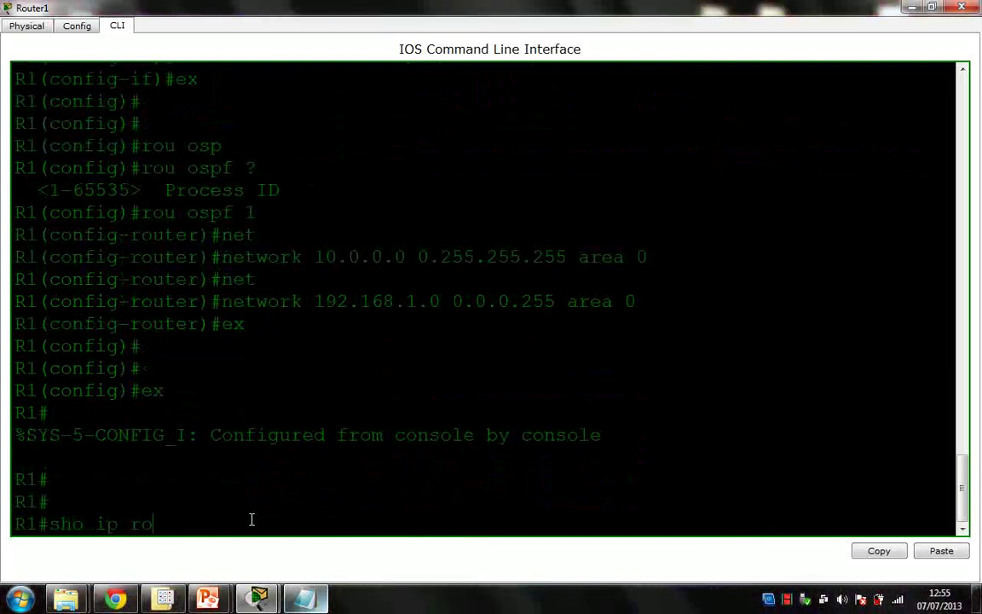
key("Tab")
key("Return")
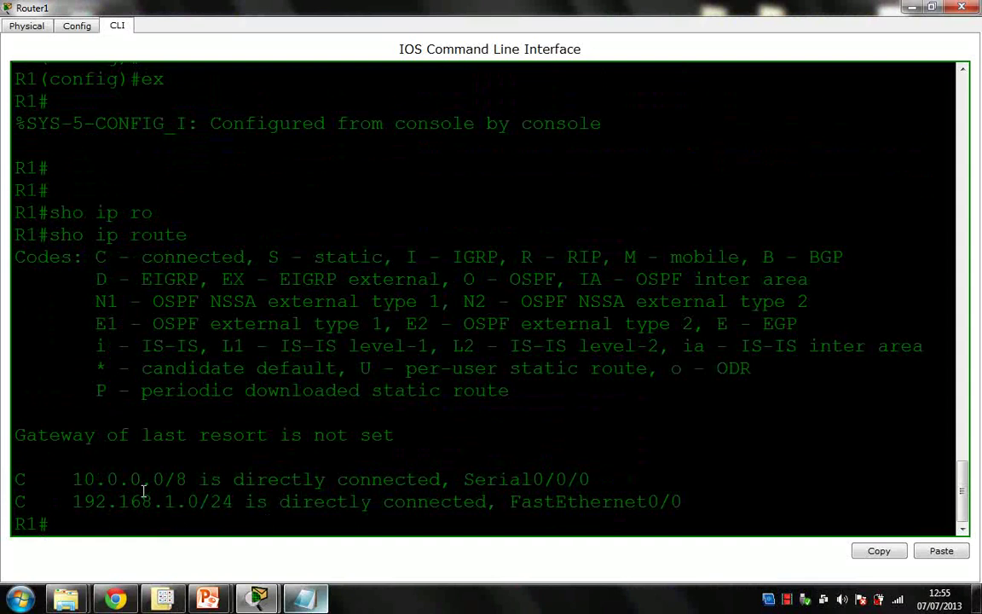
double_click(873, 12)
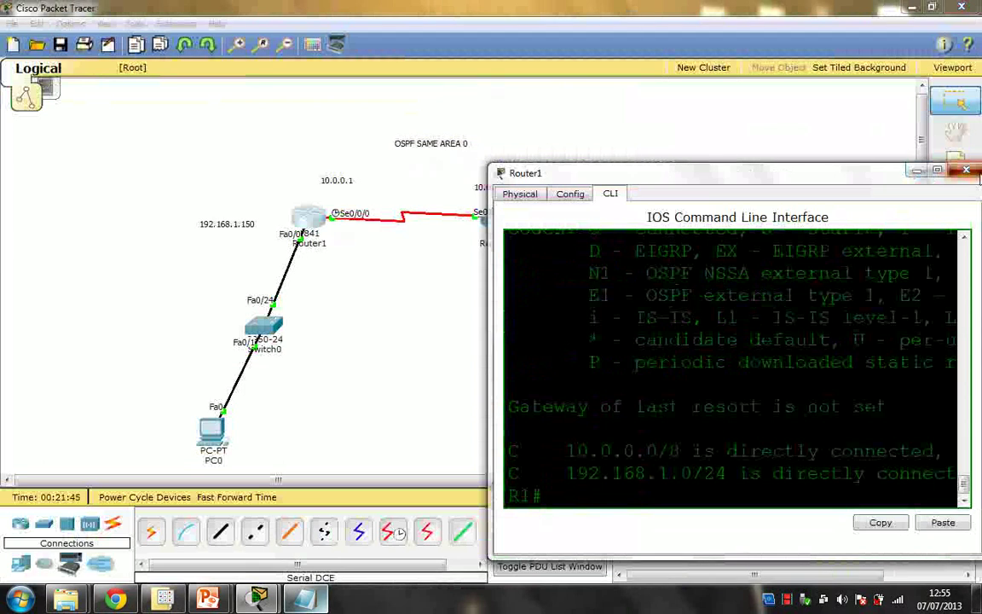
left_click(966, 170)
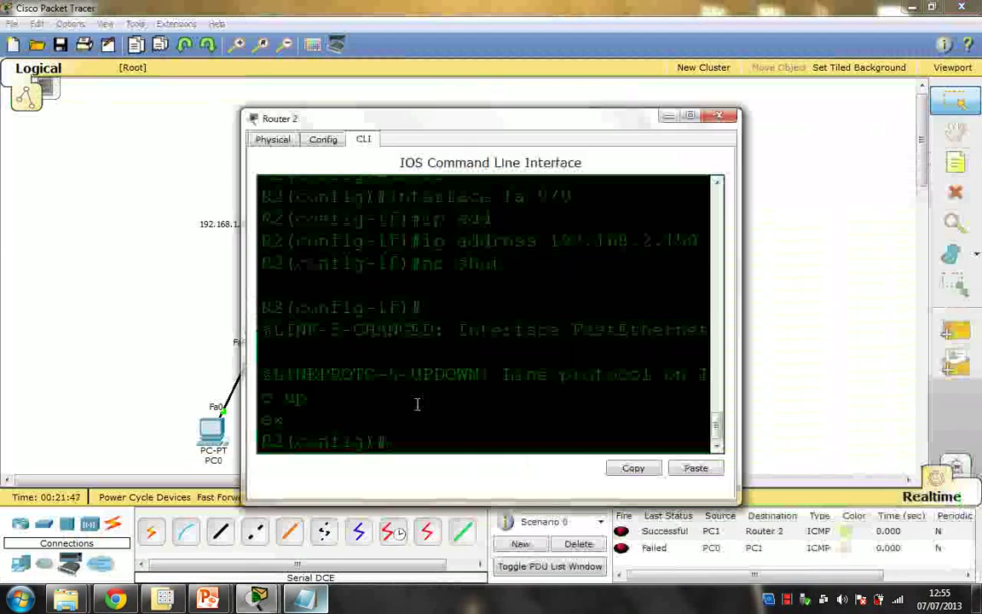
Enter router configuration for OSPF process 2 in Router 2's command line.
double_click(615, 120)
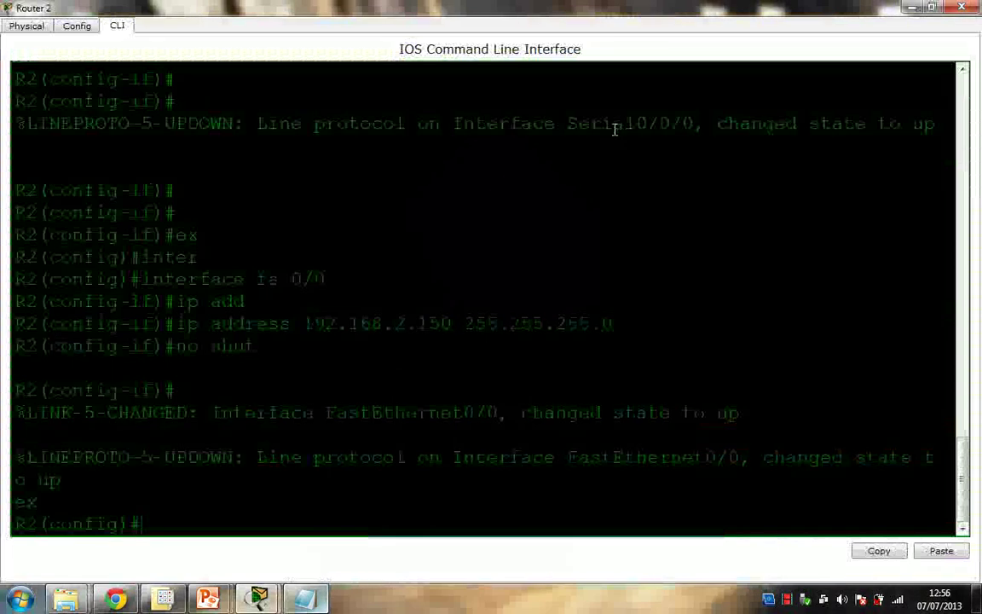
type("rou")
key("Tab")
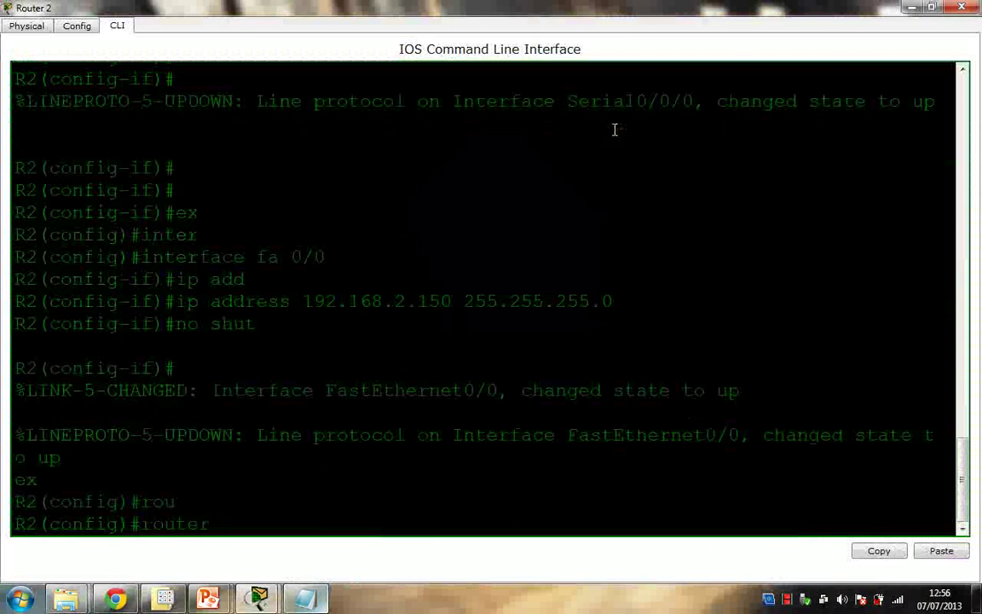
type("osp")
key("Tab")
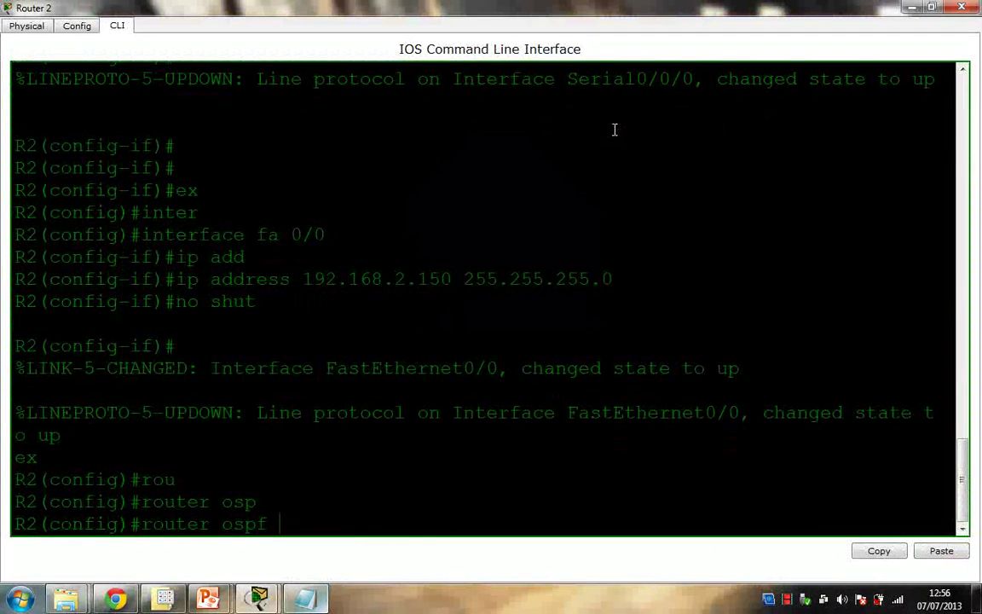
type("2")
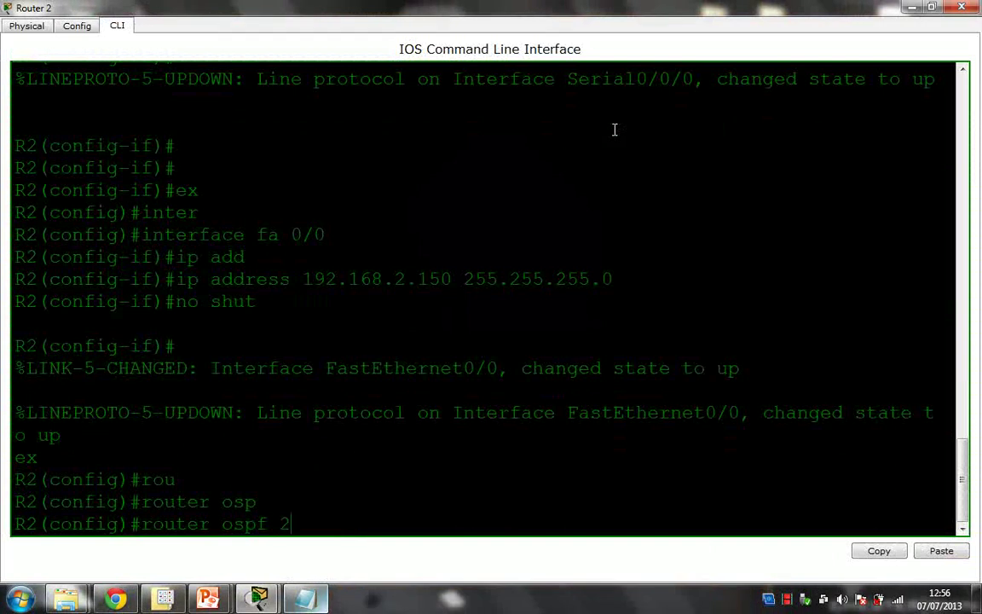
key("Return")
Advertise network 10.0.0.0 with wildcard mask 0.255.255.255 in area 0 on Router 2.
type("net")
key("Tab")
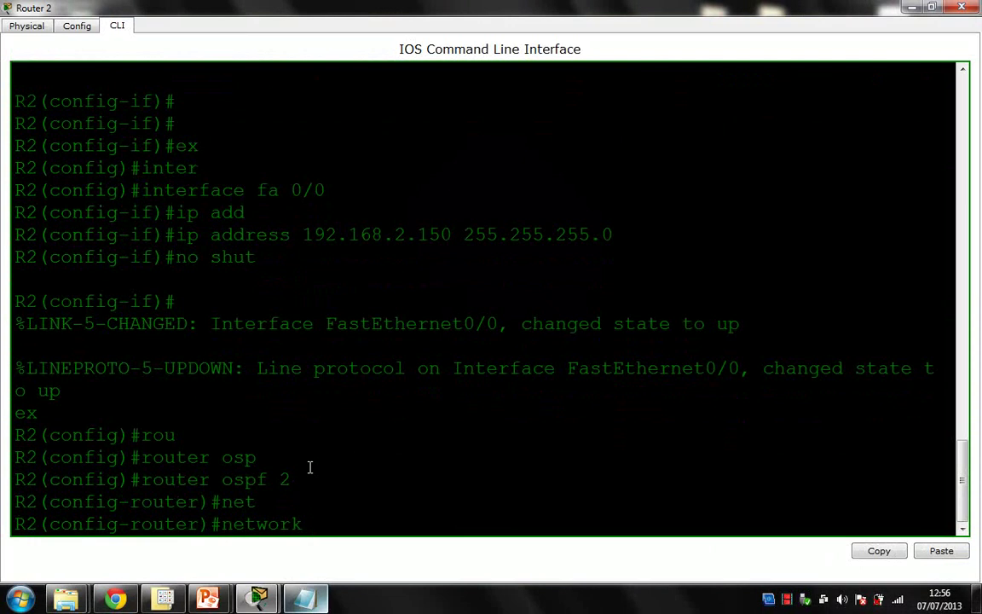
type("10.0.0.0 0.255.2")
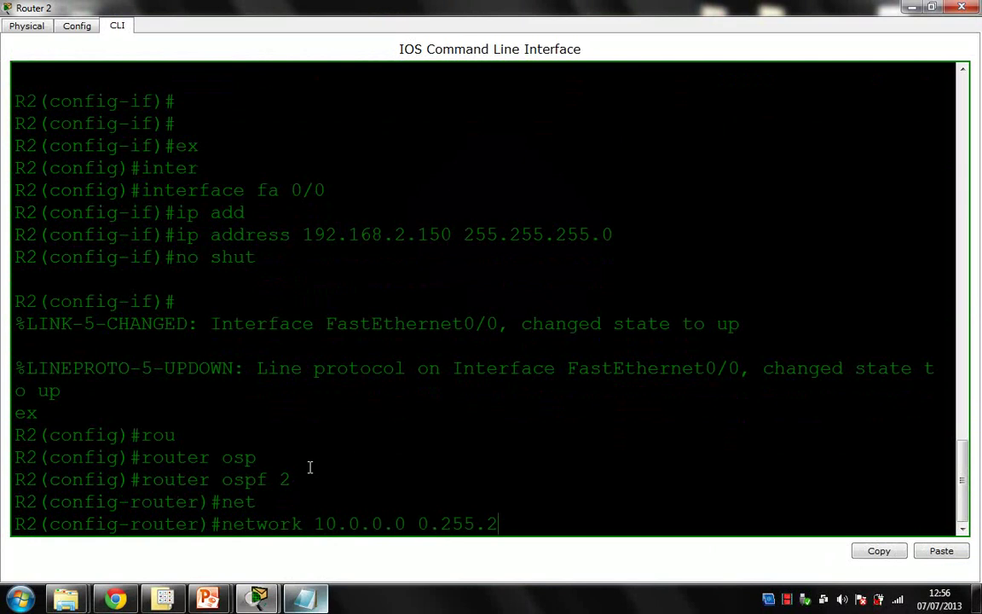
type("55.255 area 0")
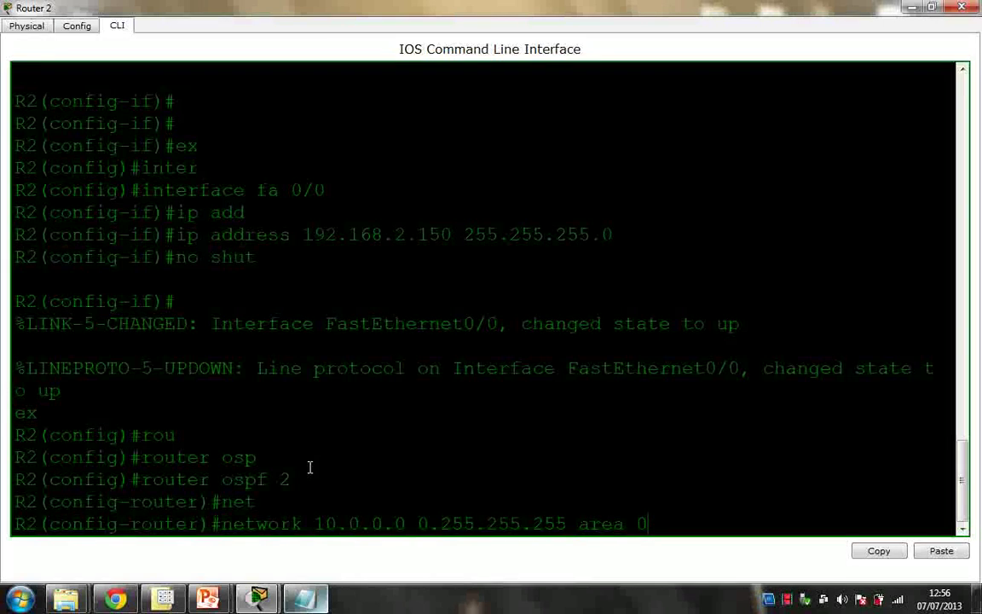
key("Return")
type("net")
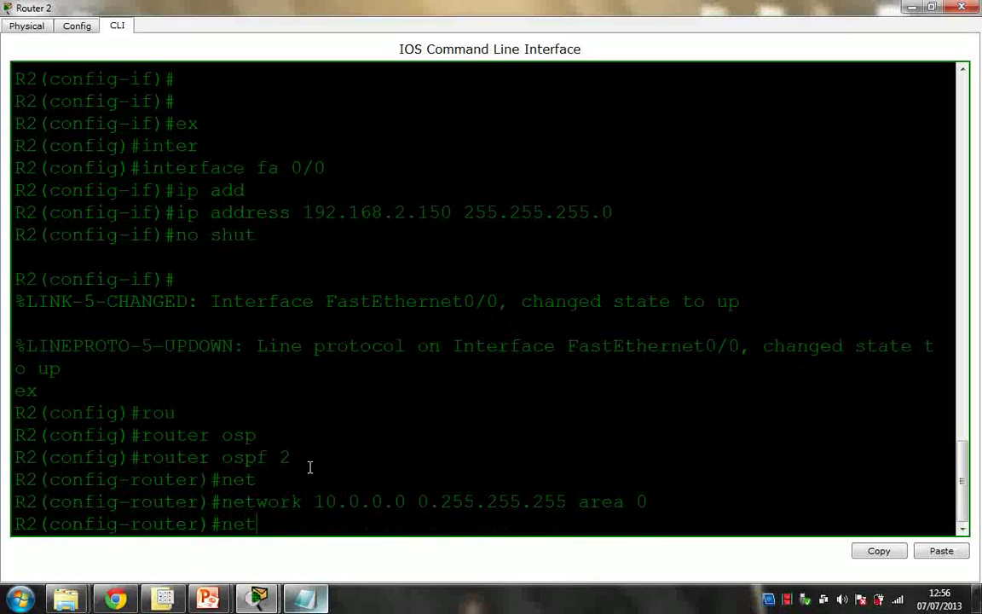
key("Tab")
type("192,168")
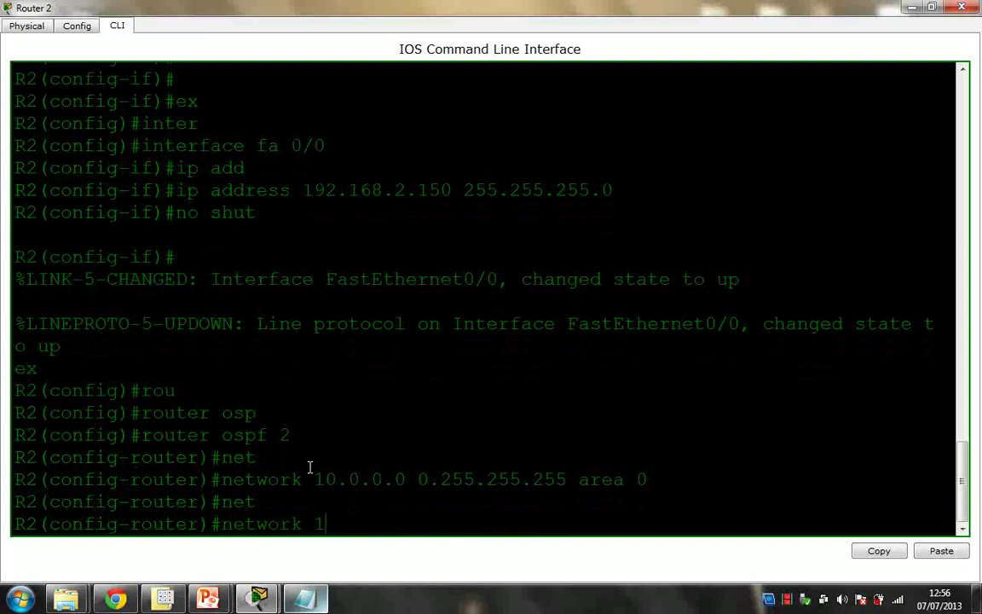
key("BackSpace")
key("BackSpace")
key("BackSpace")
key("BackSpace")
type(".168")
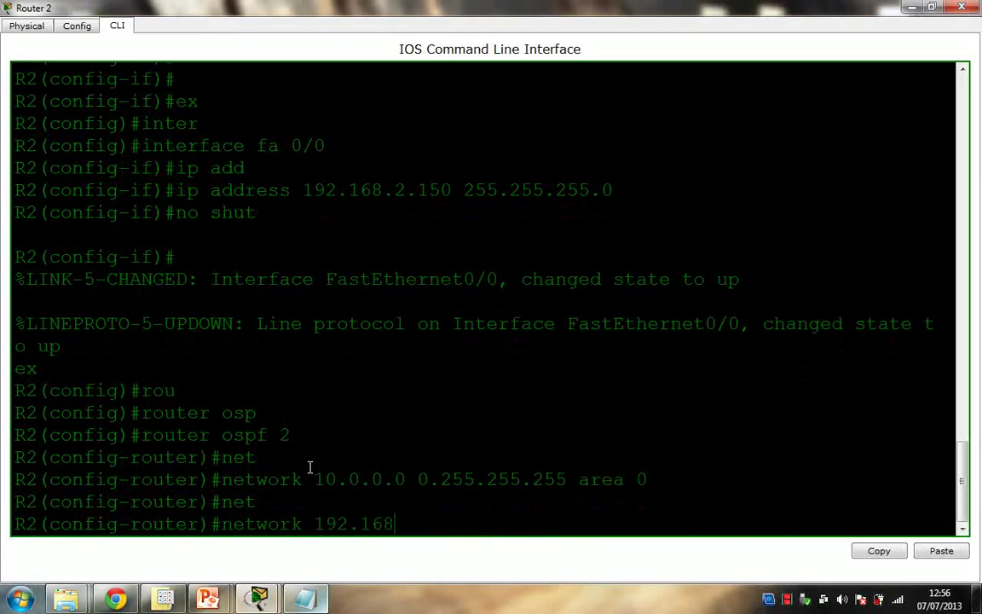
type(".2.0")
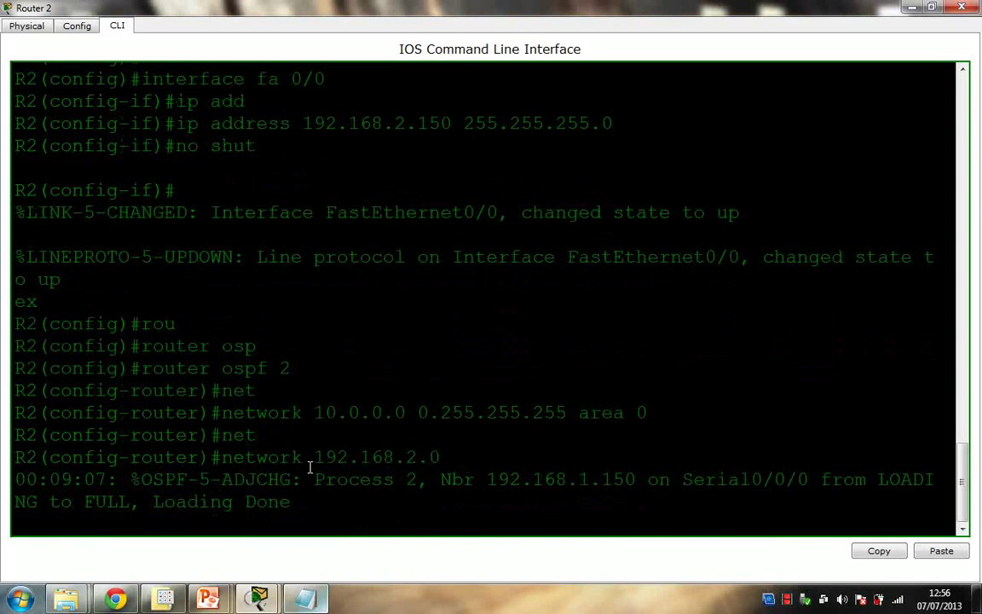
Advertise network 192.168.2.0 with wildcard mask 0.0.0.255 in area 0 on Router 2.
key("Up")
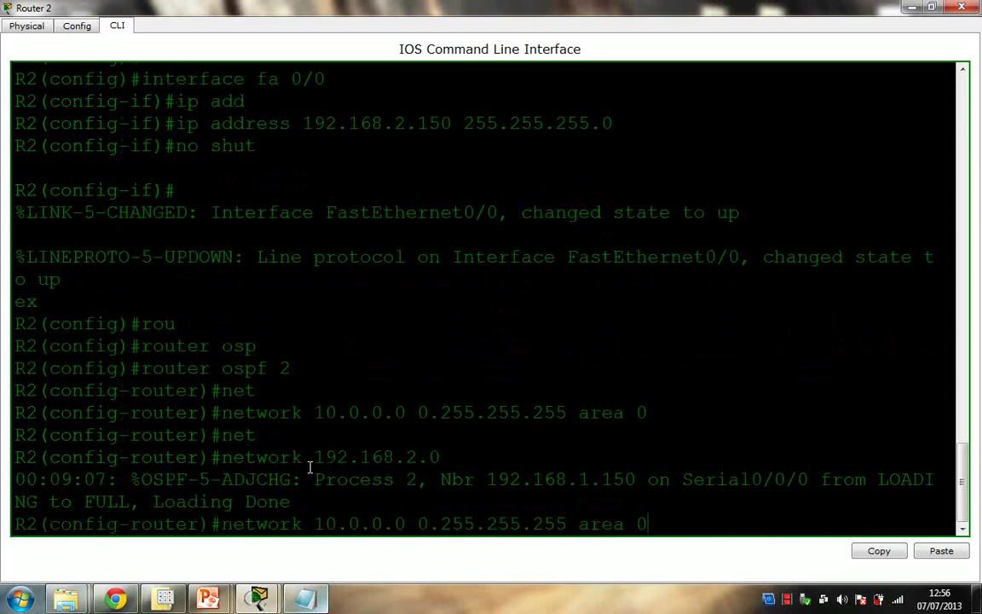
key("BackSpace")
key("BackSpace")
key("BackSpace")
key("BackSpace")
key("BackSpace")
key("BackSpace")
key("BackSpace")
key("BackSpace")
key("BackSpace")
key("BackSpace")
key("BackSpace")
key("BackSpace")
key("BackSpace")
key("BackSpace")
key("BackSpace")
key("BackSpace")
key("BackSpace")
key("BackSpace")
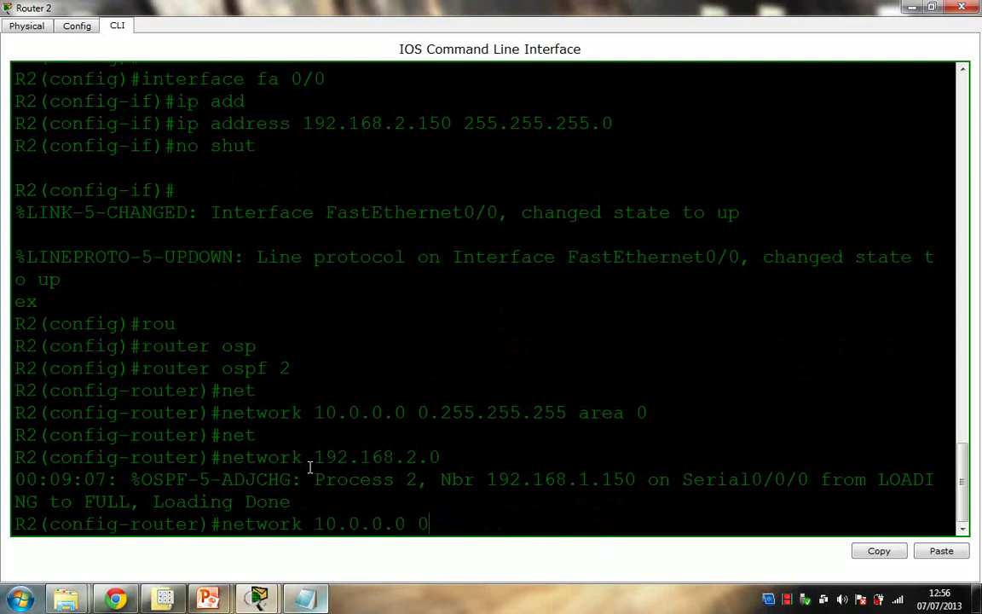
key("BackSpace")
key("BackSpace")
key("BackSpace")
key("BackSpace")
key("BackSpace")
key("BackSpace")
key("BackSpace")
key("BackSpace")
key("BackSpace")
type("9")
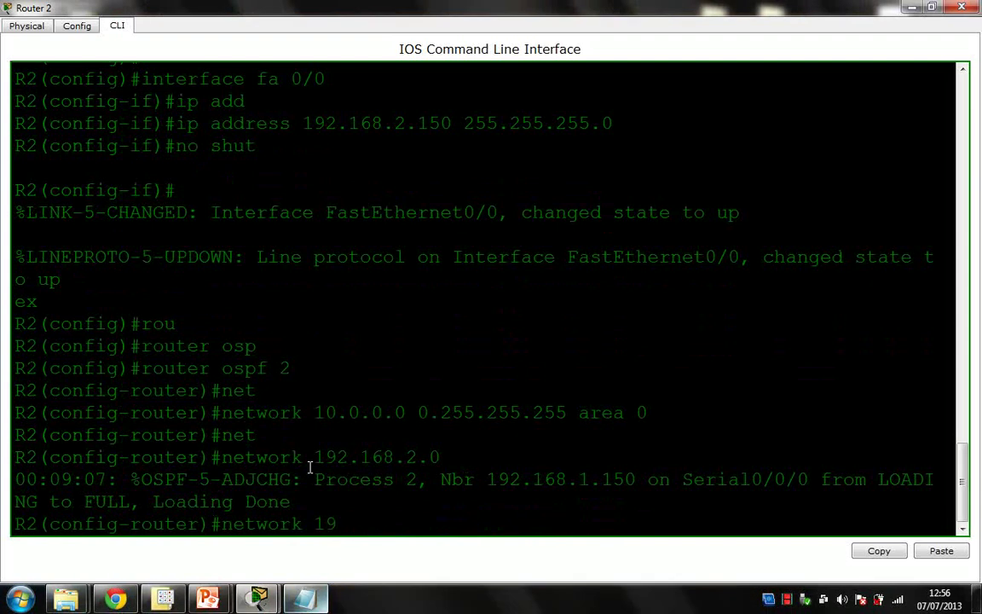
type("2.168")
type(".2")
type(".0 0.")
type("2")
key("BackSpace")
type("0.255.2")
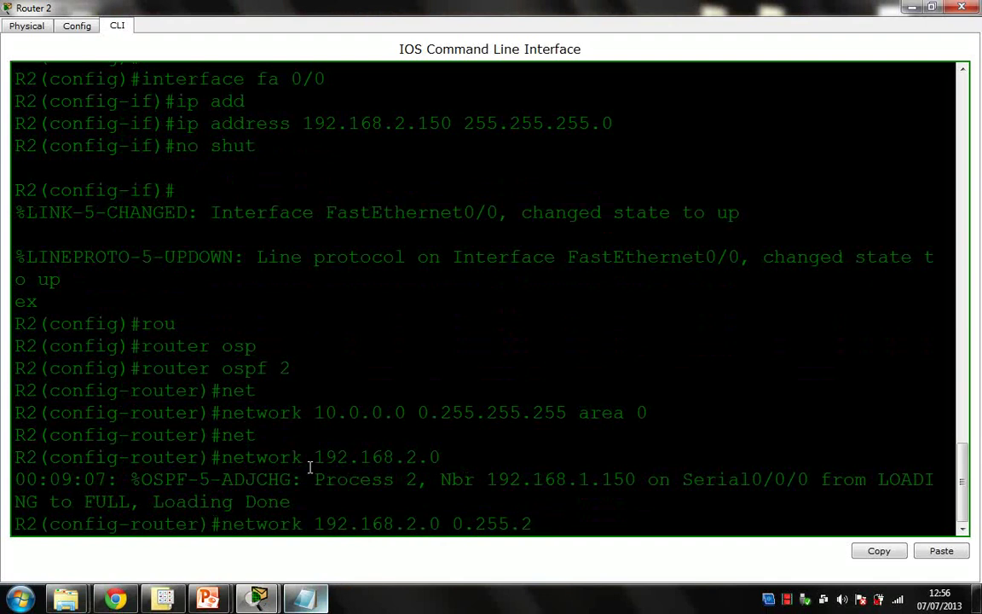
key("BackSpace")
key("BackSpace")
key("BackSpace")
key("BackSpace")
key("BackSpace")
type("0.0")
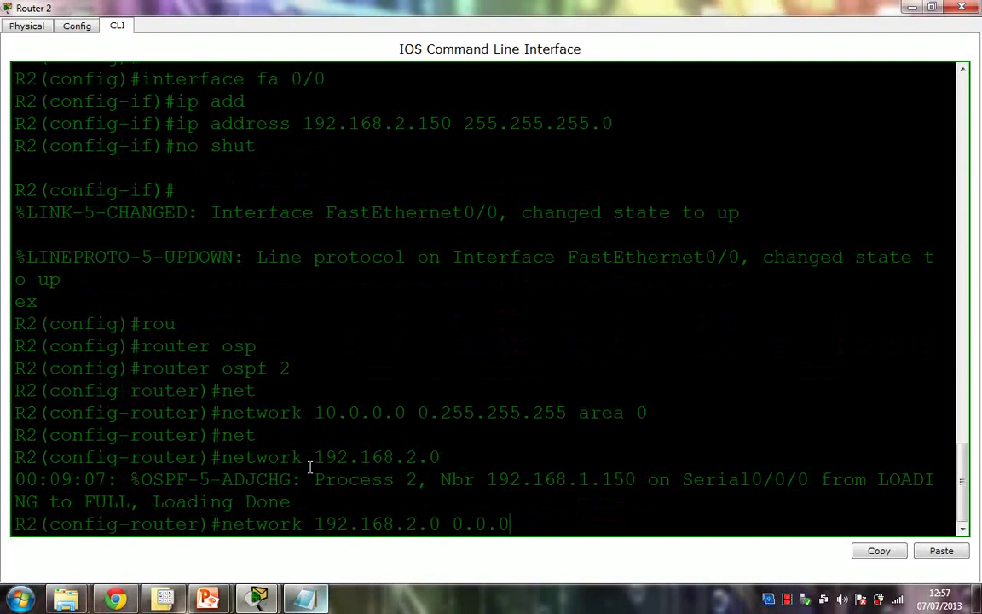
type(".255 area 0")
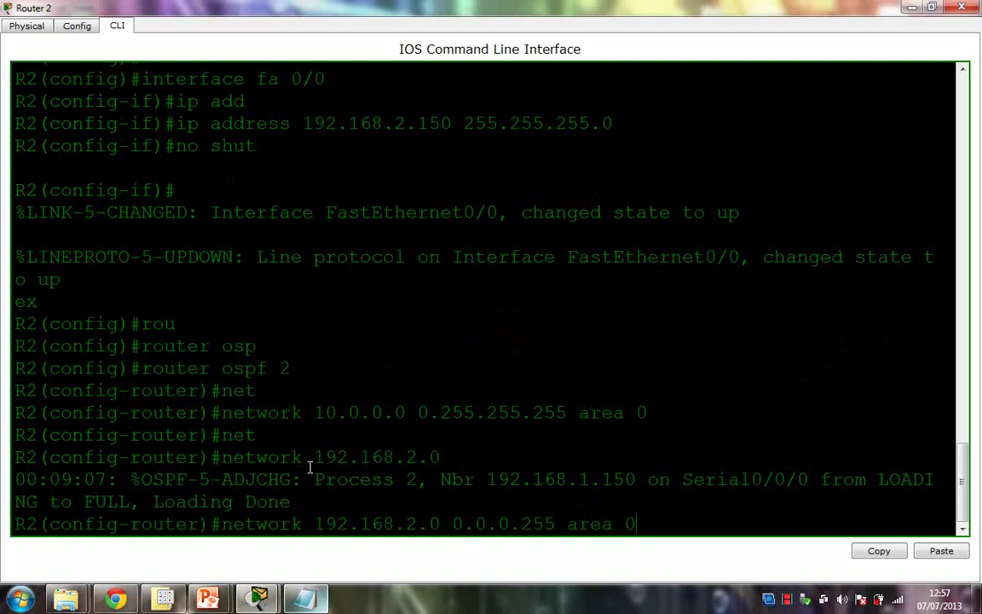
key("Return")
Exit Router 2's OSPF and global configuration modes back to the privileged EXEC prompt.
type("ex")
key("Return")
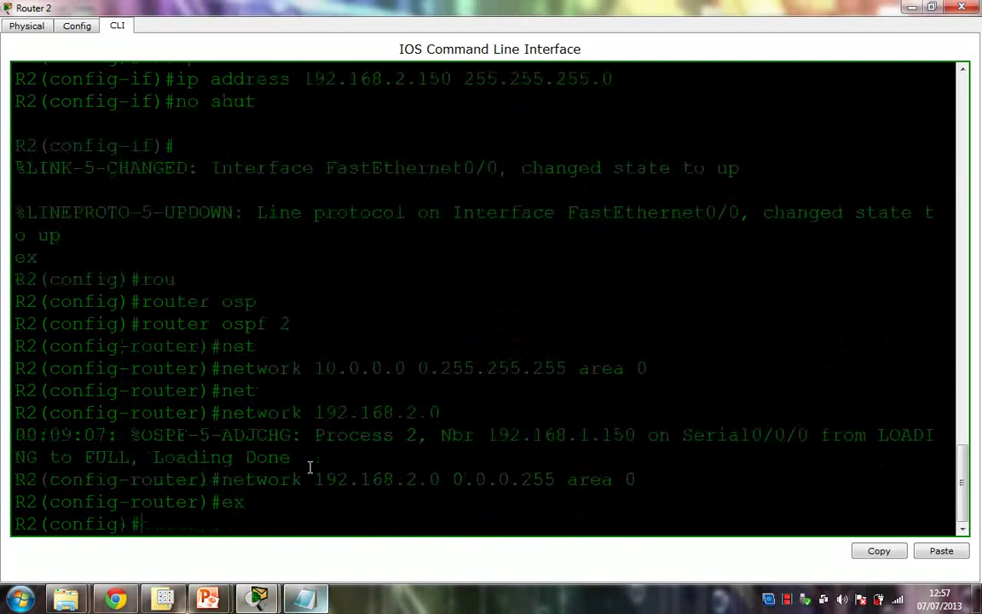
key("Return")
key("Return")
key("Return")
type("ex")
key("Return")
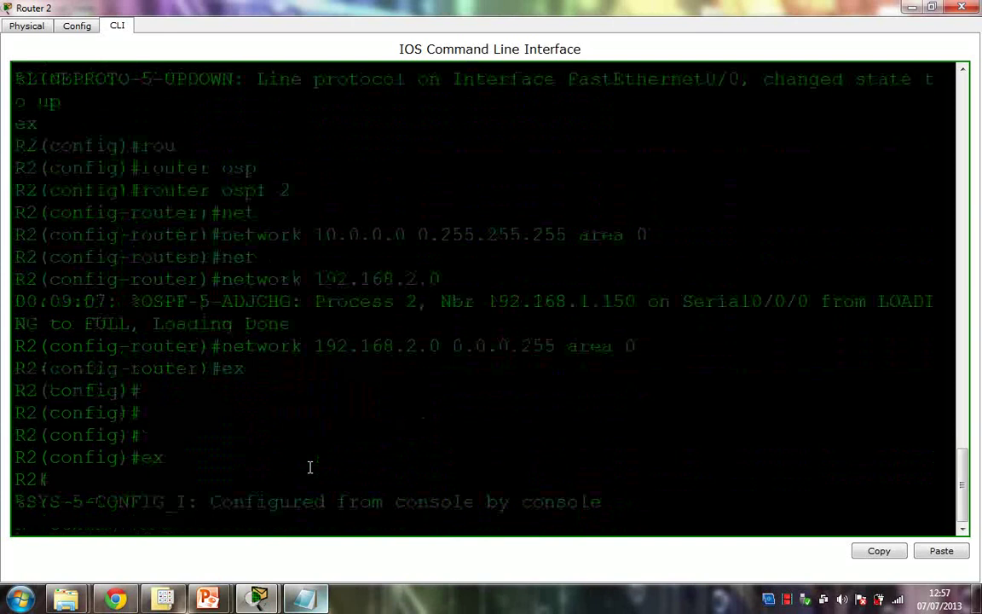
key("Return")
key("Return")
Display Router 2's IP routing table, examine the OSPF-learned route, and close the router's window.
type("sh")
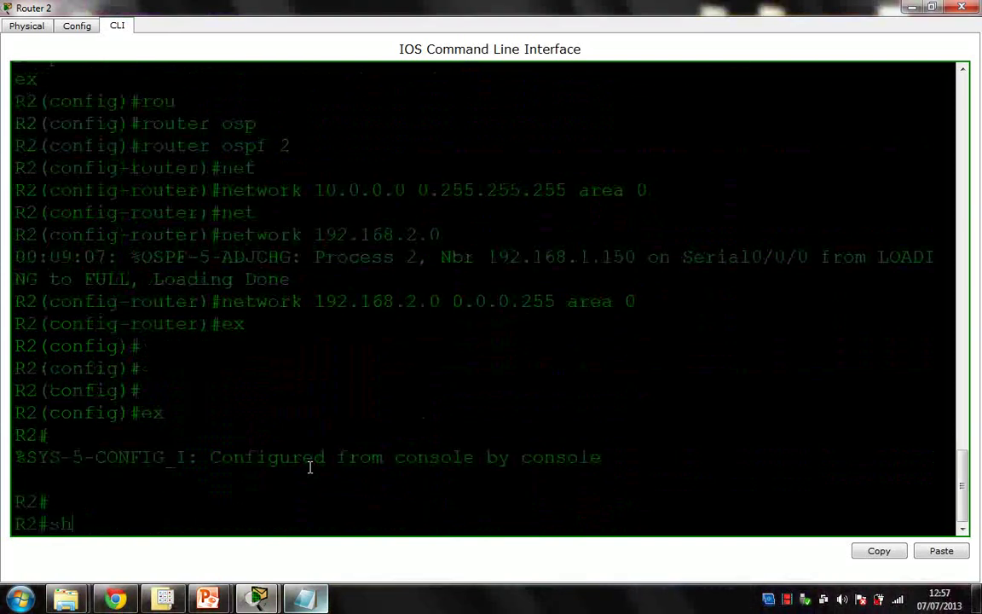
type(" i[")
type("p ro")
type("u")
key("Tab")
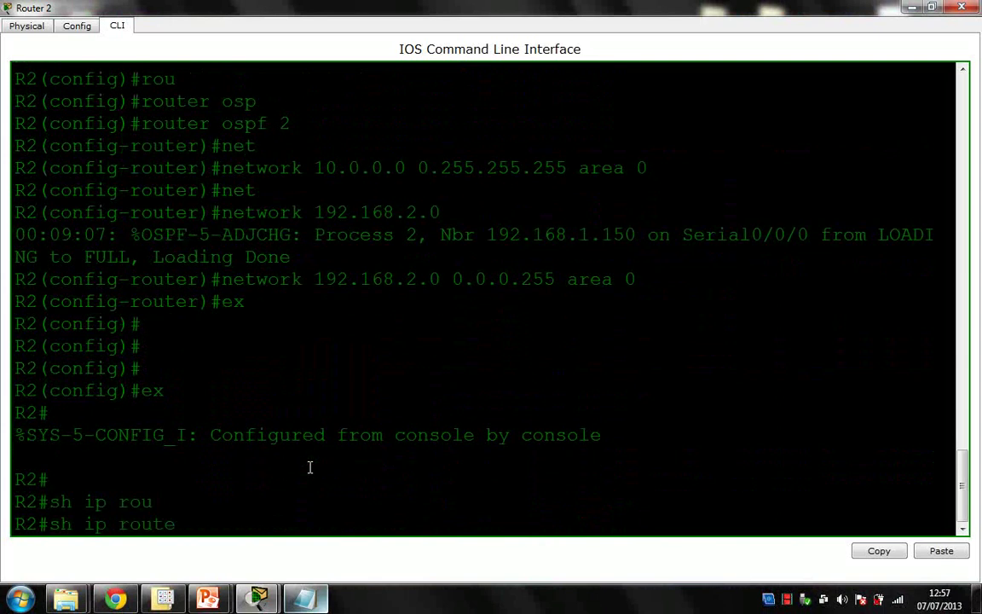
key("Return")
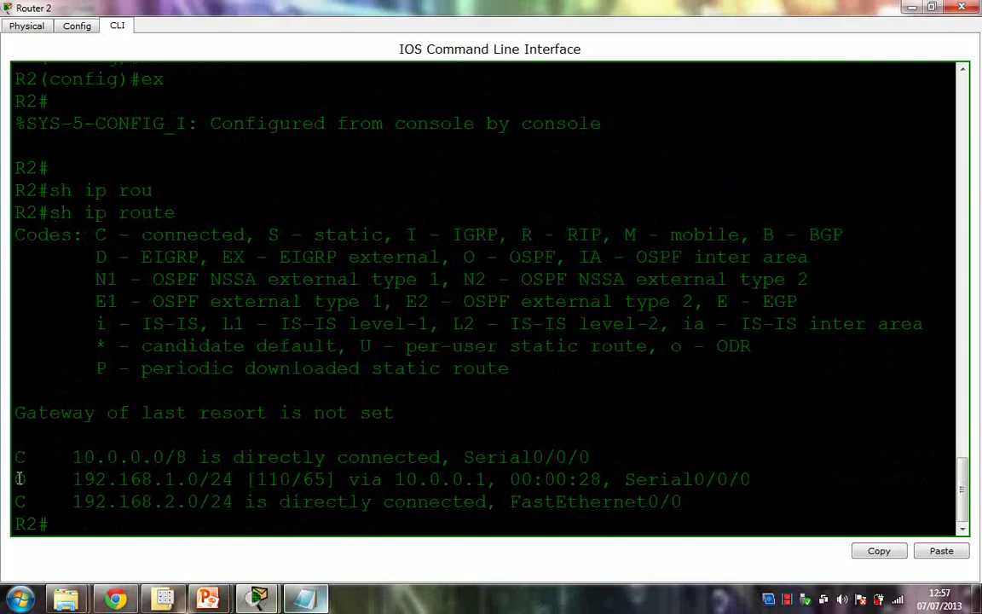
left_click_drag(17, 480, 509, 480)
left_click(209, 389)
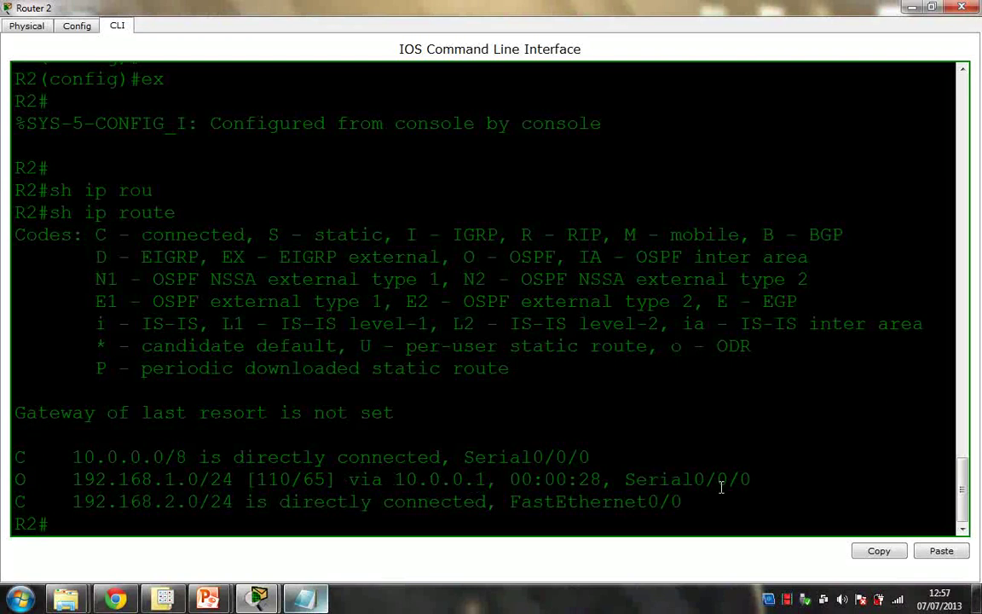
left_click(962, 10)
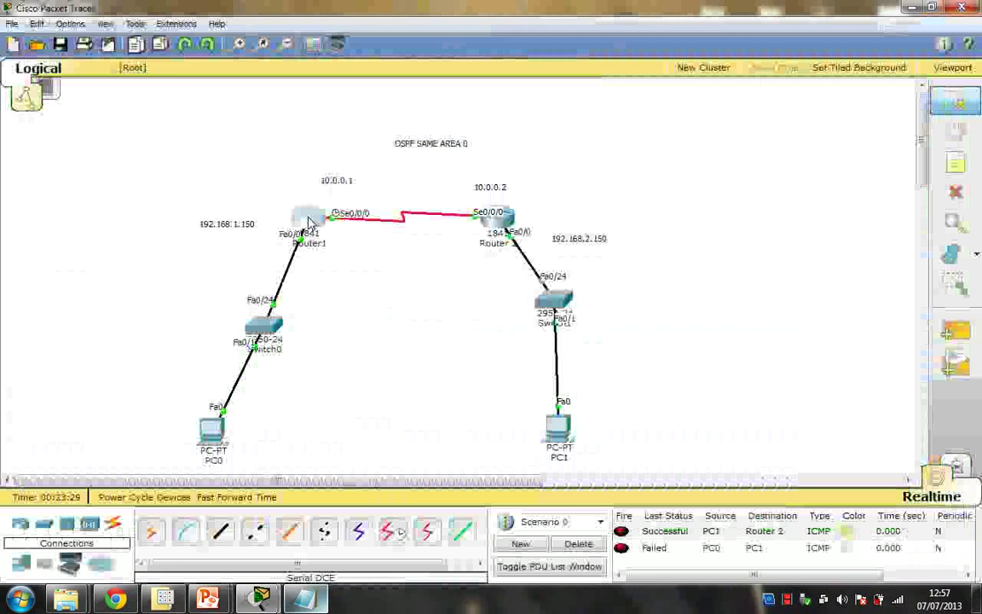
Display Router1's IP routing table again in an enlarged window, check its OSPF route, and close the window.
left_click(309, 220)
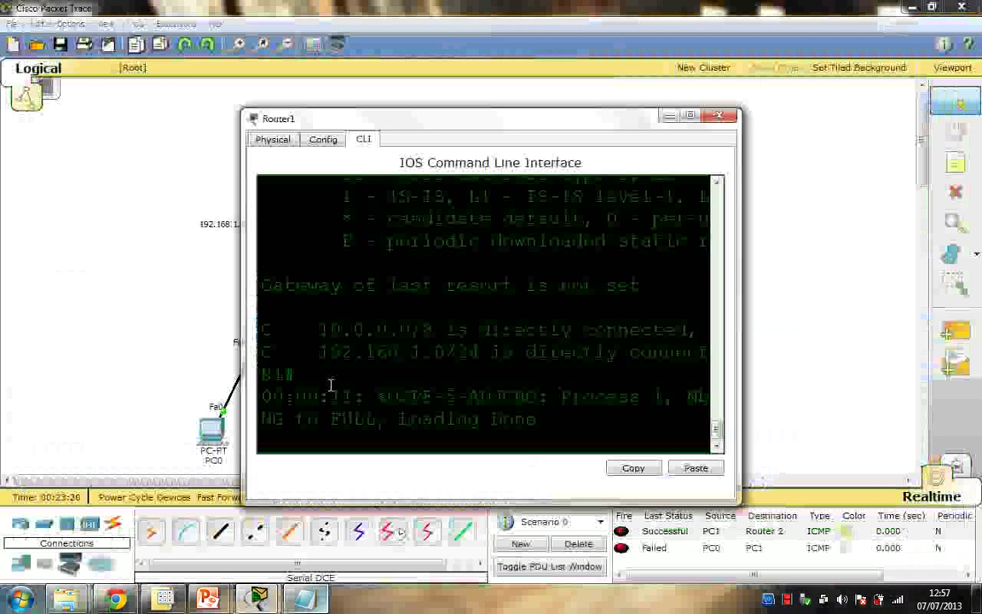
key("Return")
key("Return")
type("sho ip route")
key("Return")
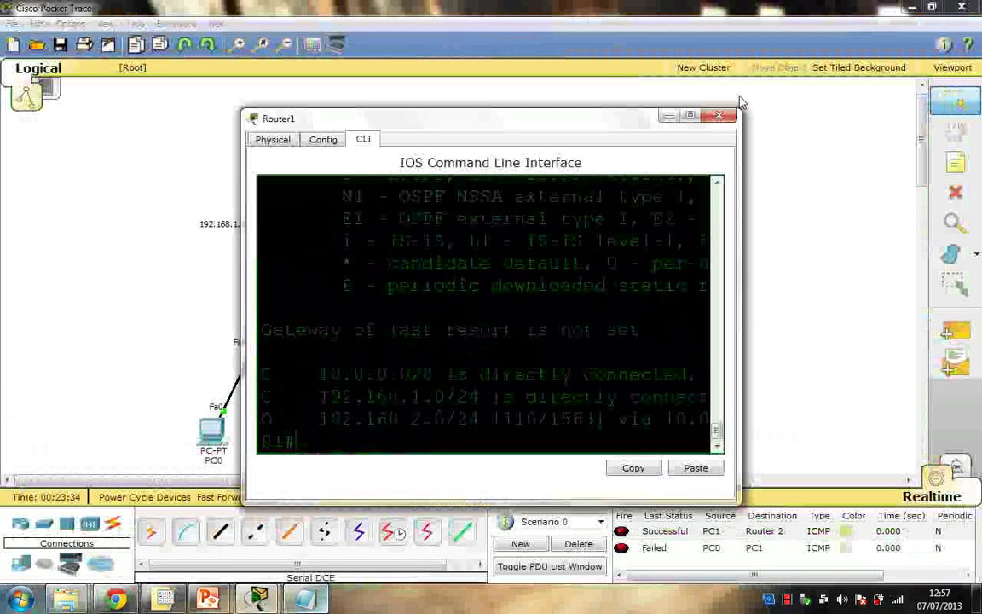
left_click(689, 117)
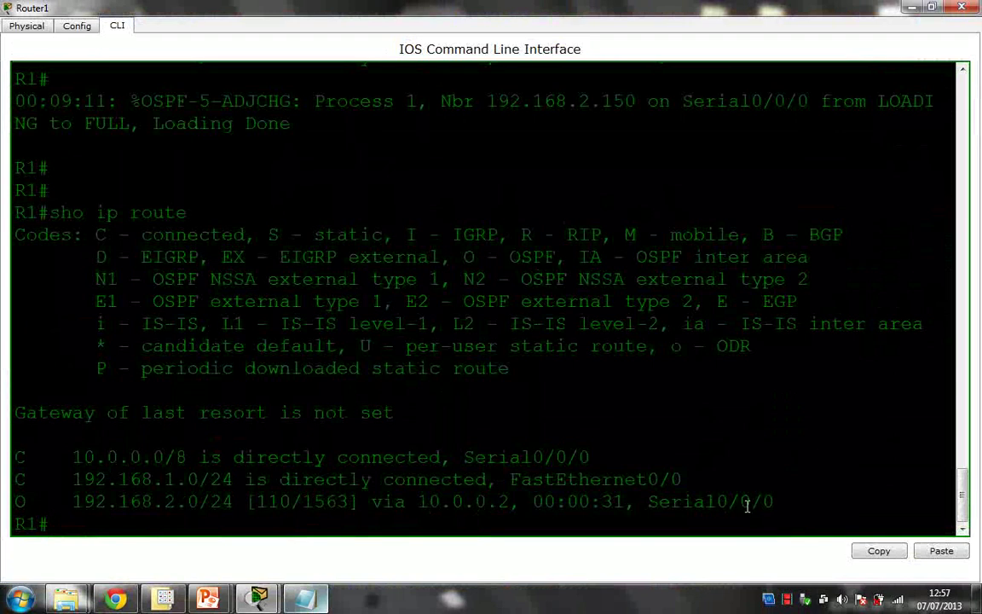
left_click(961, 7)
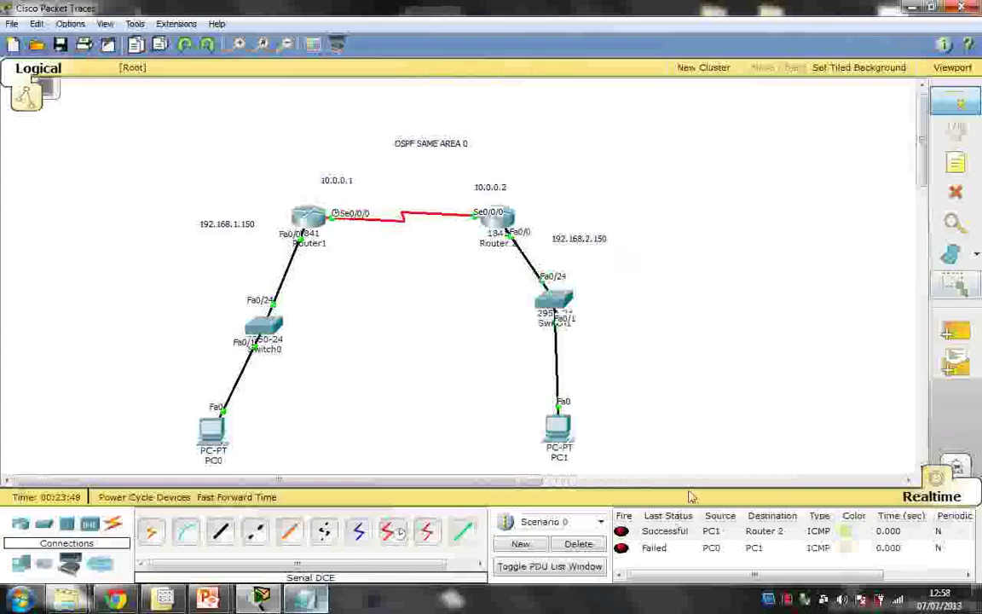
Delete the existing PDU test scenario and send a simple PDU from PC0 to PC1 to test connectivity.
left_click(956, 331)
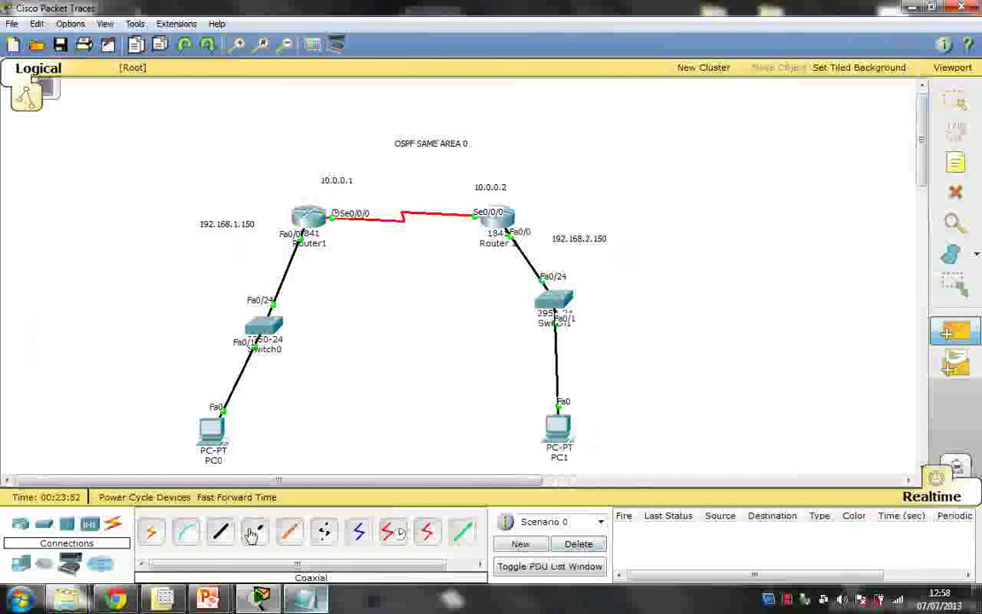
left_click(213, 431)
left_click(558, 429)
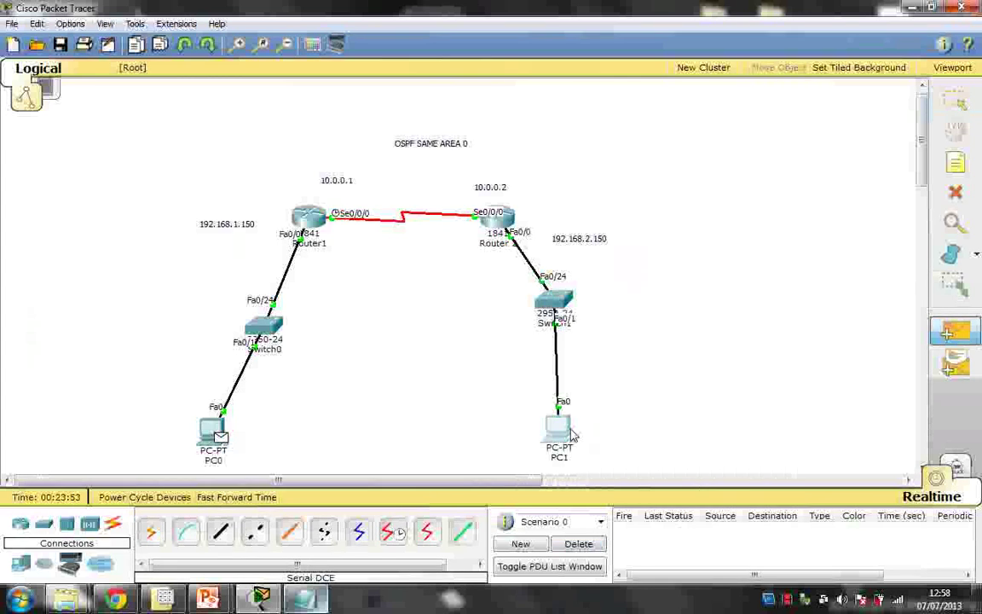
left_click(878, 531)
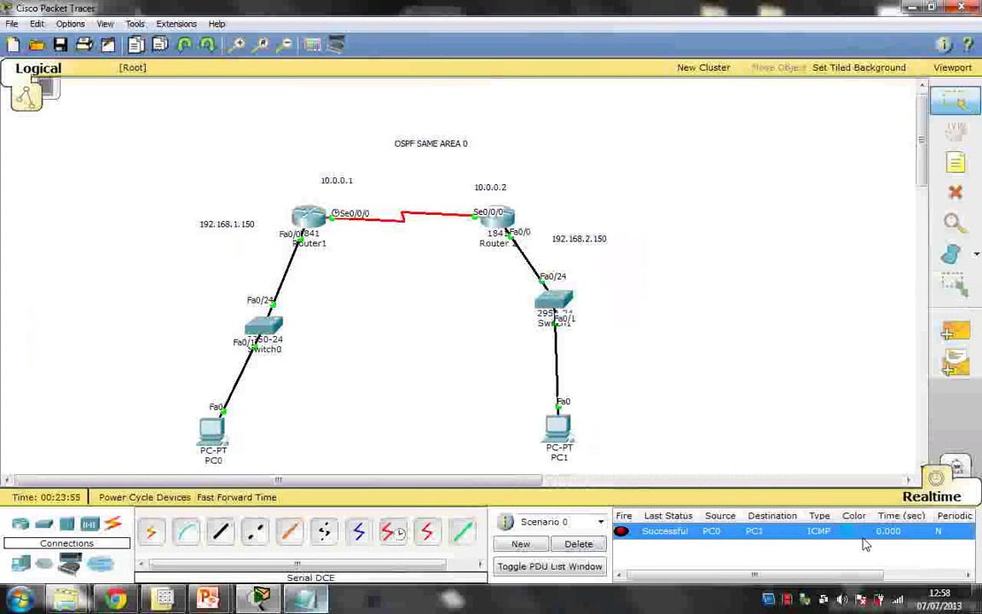
Move the "OSPF SAME AREA 0" label slightly left above the serial link.
left_click_drag(434, 142, 408, 144)
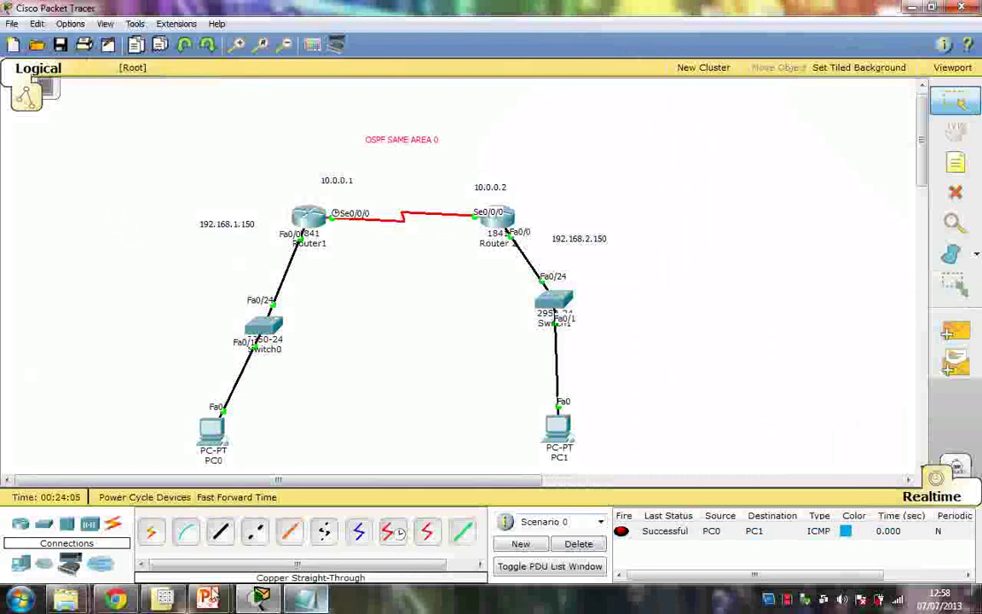
Switch to the PowerPoint presentation and show its CAT Education course detail slide as a slide show.
mouse_move(207, 599)
left_click(143, 502)
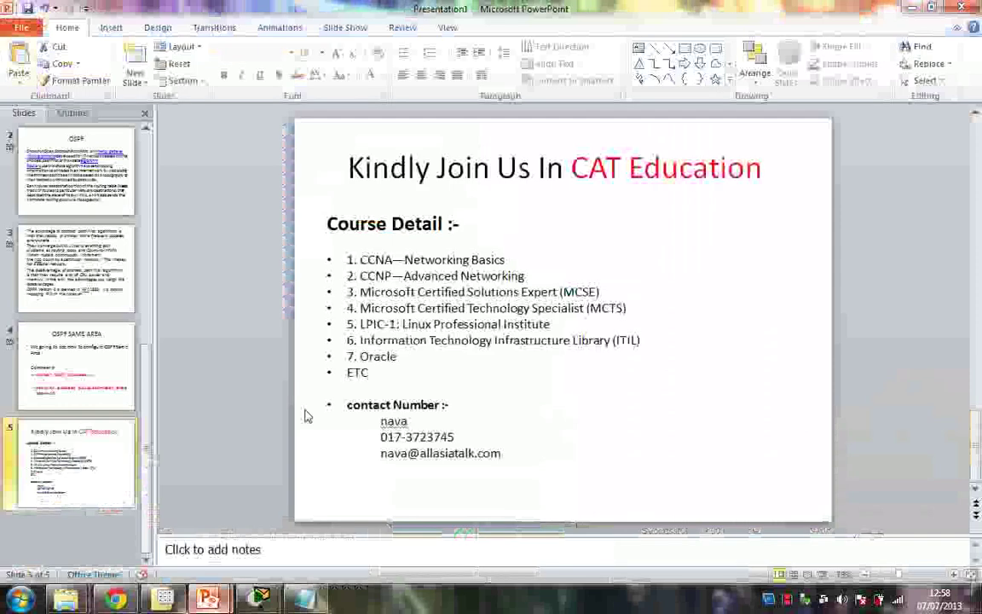
left_click(840, 574)
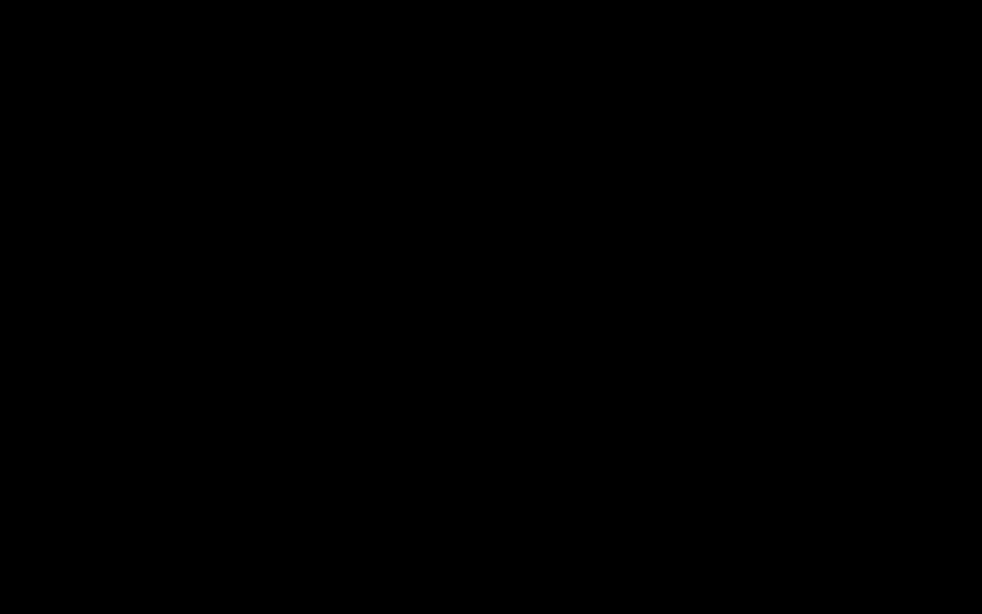